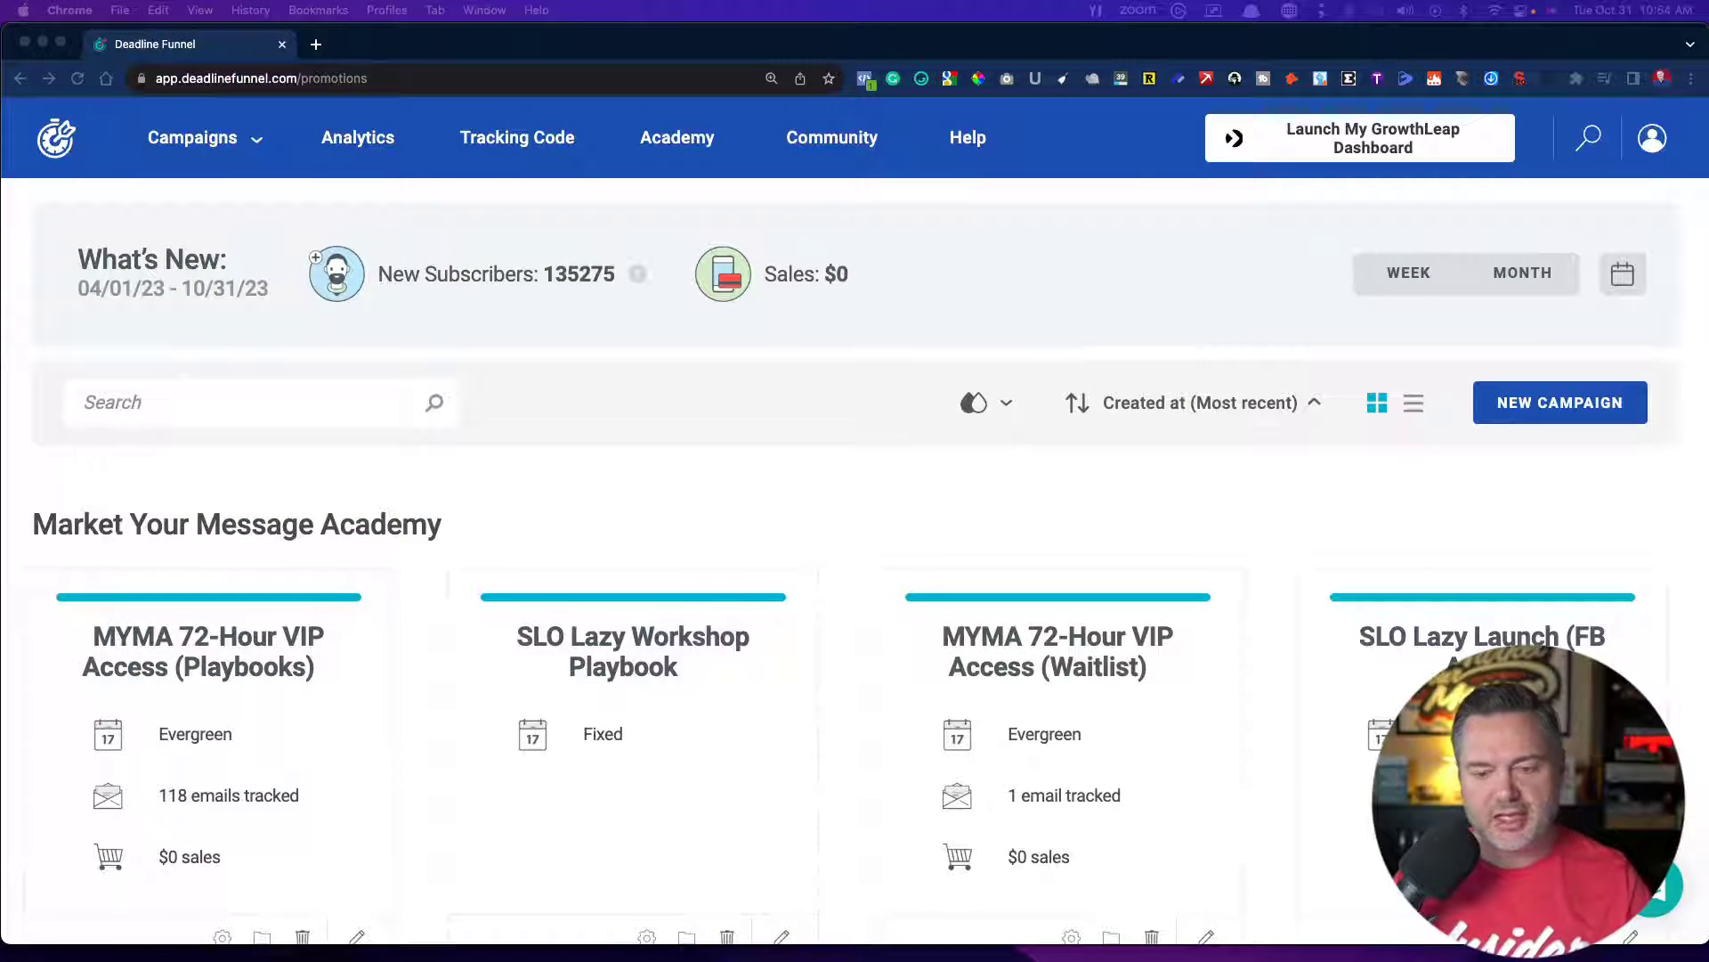
pyautogui.scroll(-3, 854, 552)
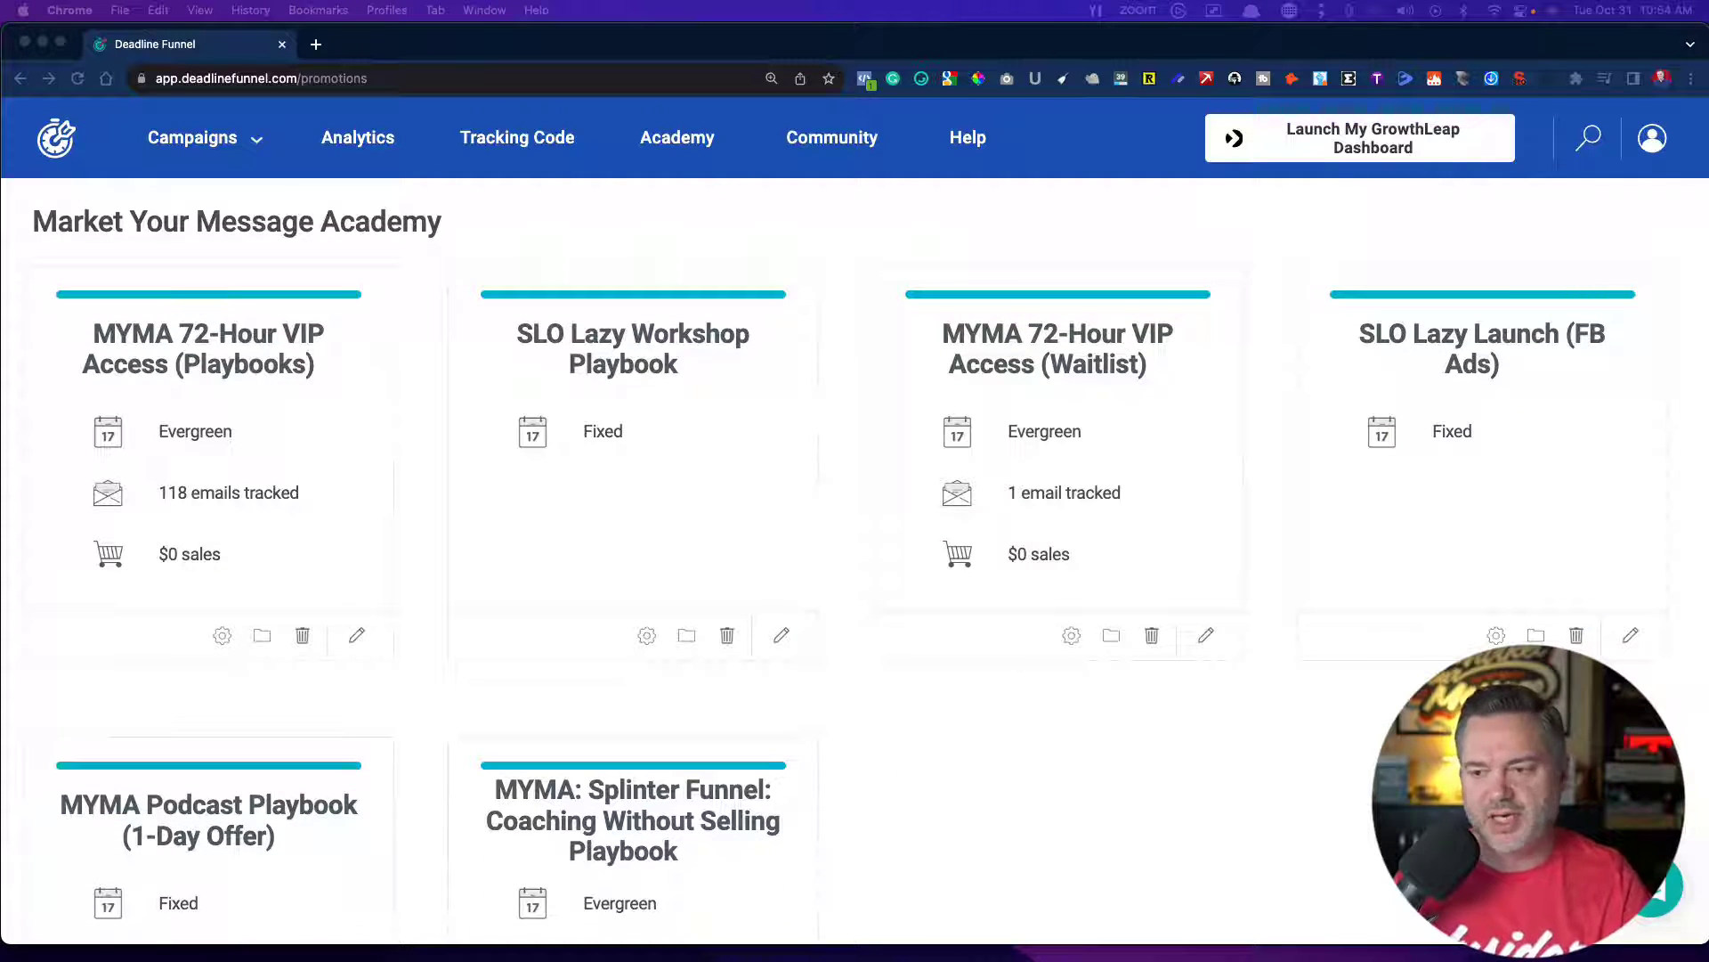
pyautogui.scroll(-10, 854, 570)
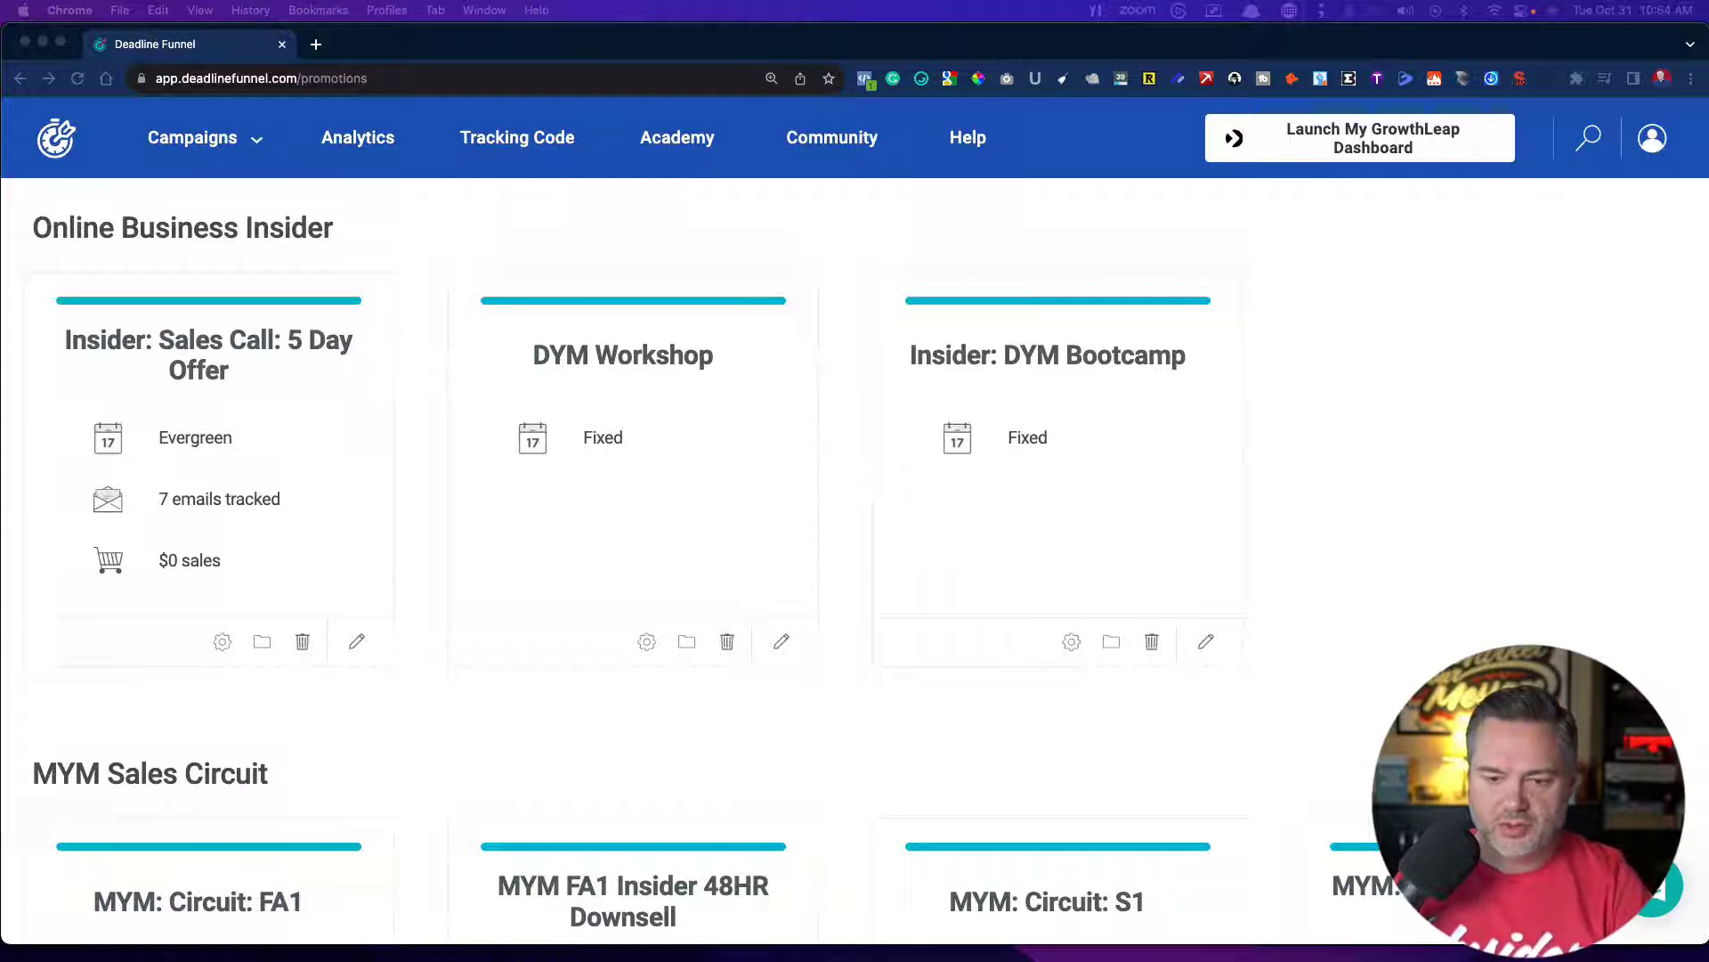
pyautogui.scroll(-5, 855, 561)
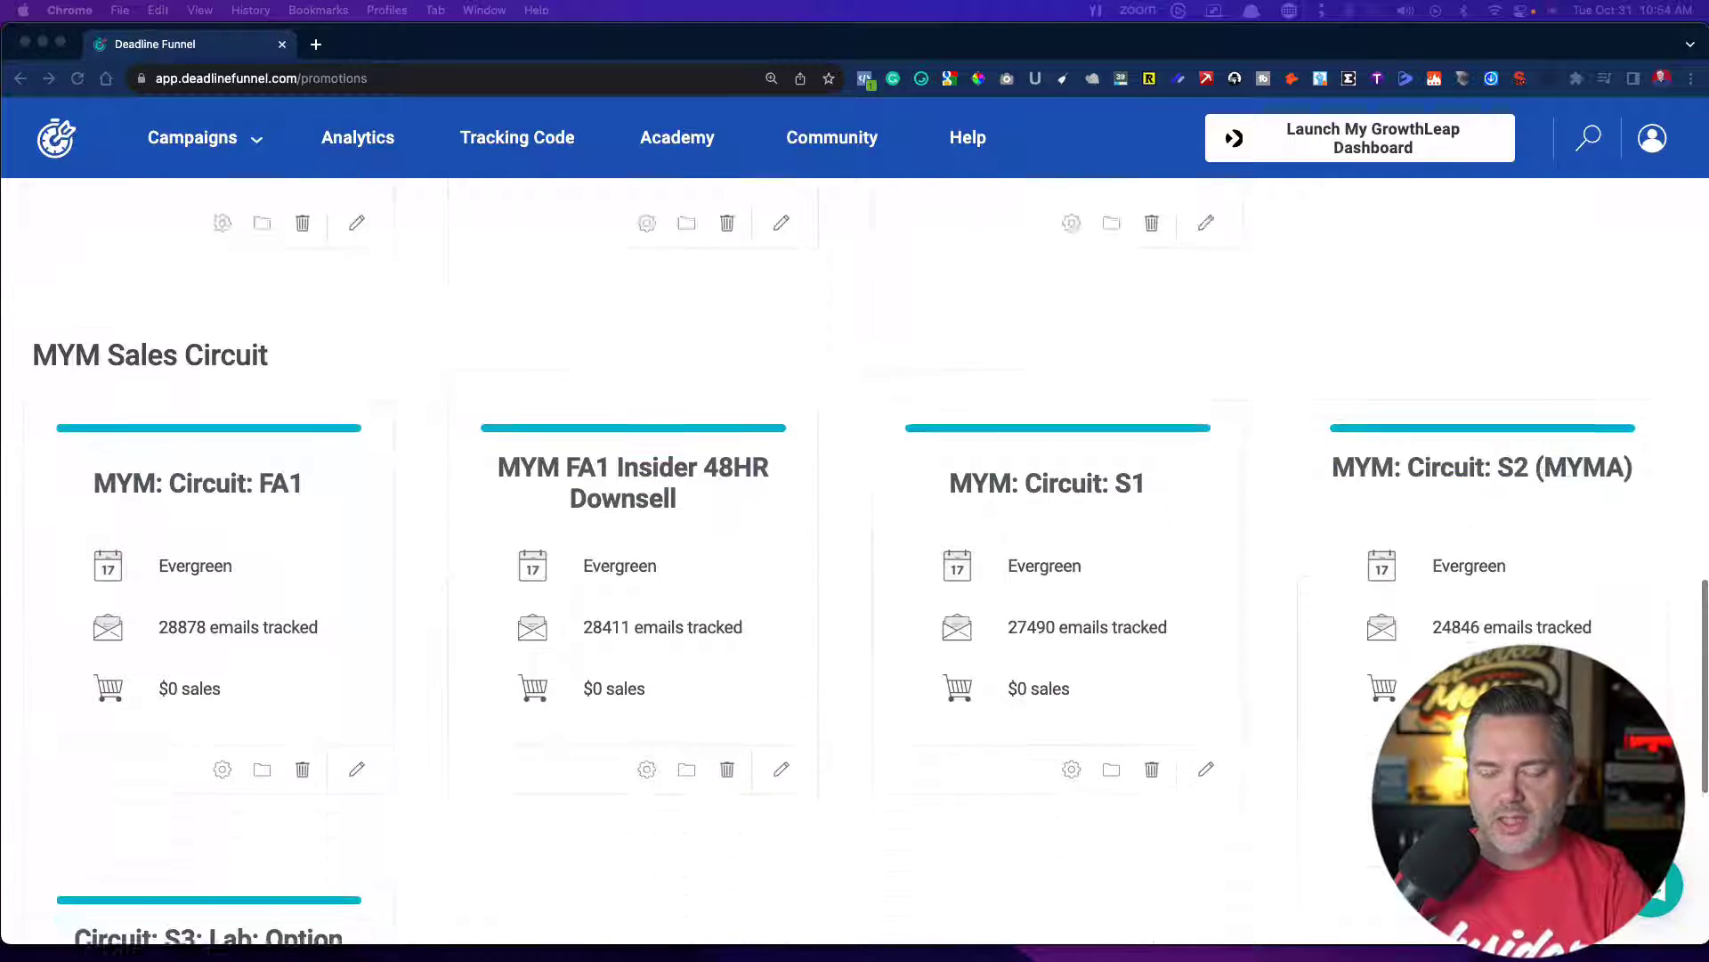
pyautogui.scroll(-2, 855, 561)
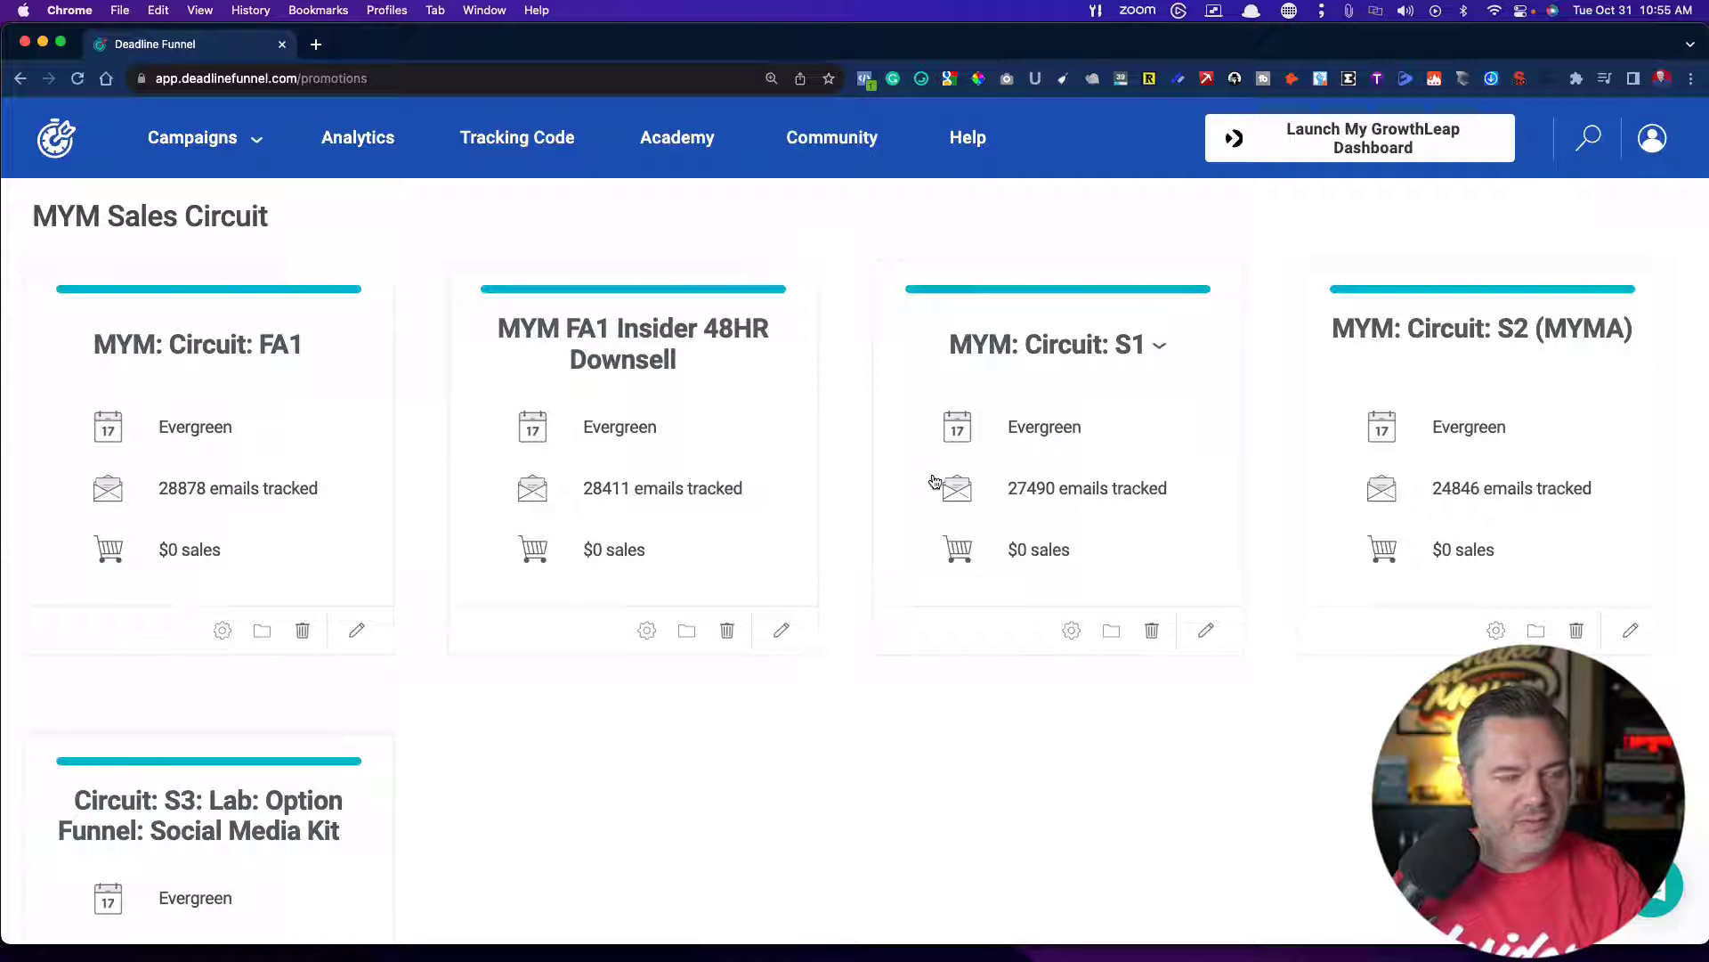
pyautogui.scroll(-3, 933, 481)
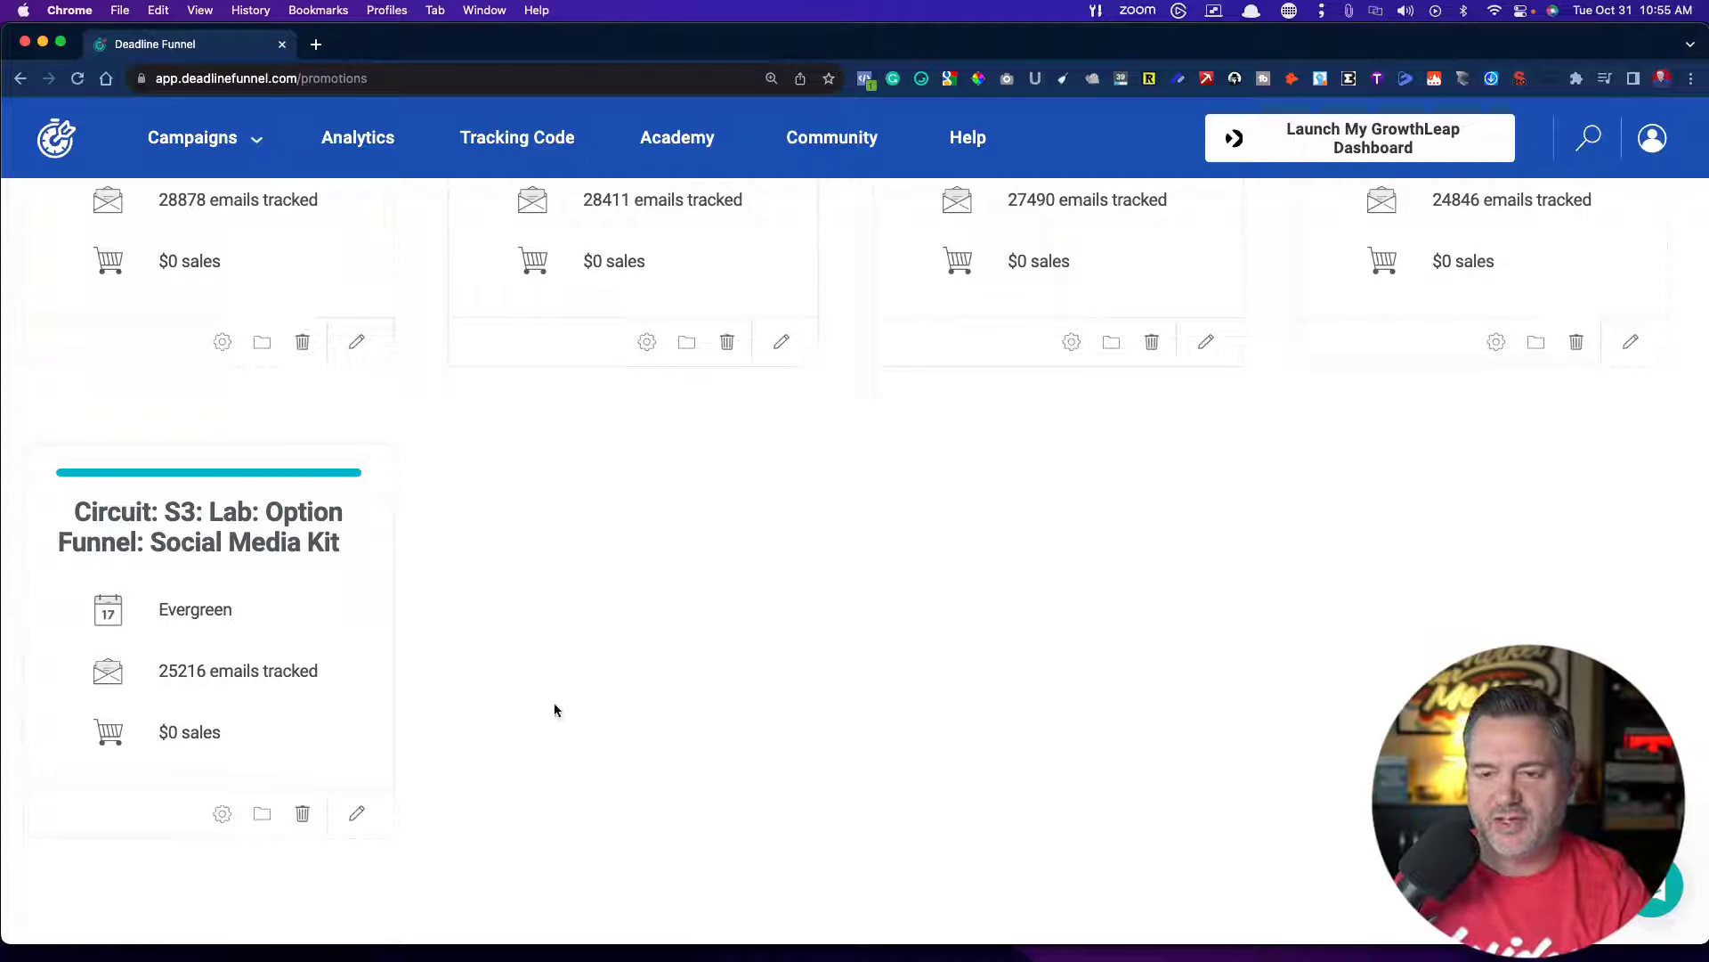
pyautogui.scroll(1, 554, 709)
pyautogui.scroll(2, 554, 710)
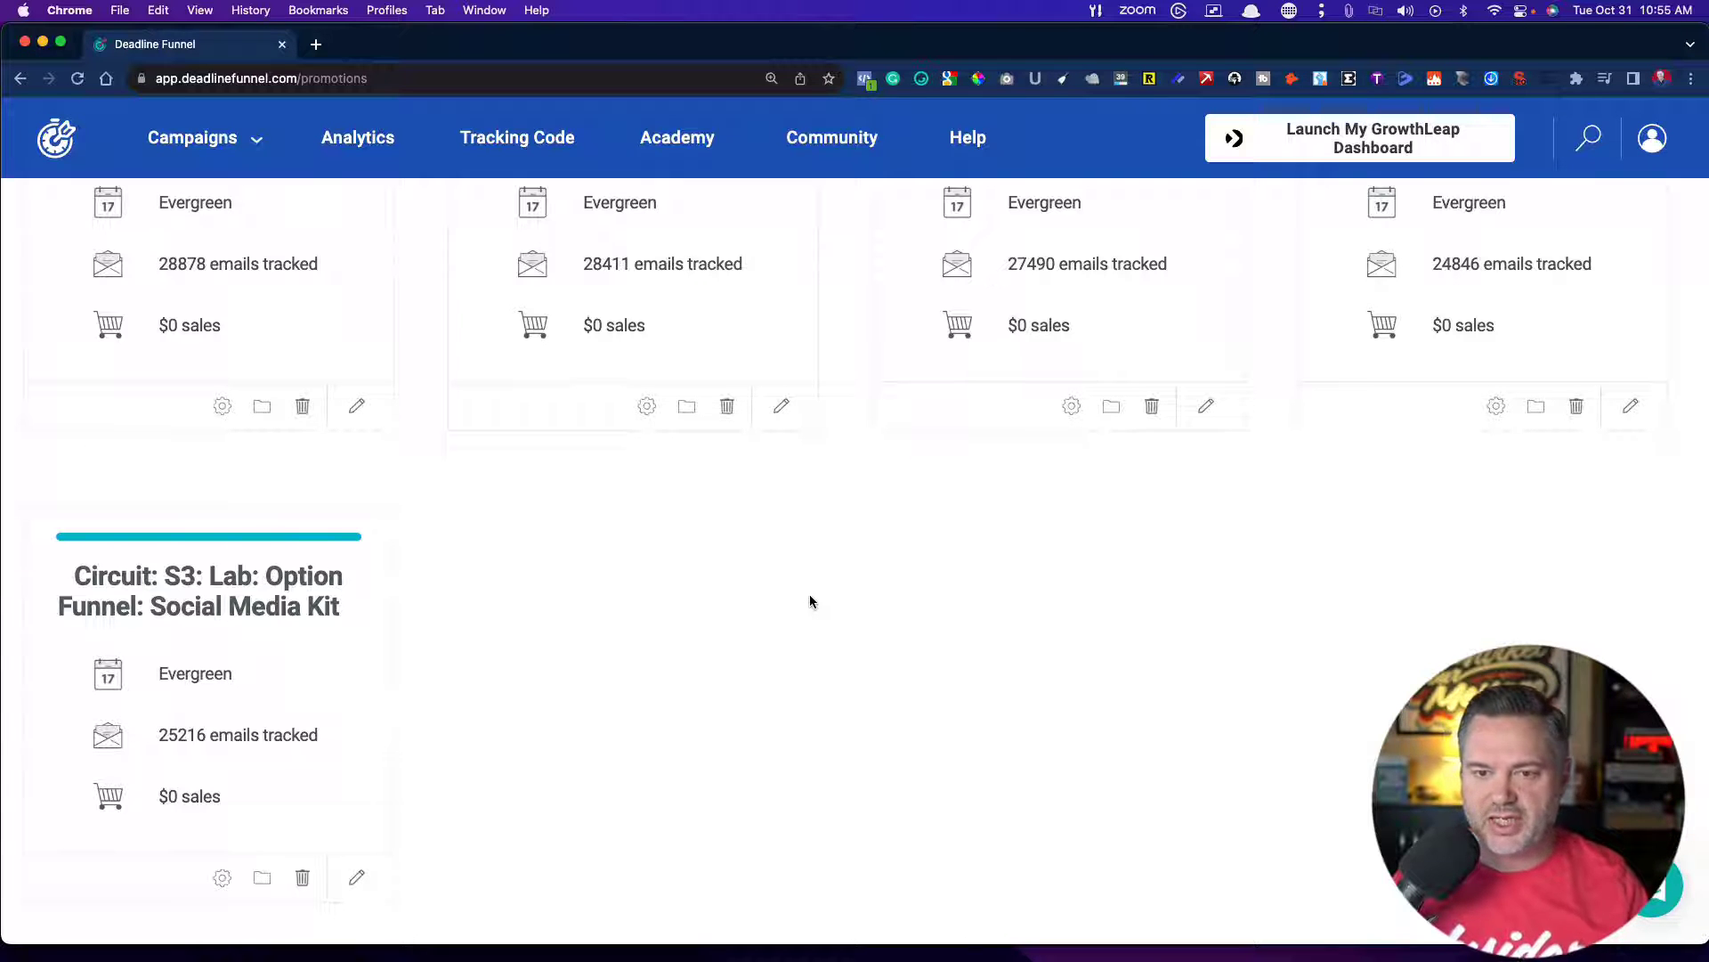
pyautogui.scroll(2, 809, 596)
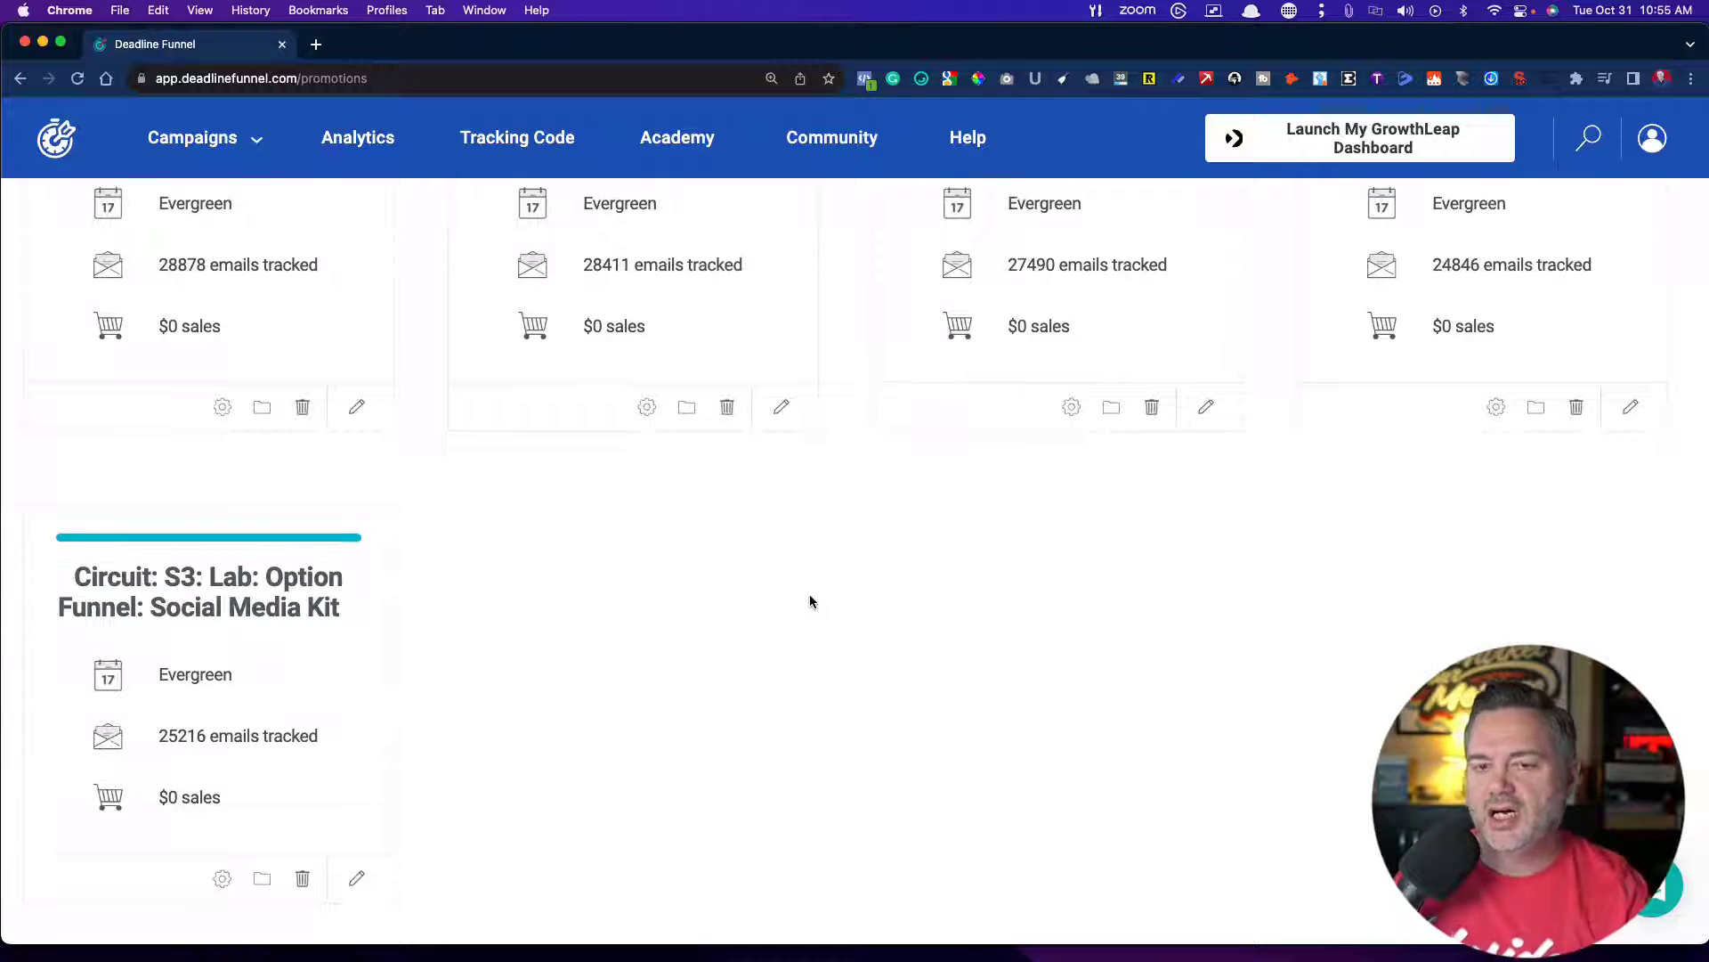
pyautogui.scroll(1, 809, 601)
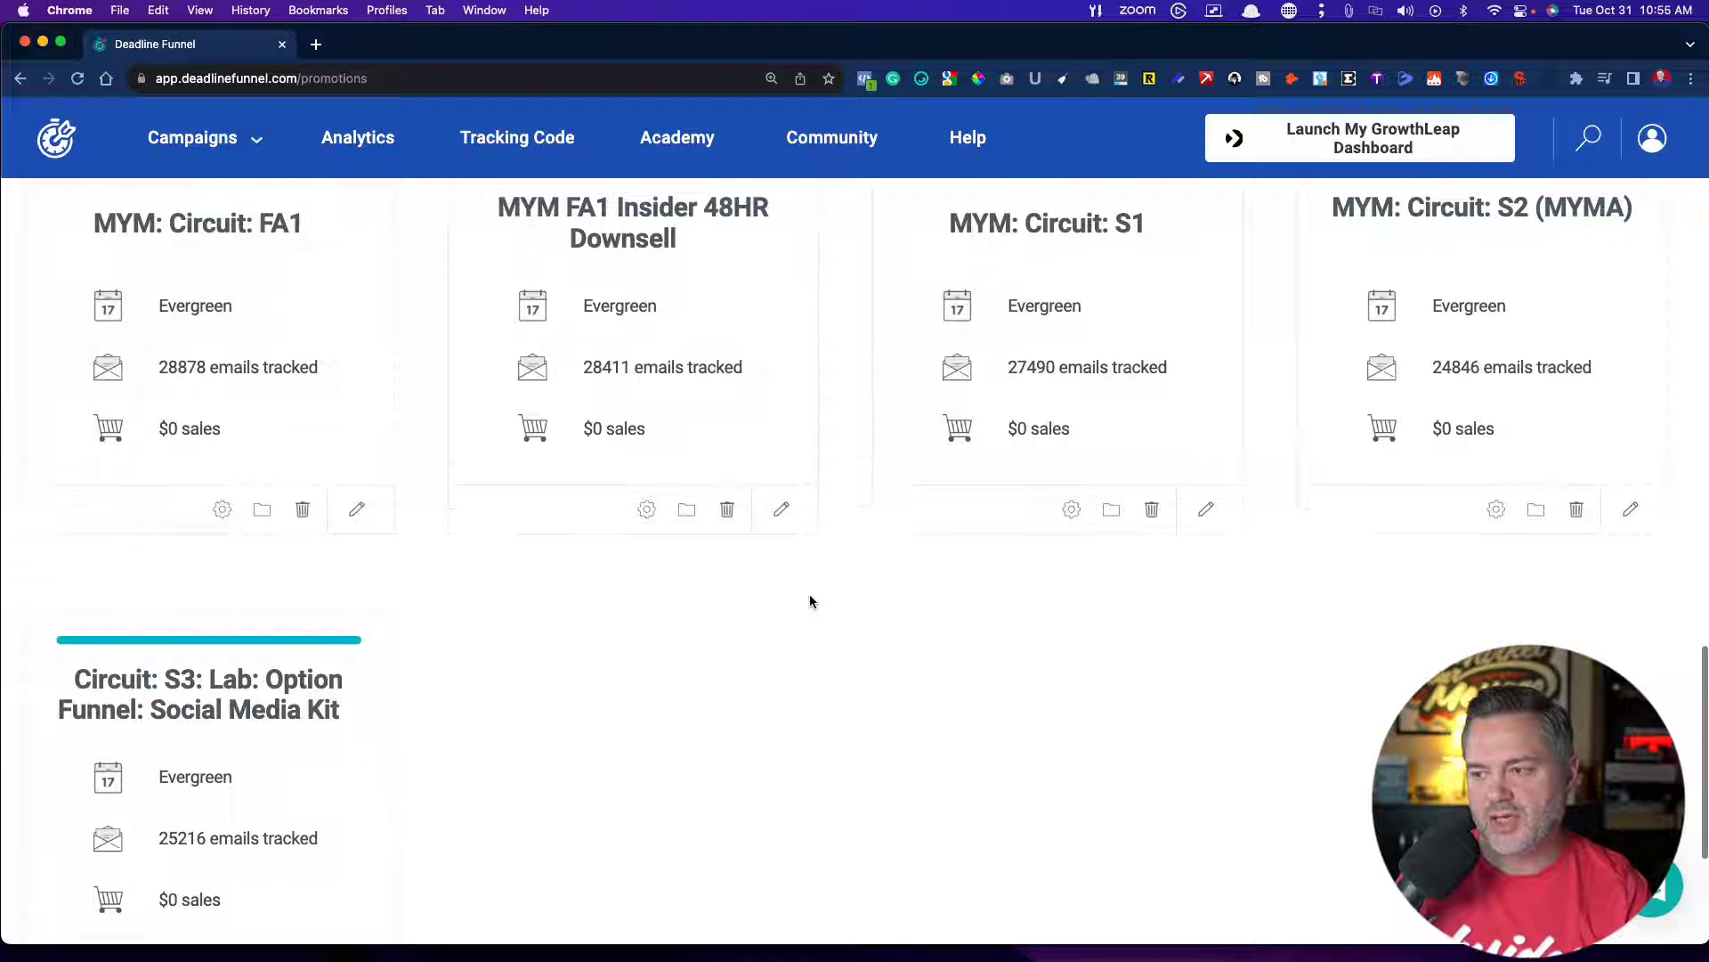
pyautogui.scroll(5, 809, 601)
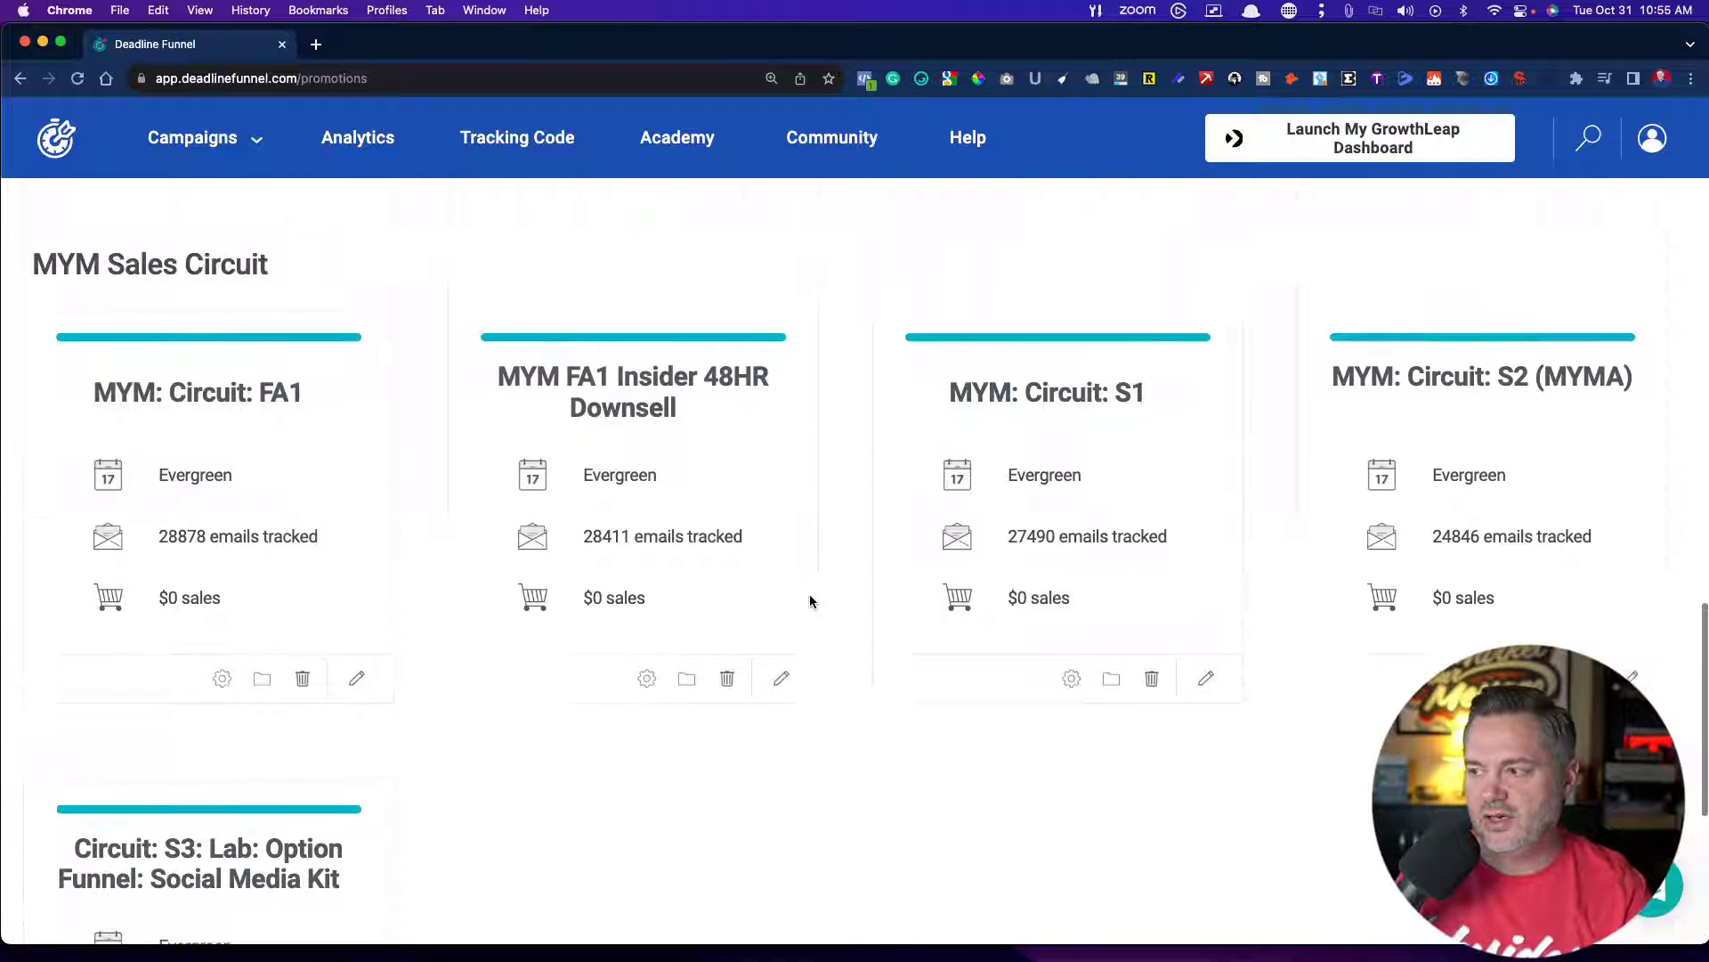
pyautogui.scroll(10, 809, 601)
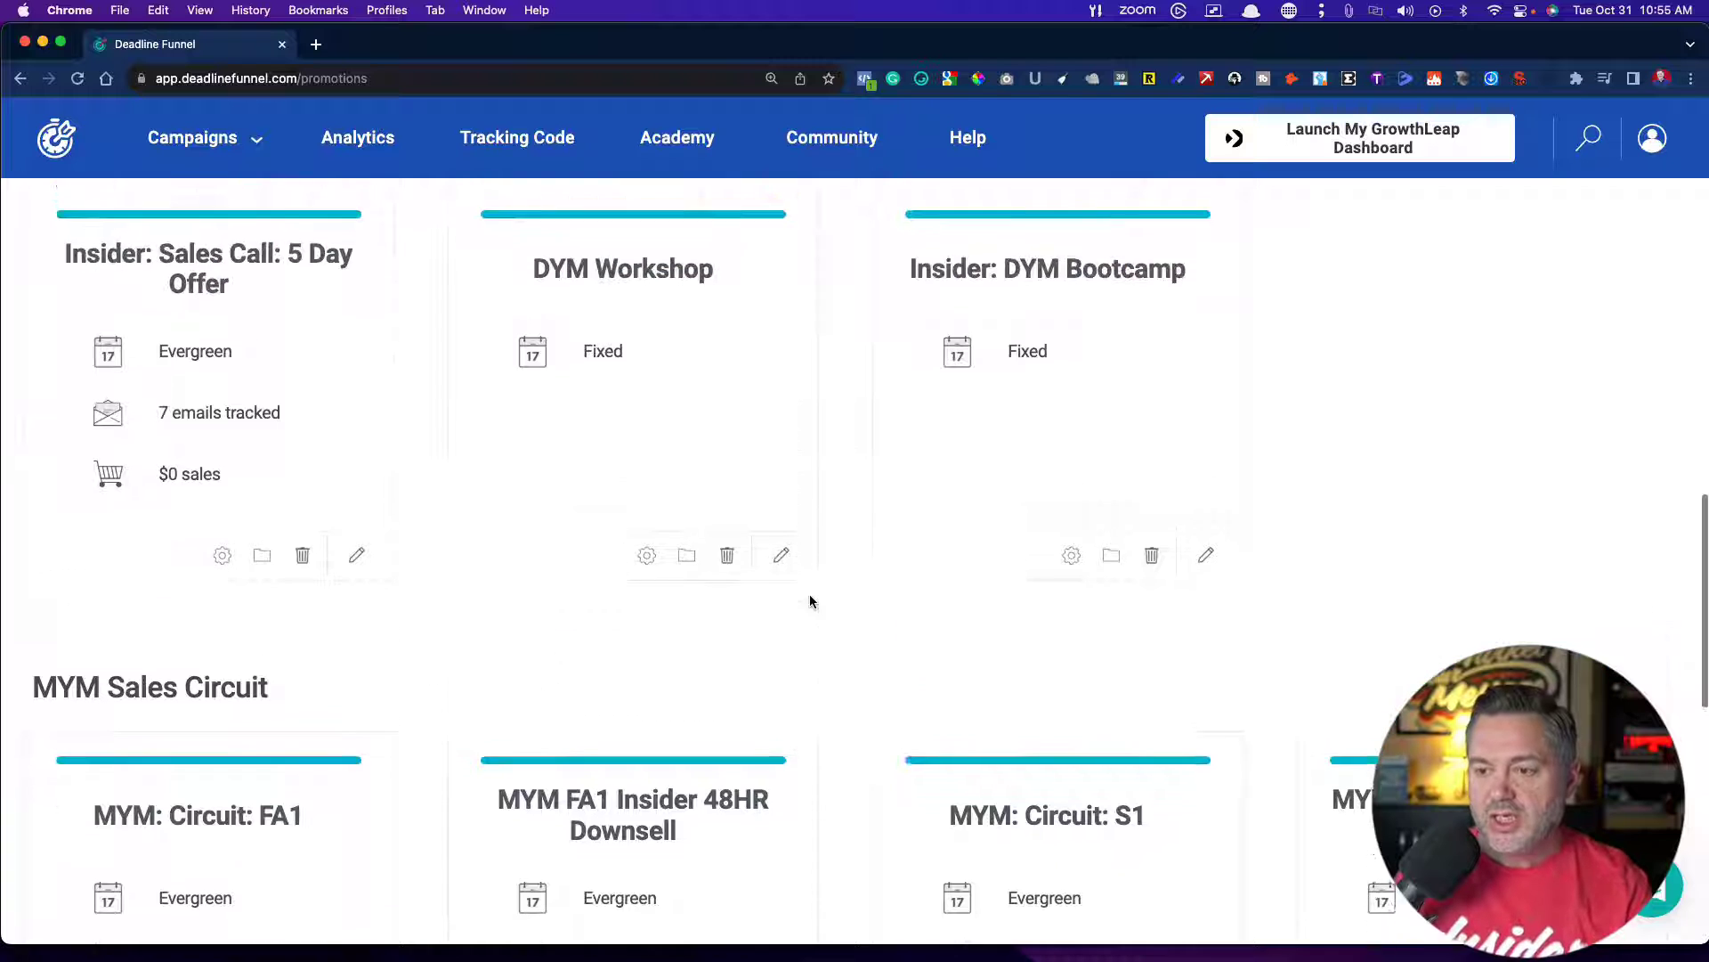
pyautogui.scroll(20, 809, 601)
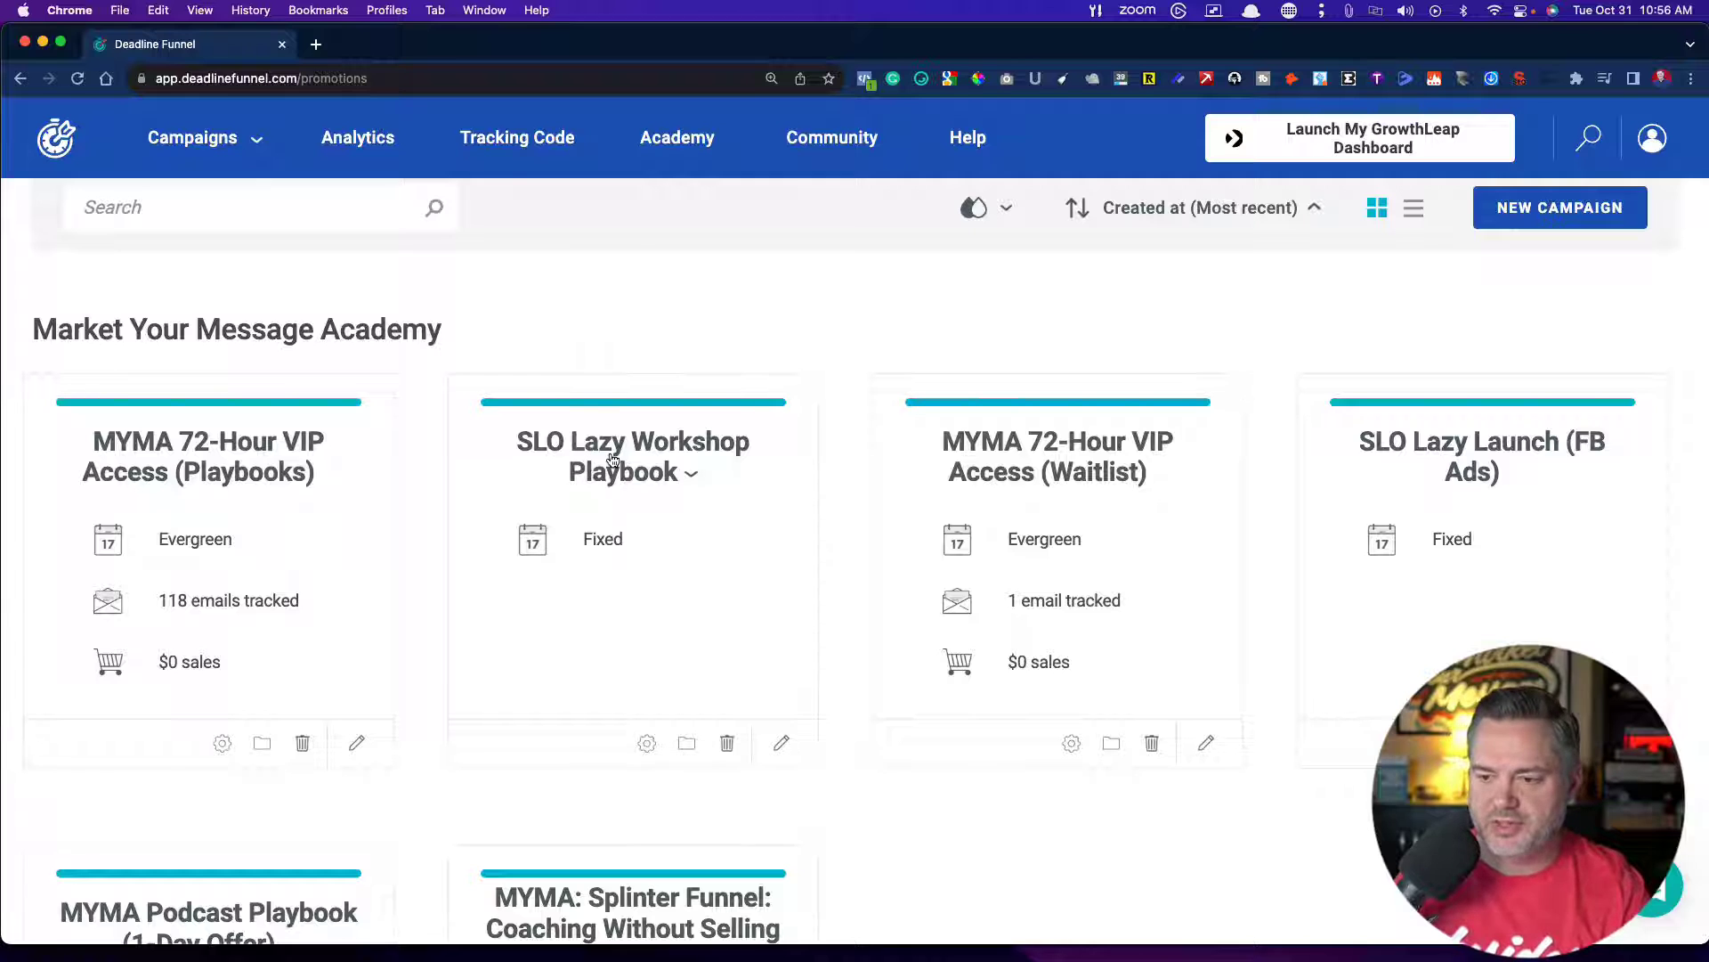
# Open the SLO Lazy Workshop Playbook campaign and its Pages section listing the Floating Bar
pyautogui.click(610, 457)
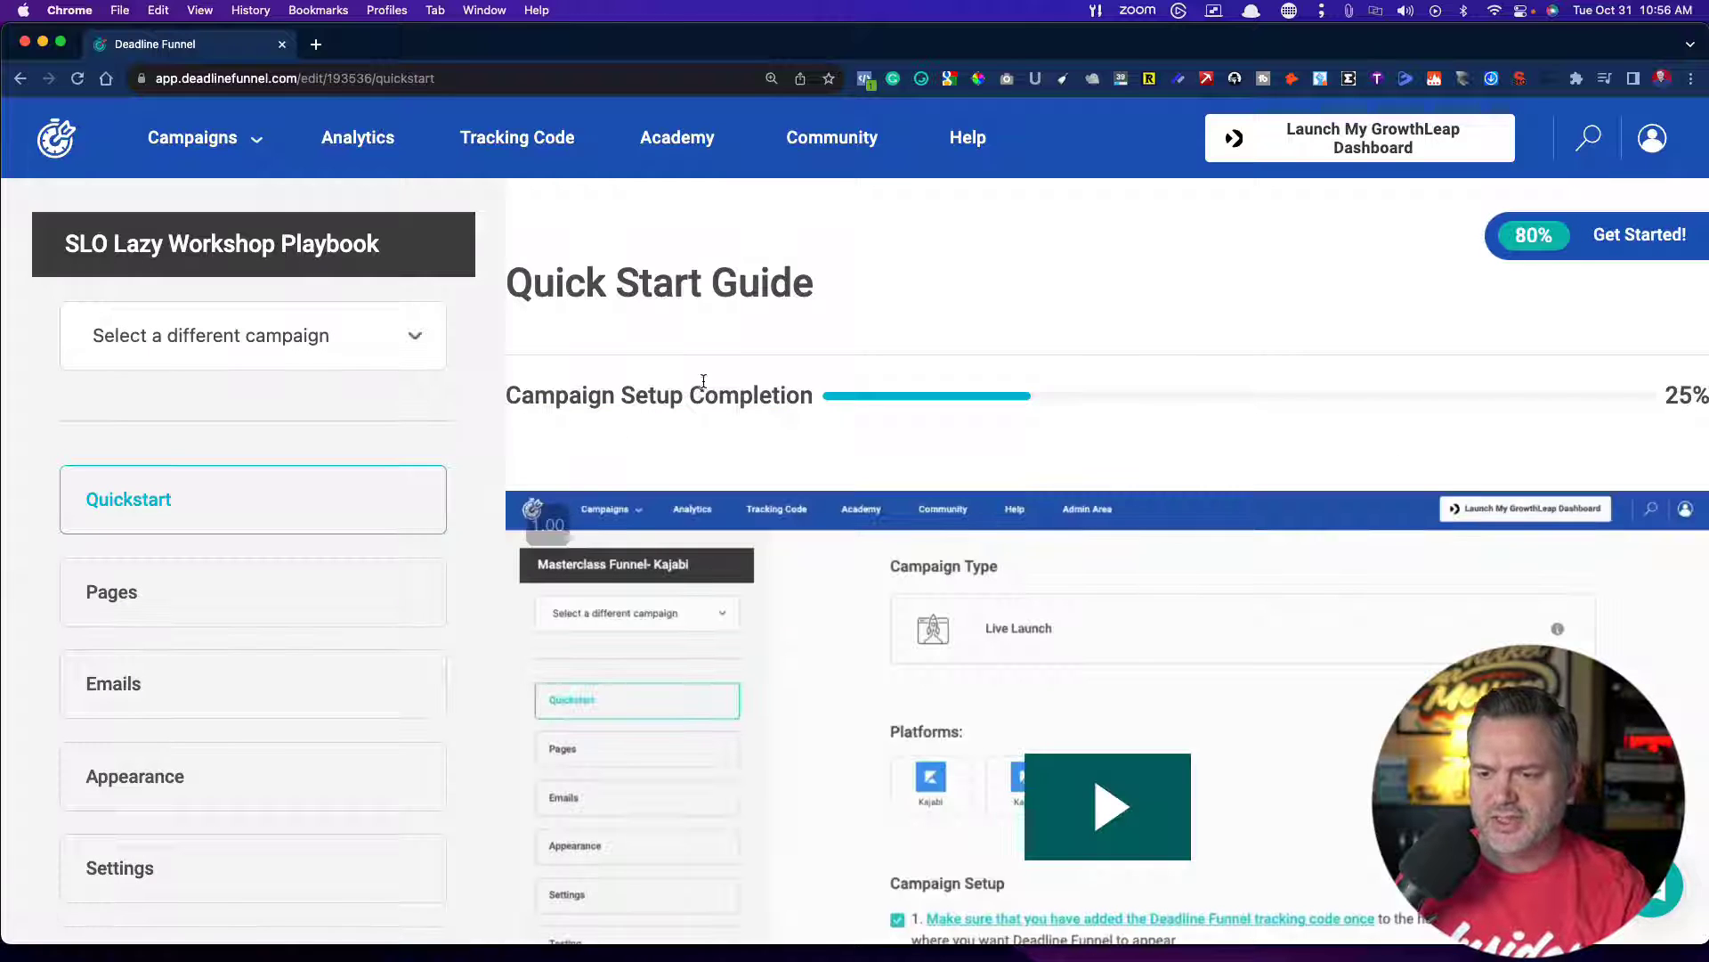
pyautogui.scroll(-2, 703, 384)
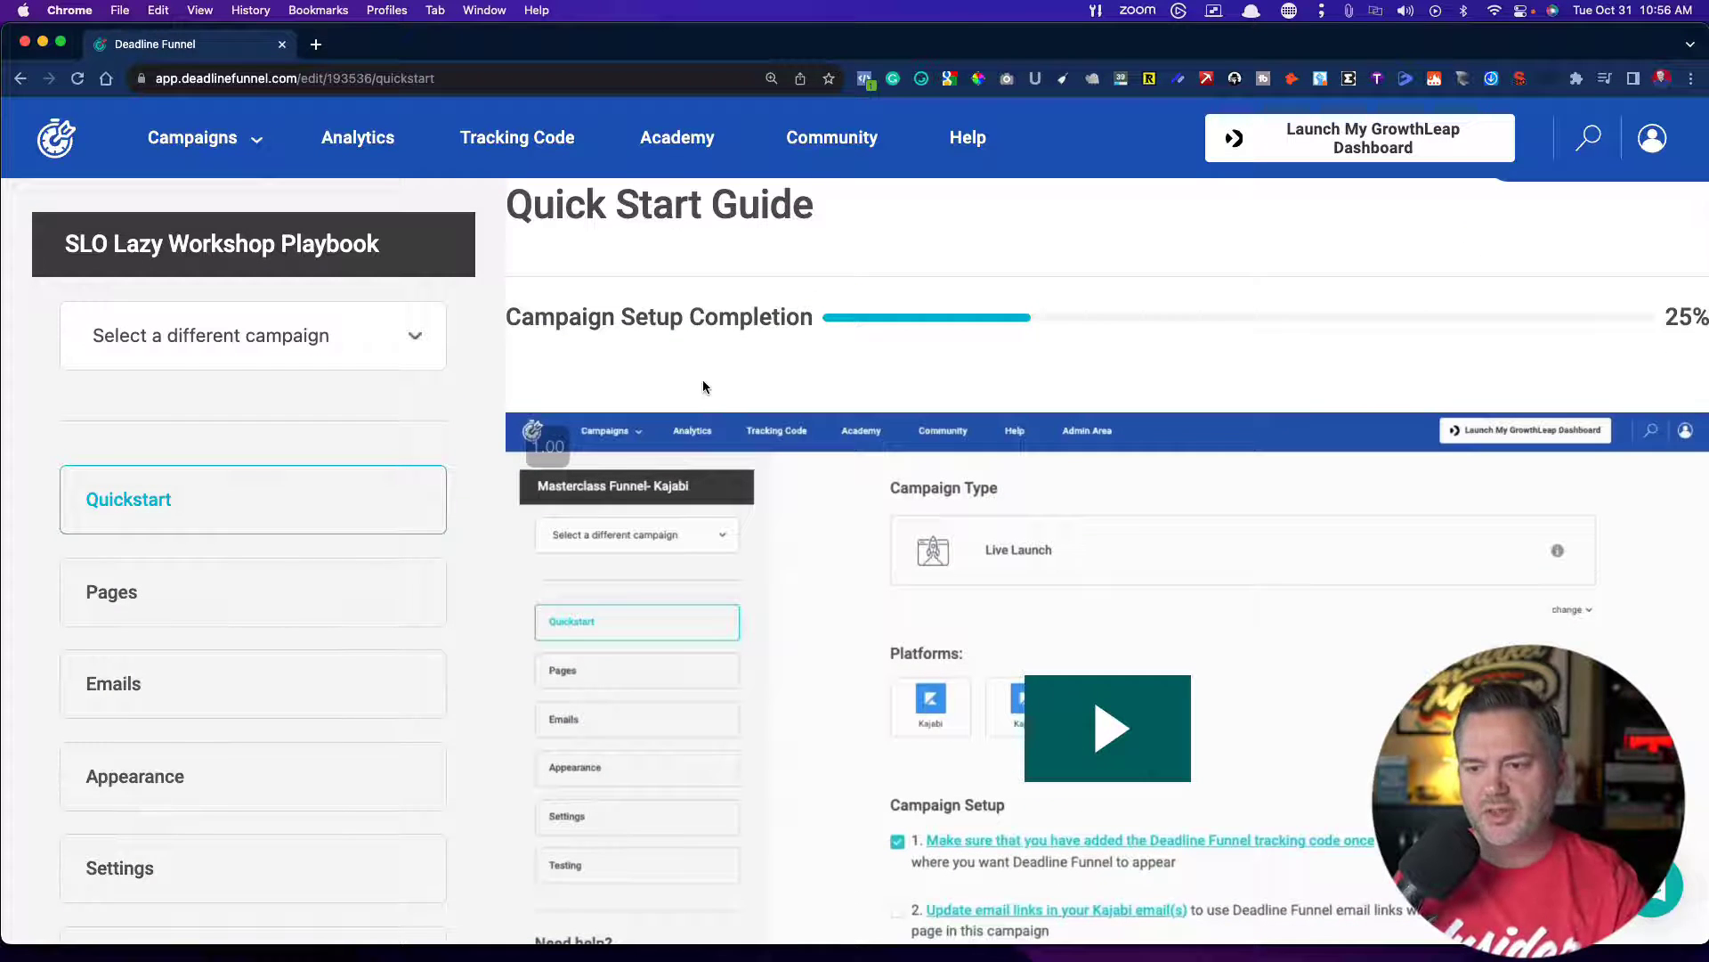
pyautogui.scroll(-6, 693, 358)
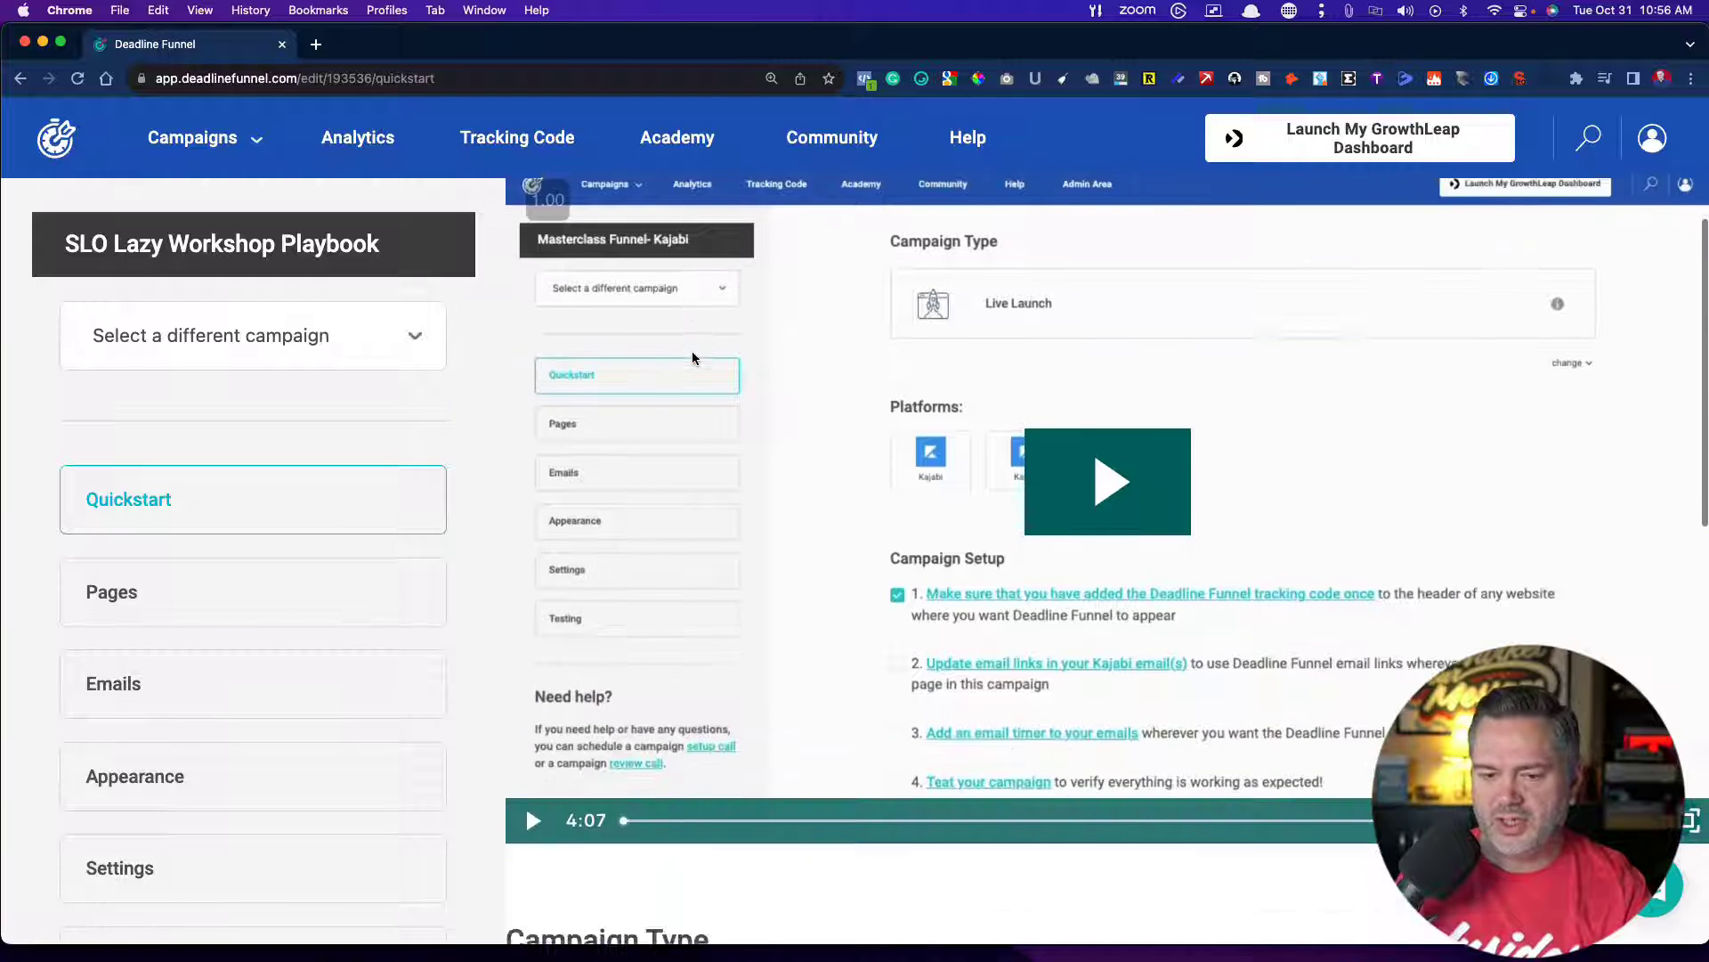
pyautogui.scroll(-2, 179, 587)
pyautogui.click(179, 590)
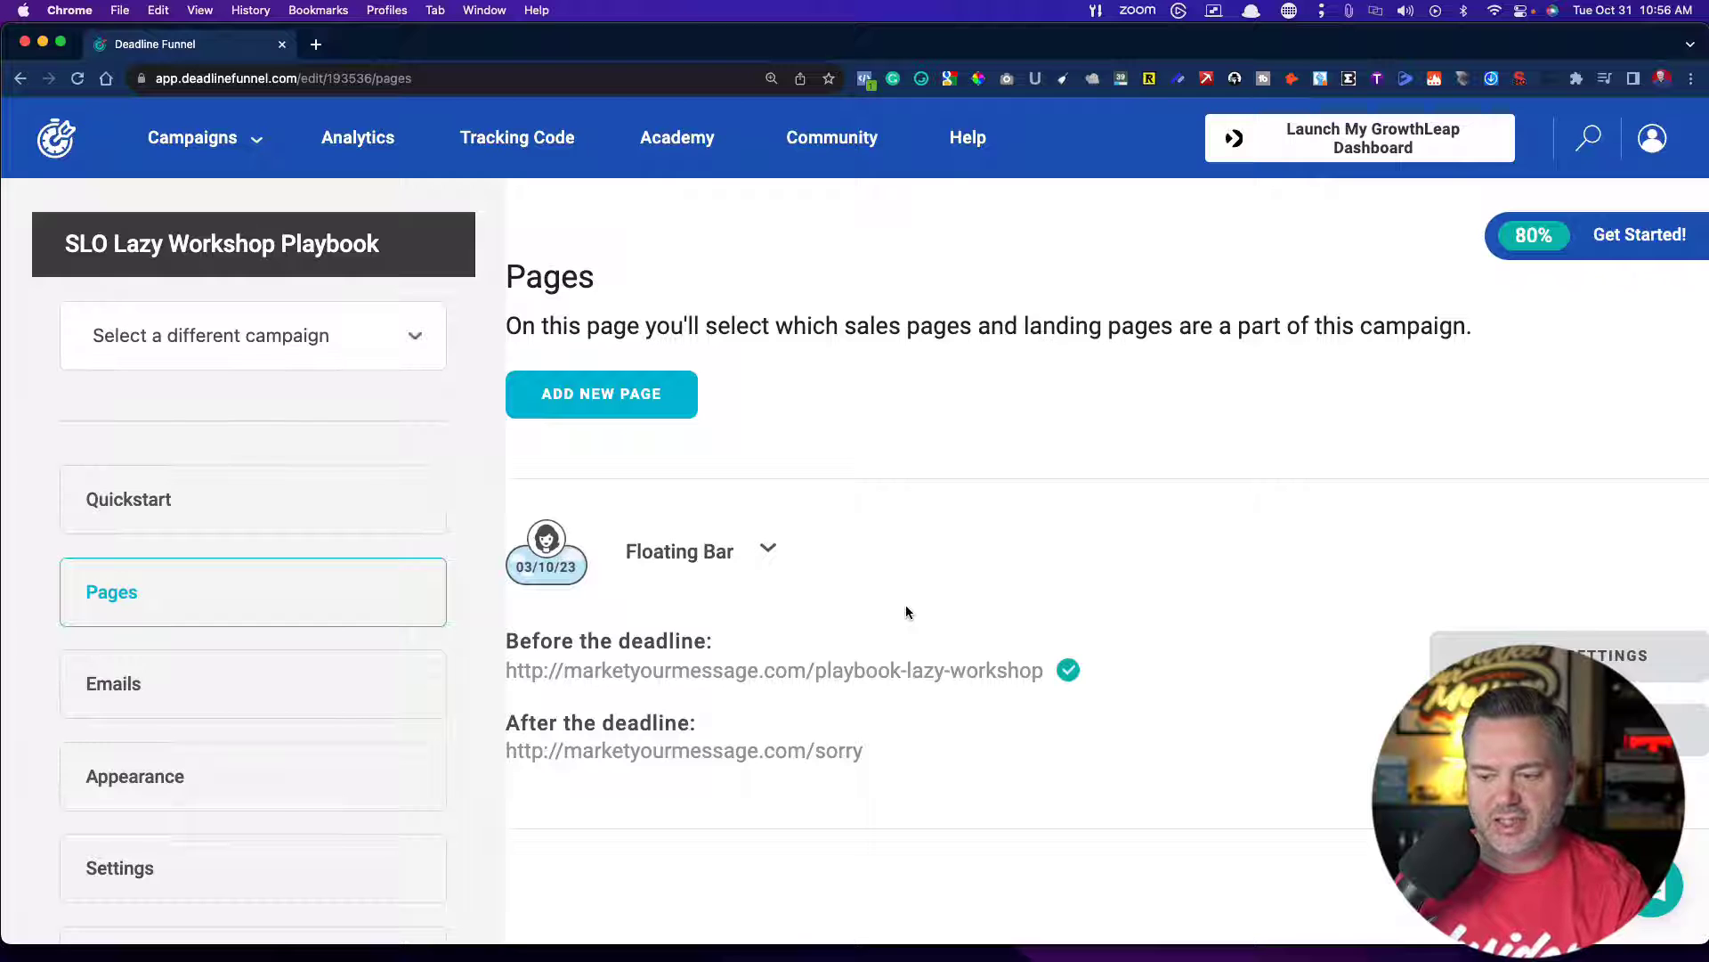
# Load the copied before-deadline URL in a new tab, then return to Deadline Funnel's Pages list
pyautogui.moveTo(1042, 672); pyautogui.dragTo(507, 670)
pyautogui.press('super+c')
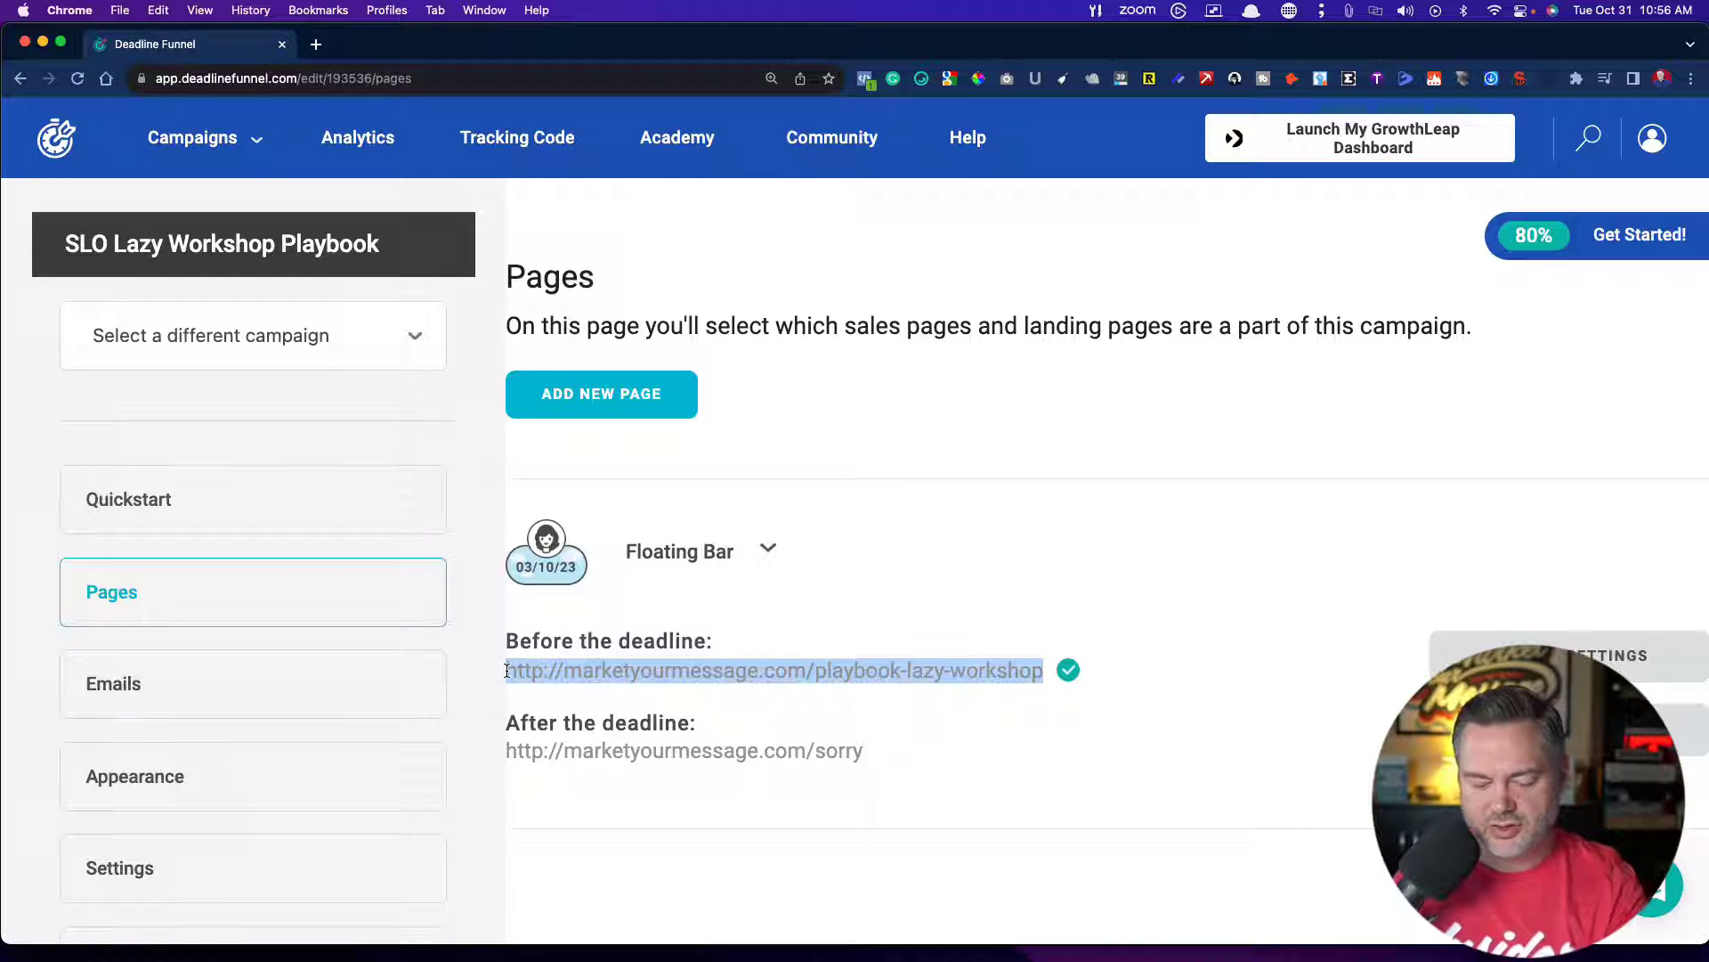
pyautogui.click(316, 45)
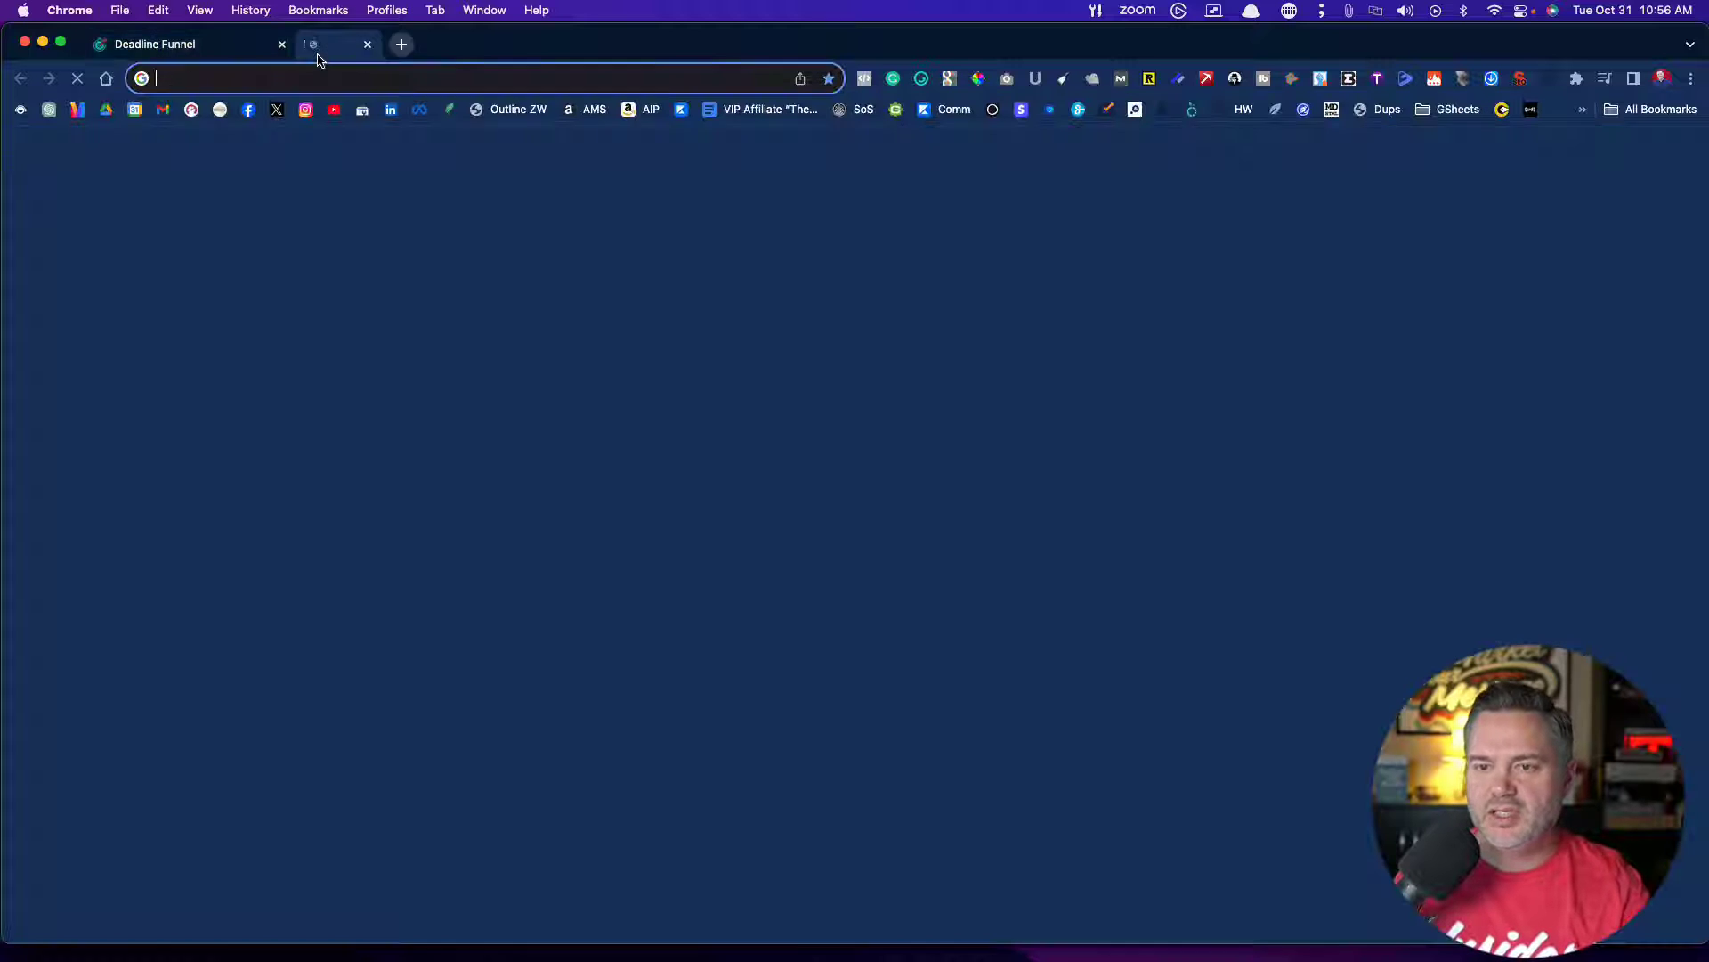
pyautogui.press('super+v')
pyautogui.press('Return')
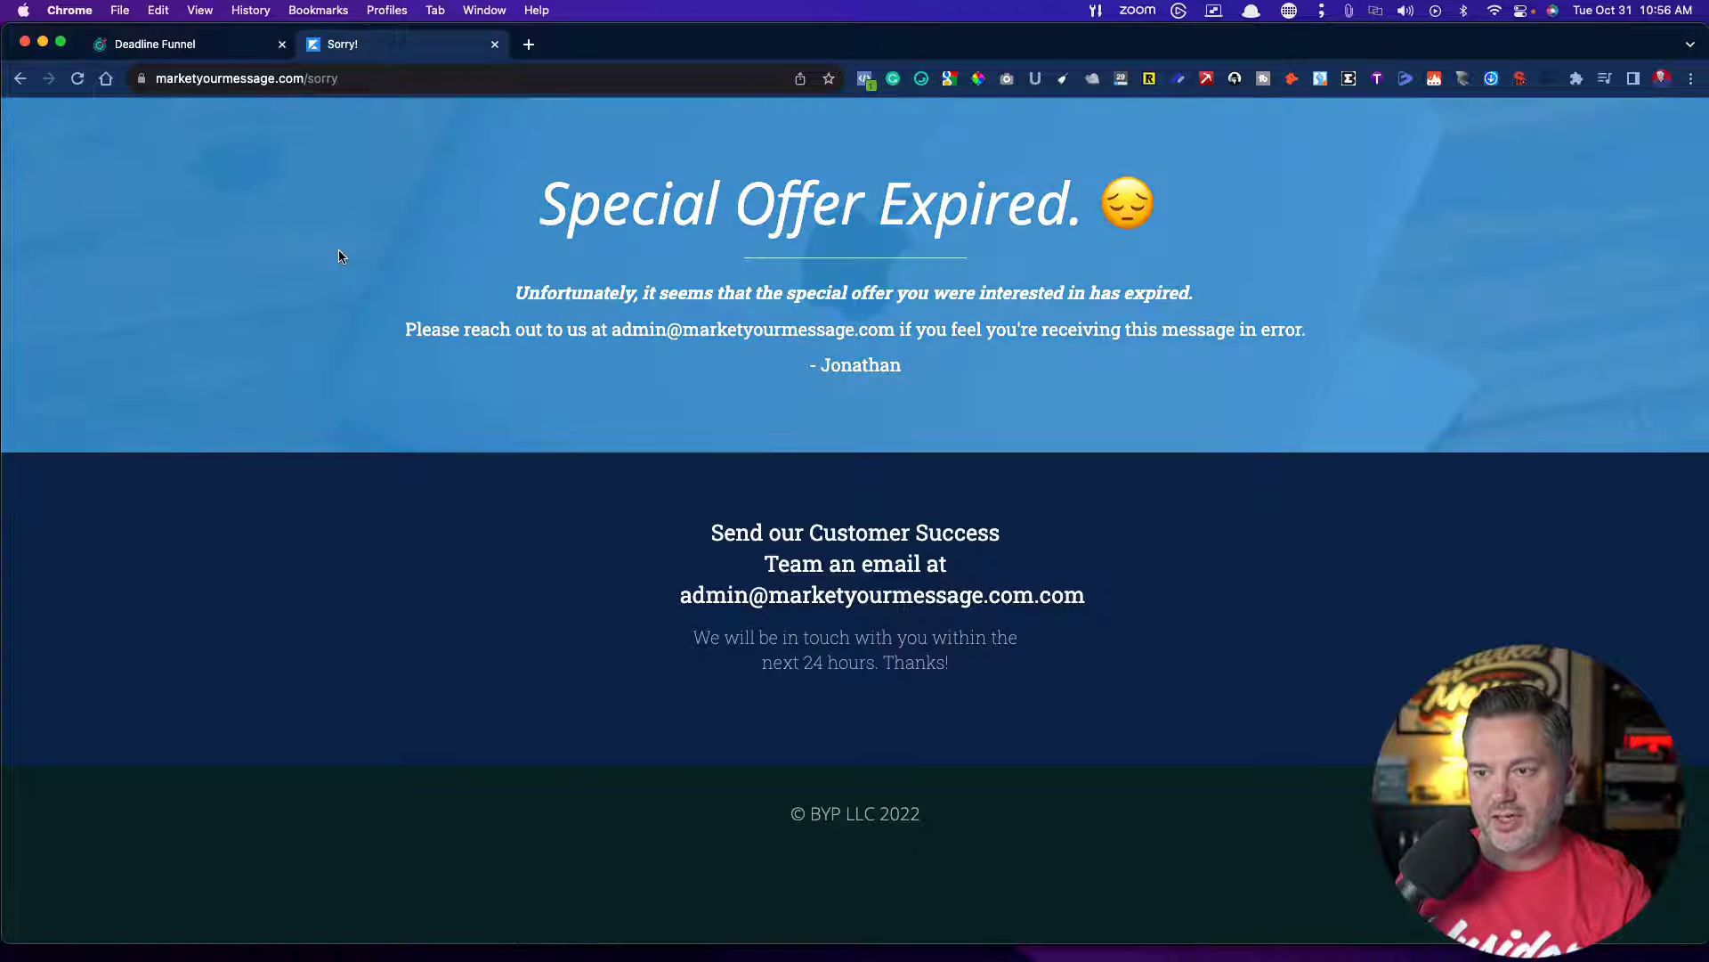
pyautogui.click(200, 43)
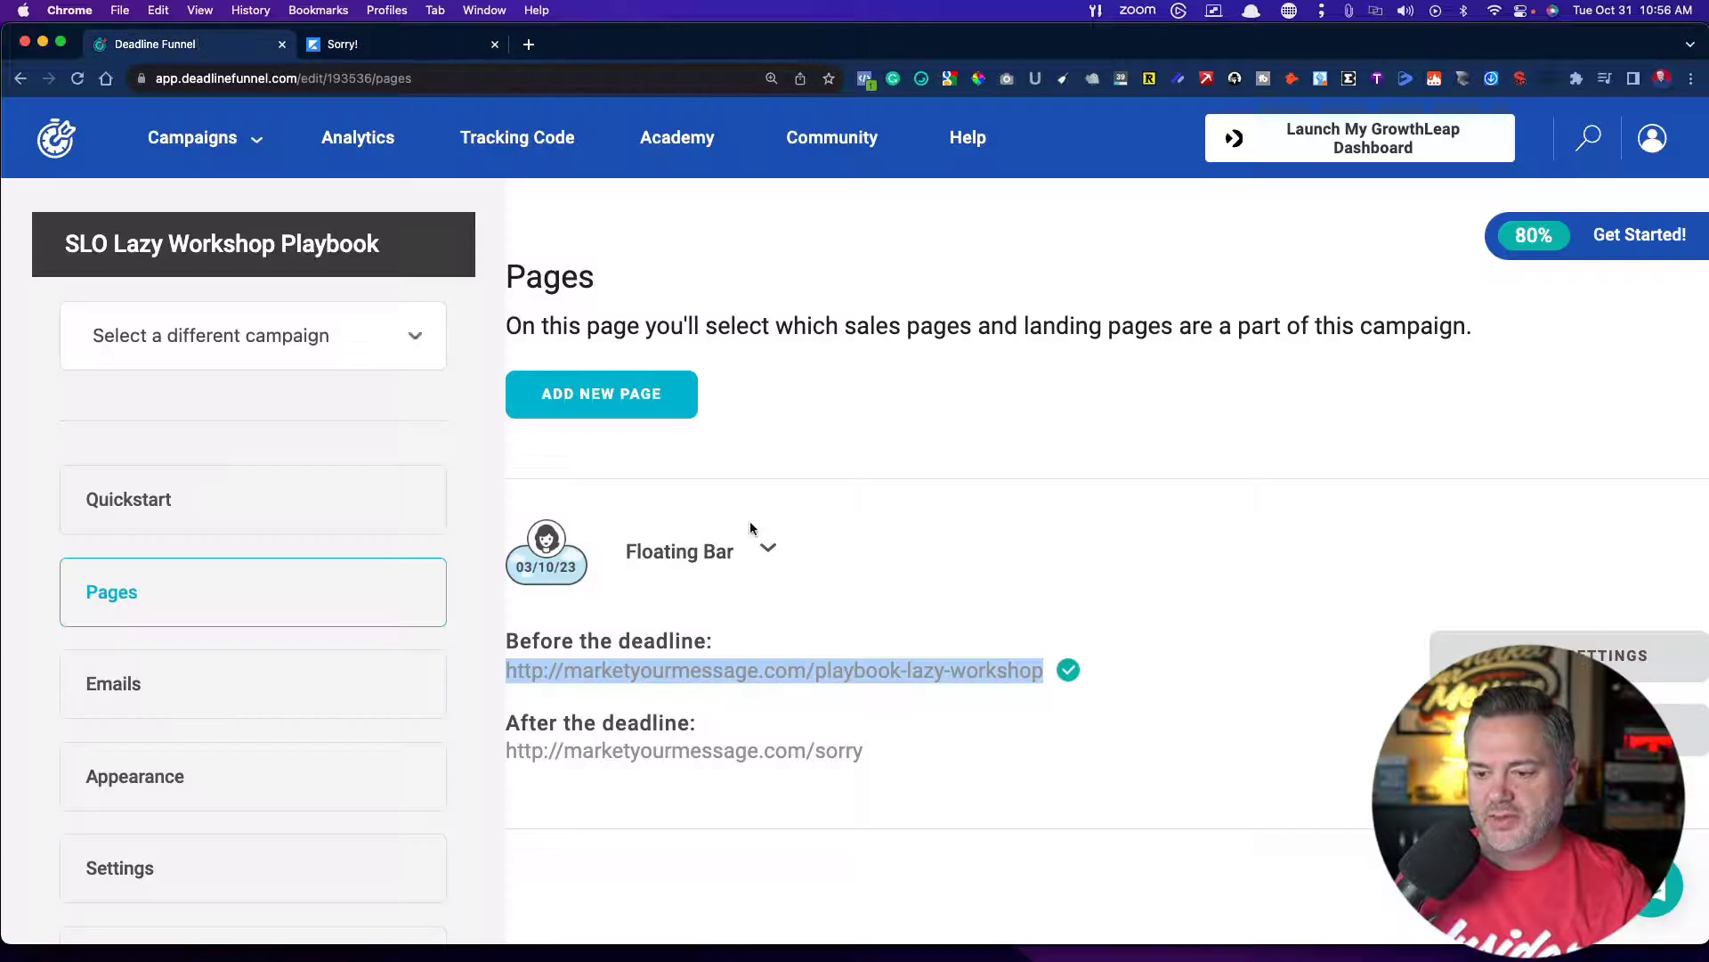
pyautogui.click(813, 412)
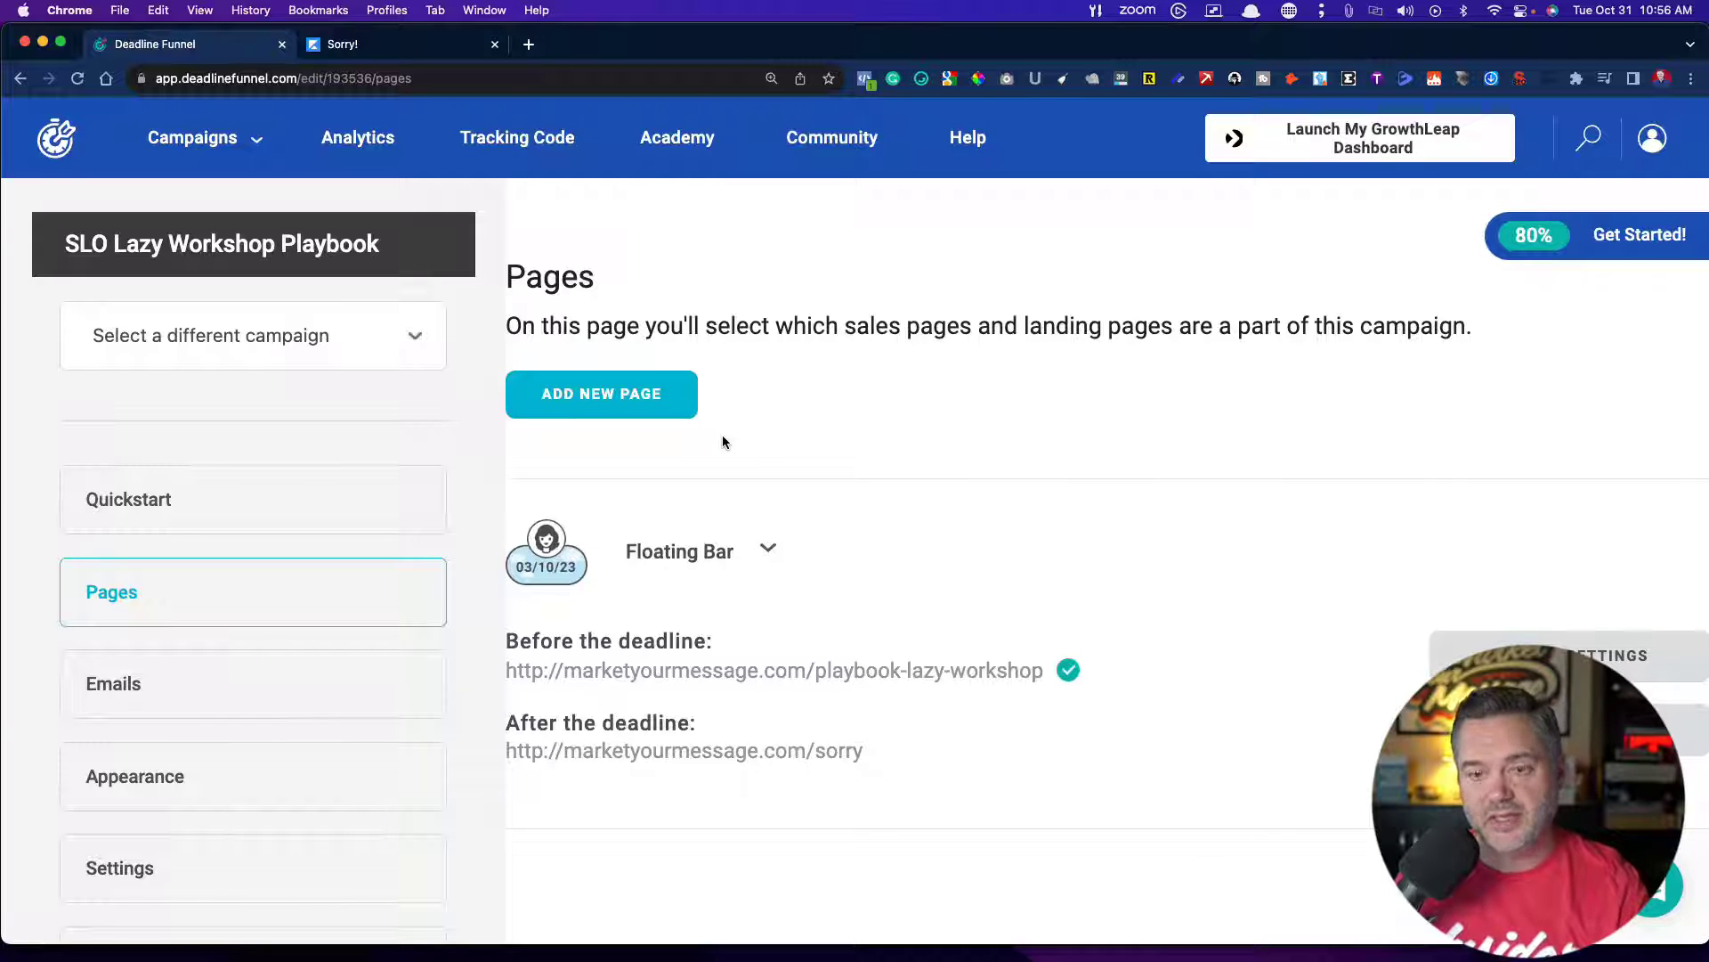
# Switch to the Sorry! tab showing the Special Offer Expired page at marketyourmessage.com/sorry
pyautogui.click(407, 44)
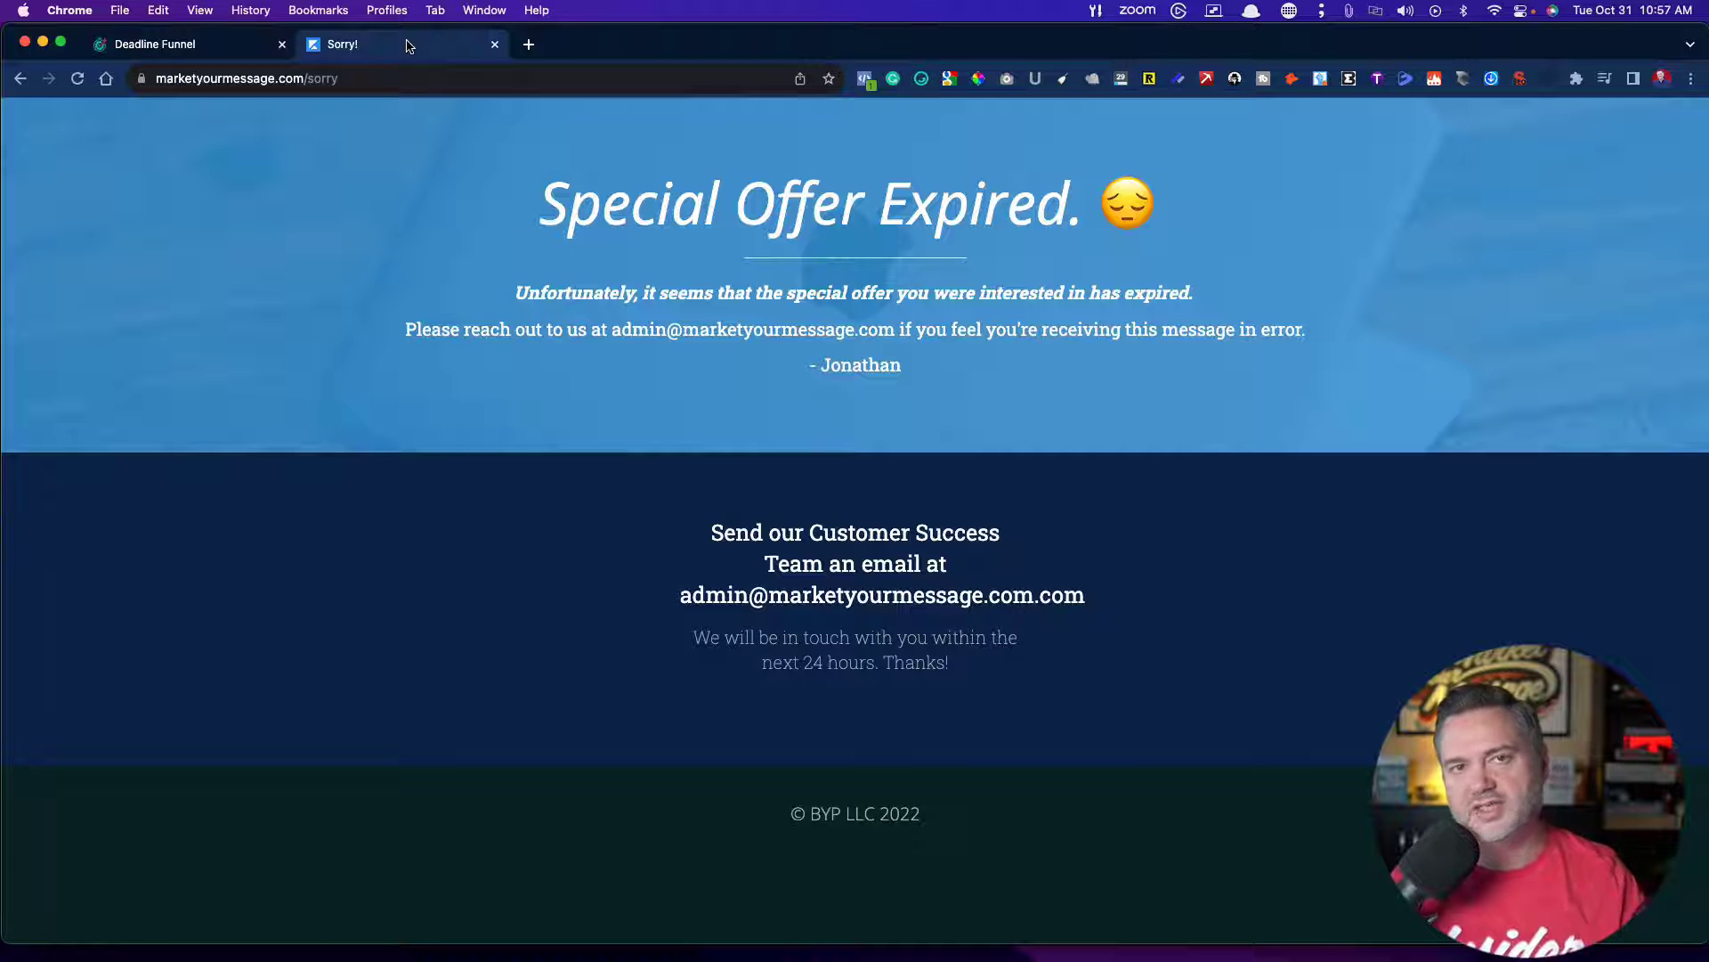
# Back in Deadline Funnel, expand the Floating Bar page and check its landing page URL
pyautogui.click(208, 51)
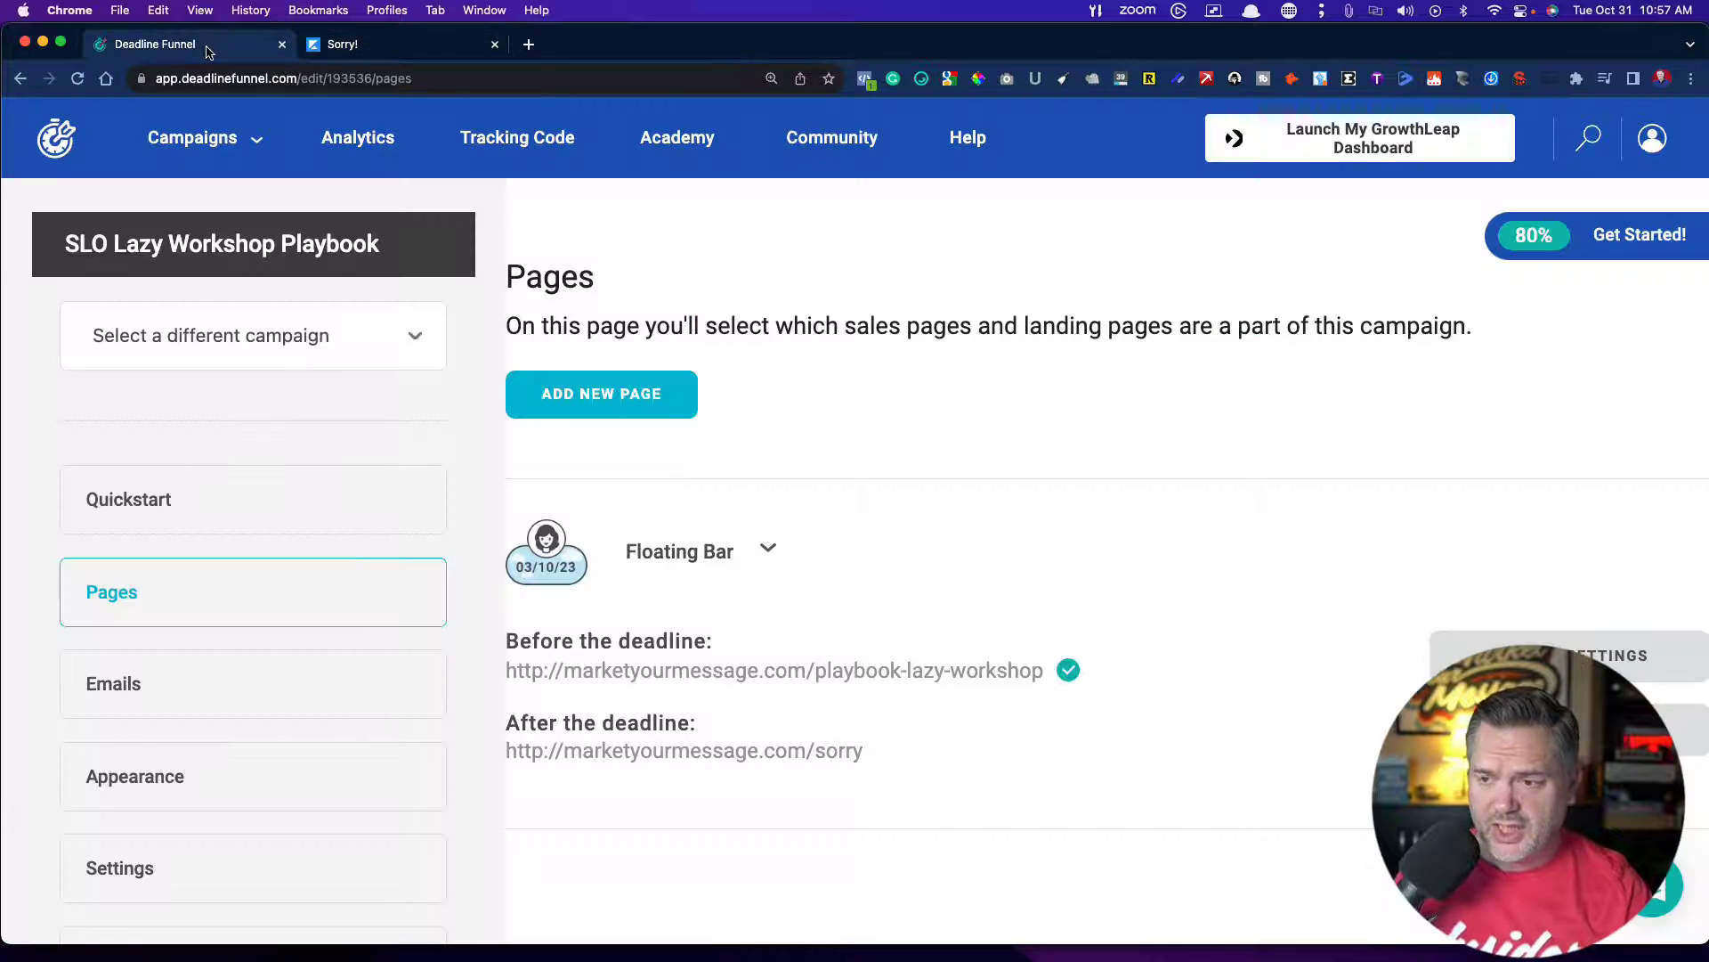
pyautogui.click(884, 759)
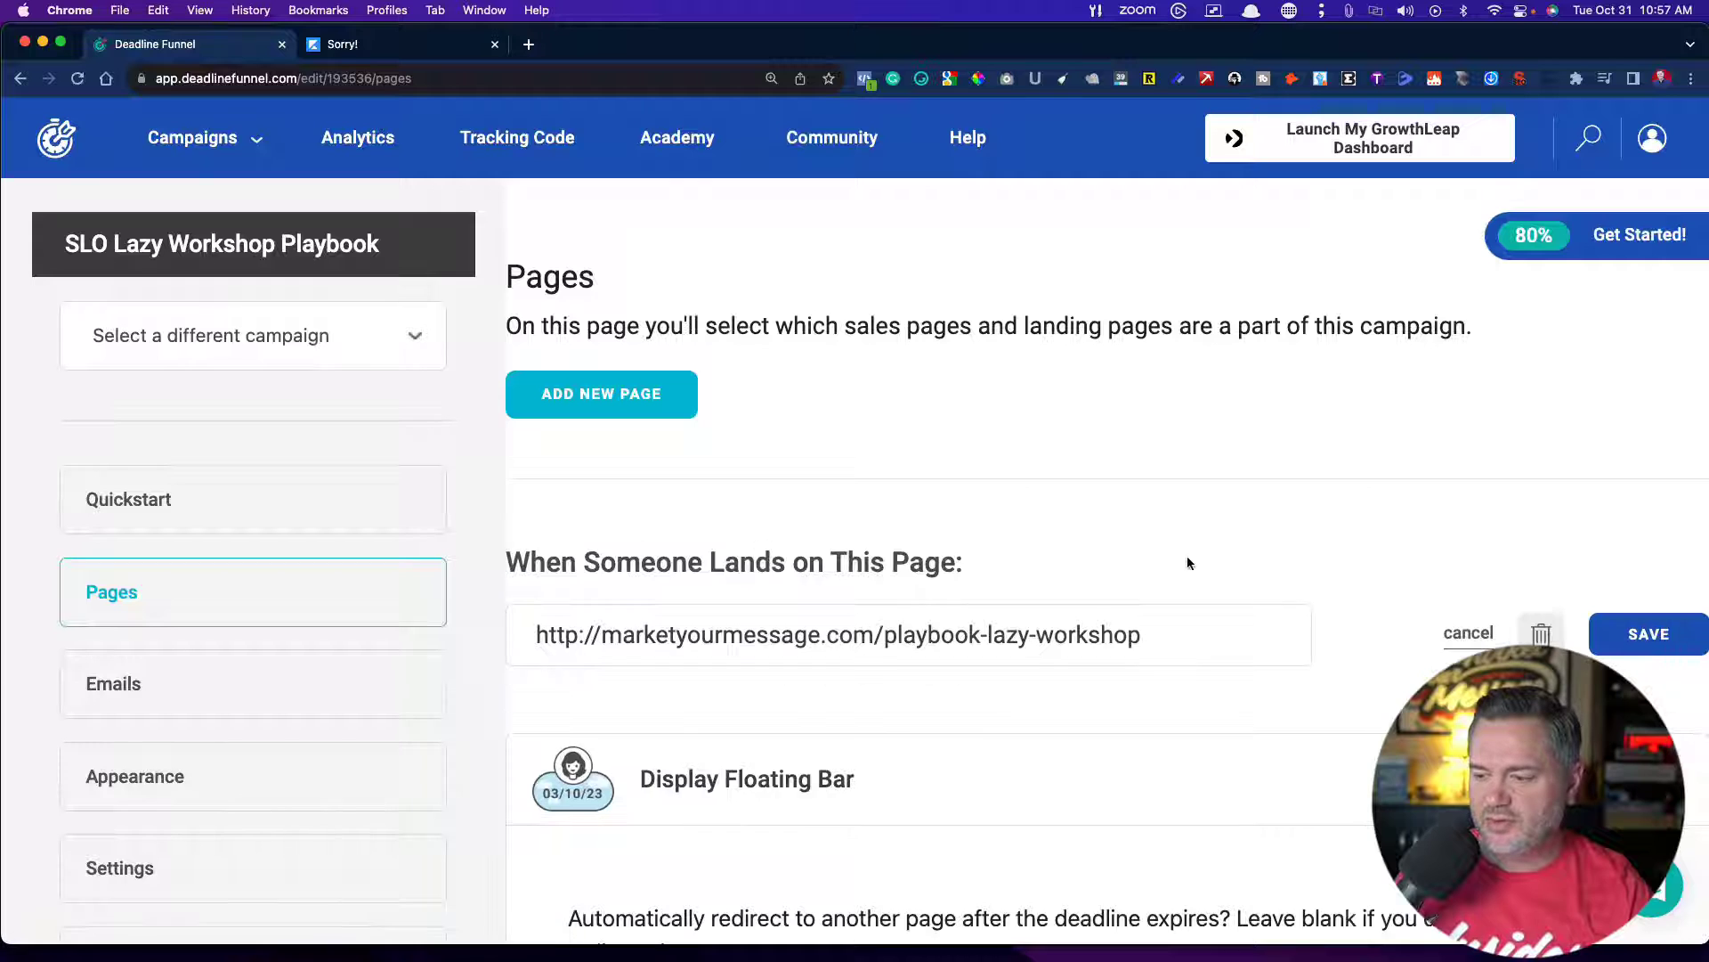
pyautogui.scroll(-2, 1162, 549)
pyautogui.scroll(-1, 1161, 549)
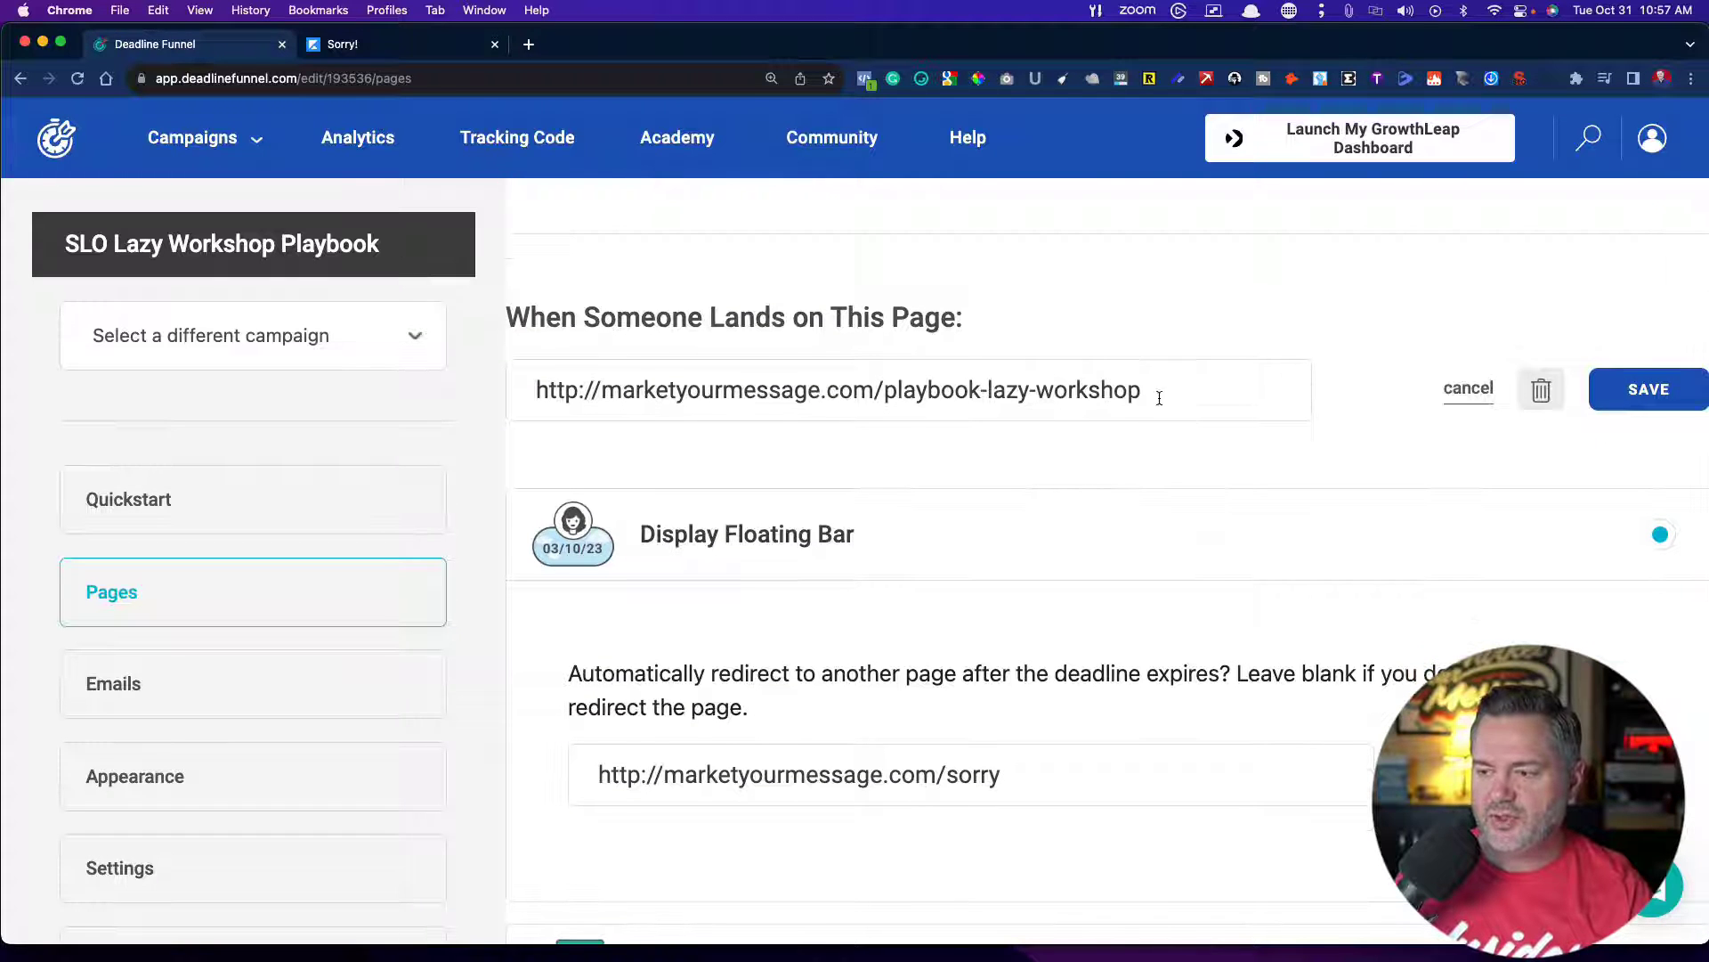
pyautogui.moveTo(1149, 390); pyautogui.dragTo(538, 386)
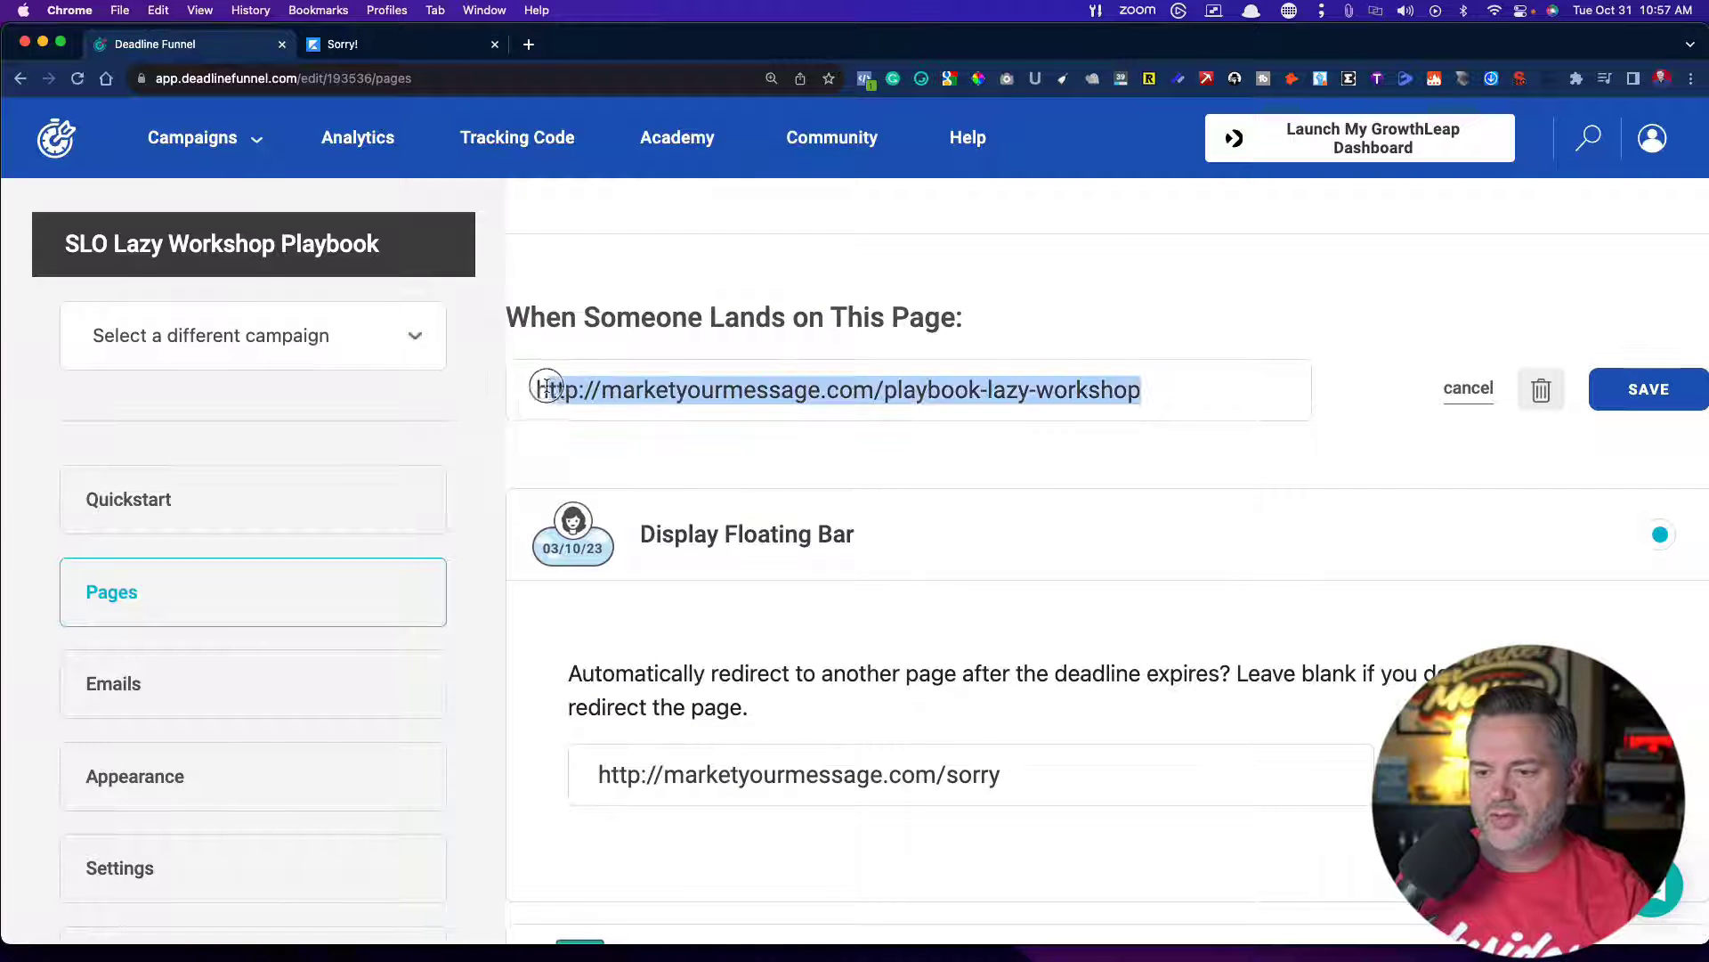
pyautogui.click(927, 506)
# Check the after-deadline redirect URL, save the Floating Bar, and view the Fixed deadline settings
pyautogui.moveTo(1001, 538); pyautogui.dragTo(591, 530)
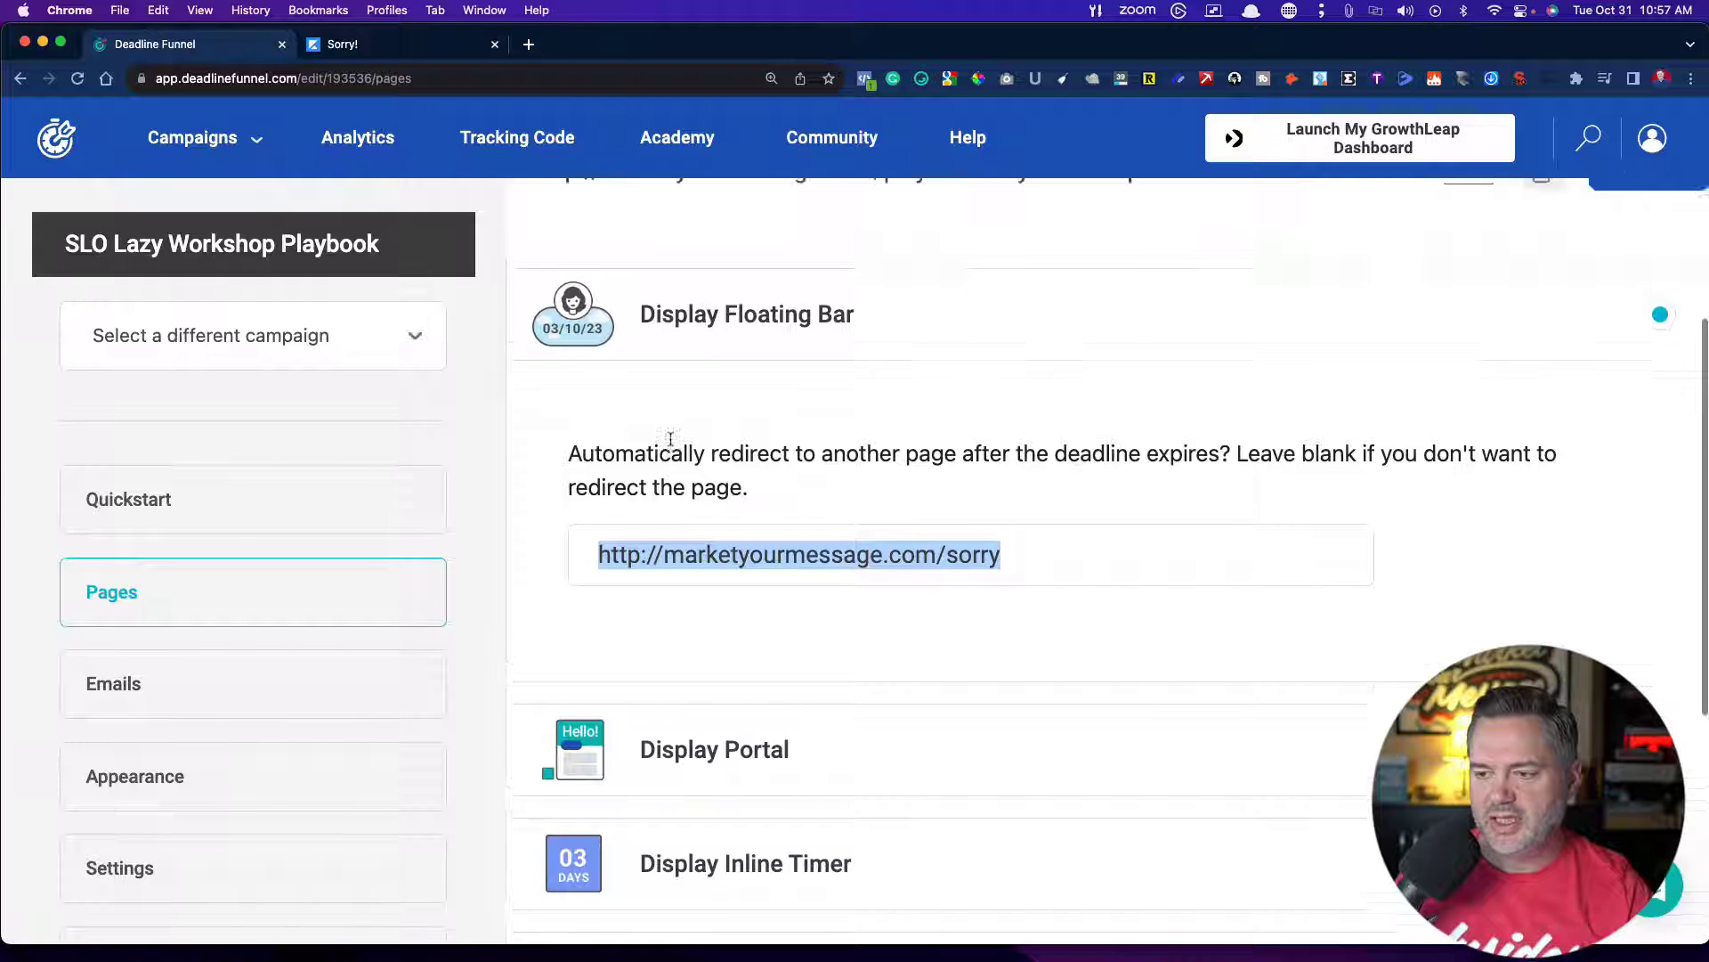
pyautogui.scroll(4, 671, 435)
pyautogui.click(1644, 567)
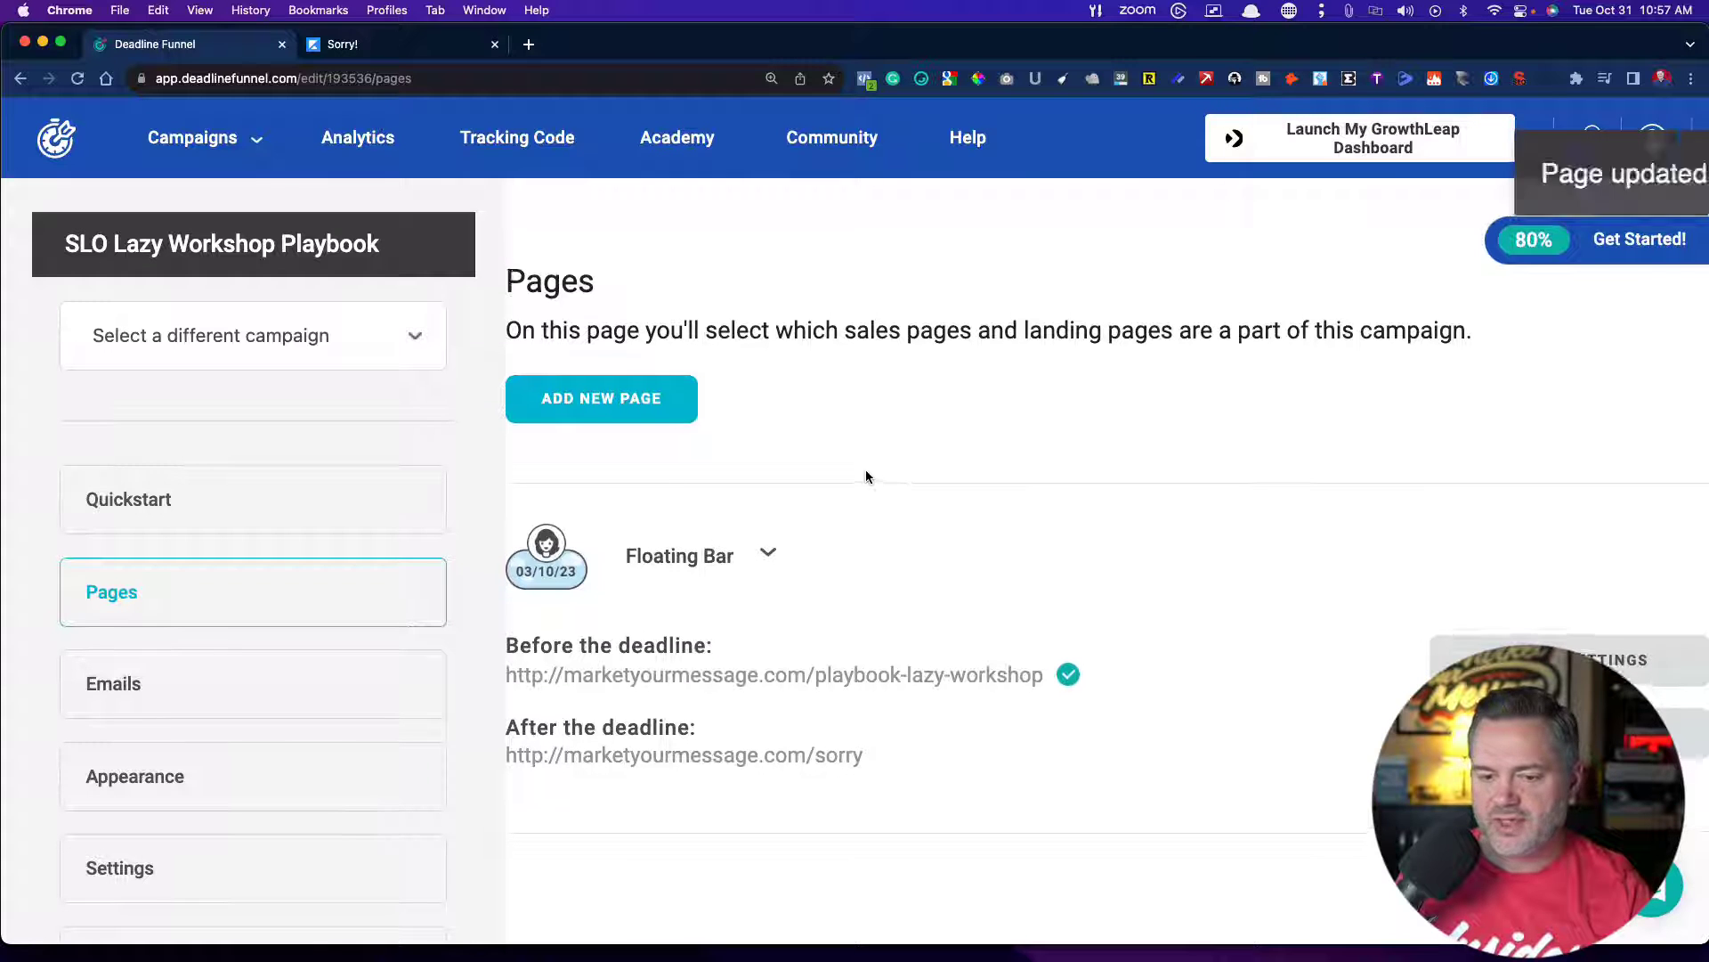
pyautogui.click(116, 869)
pyautogui.scroll(-4, 707, 618)
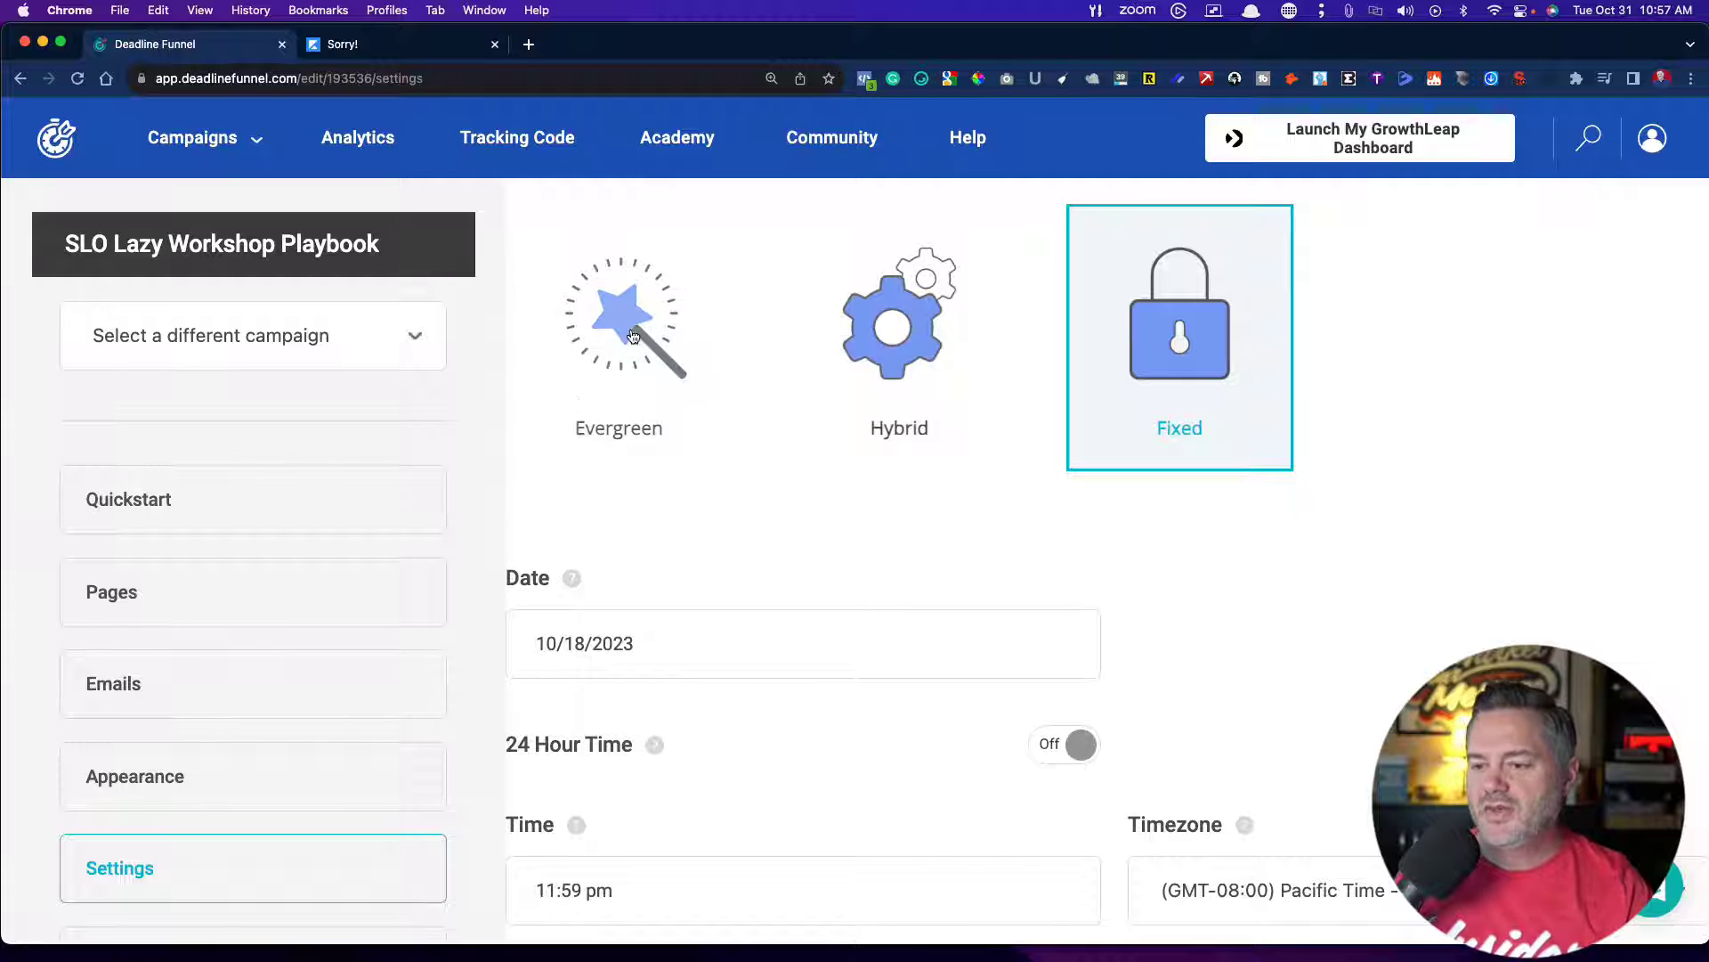
# Change the Fixed deadline date to November 3, 2023, save it, and return to Pages
pyautogui.scroll(-2, 730, 501)
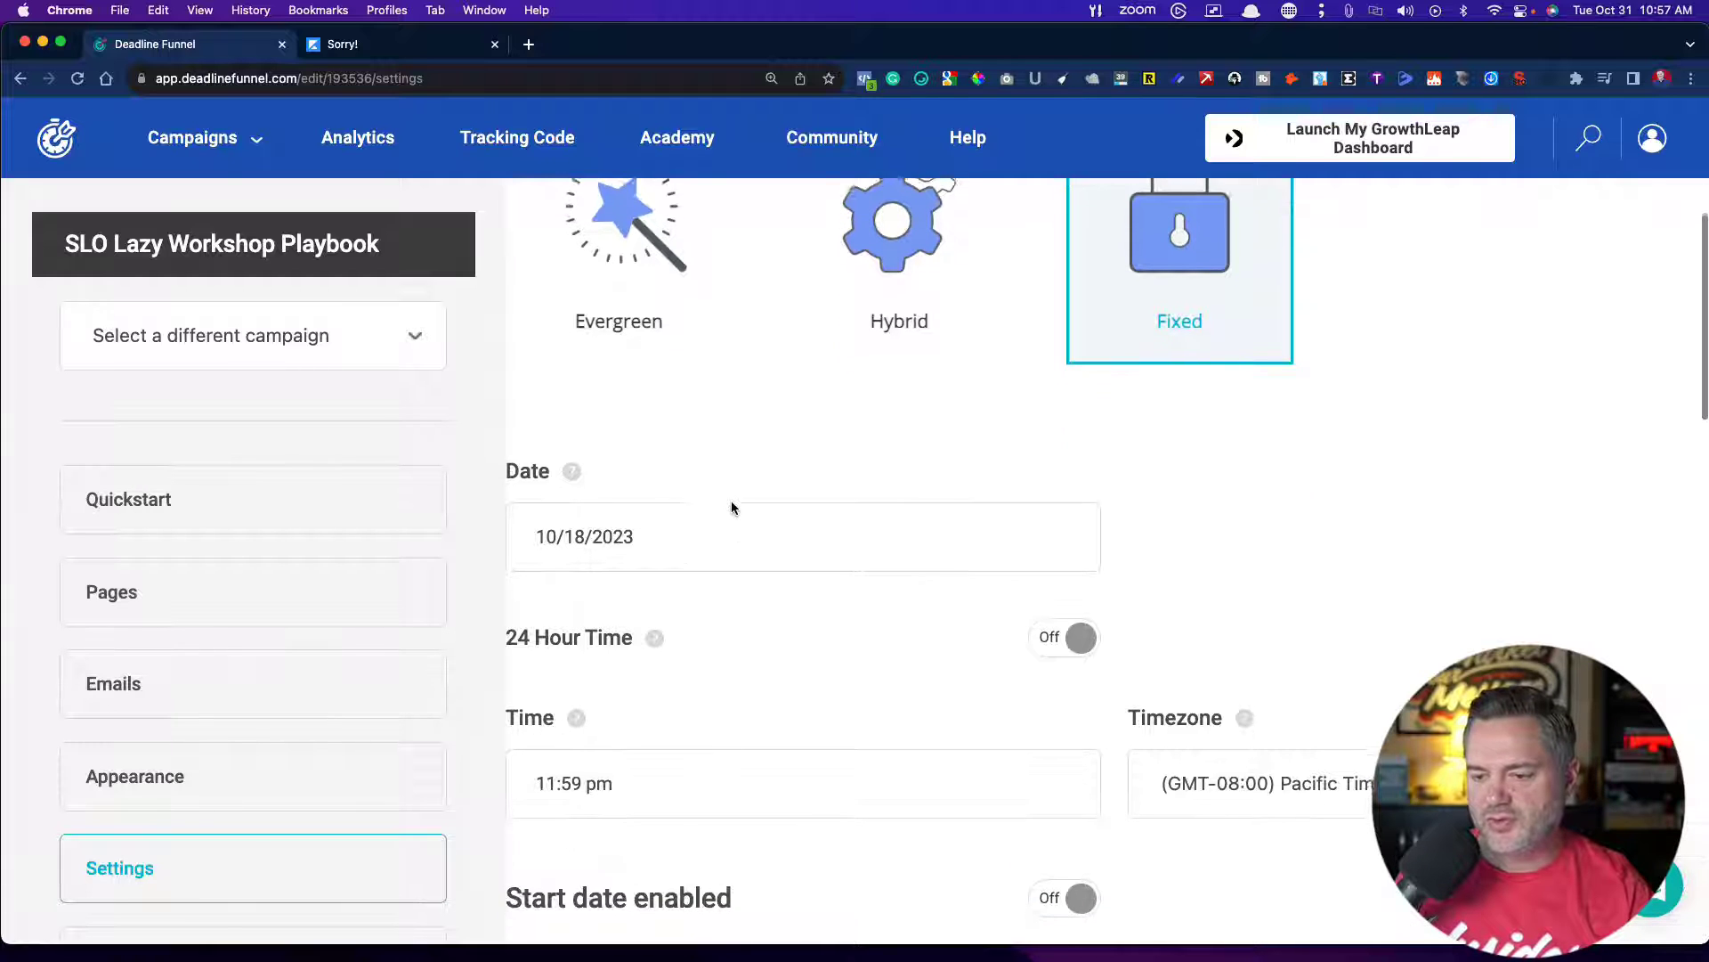
pyautogui.click(667, 524)
pyautogui.scroll(3, 745, 469)
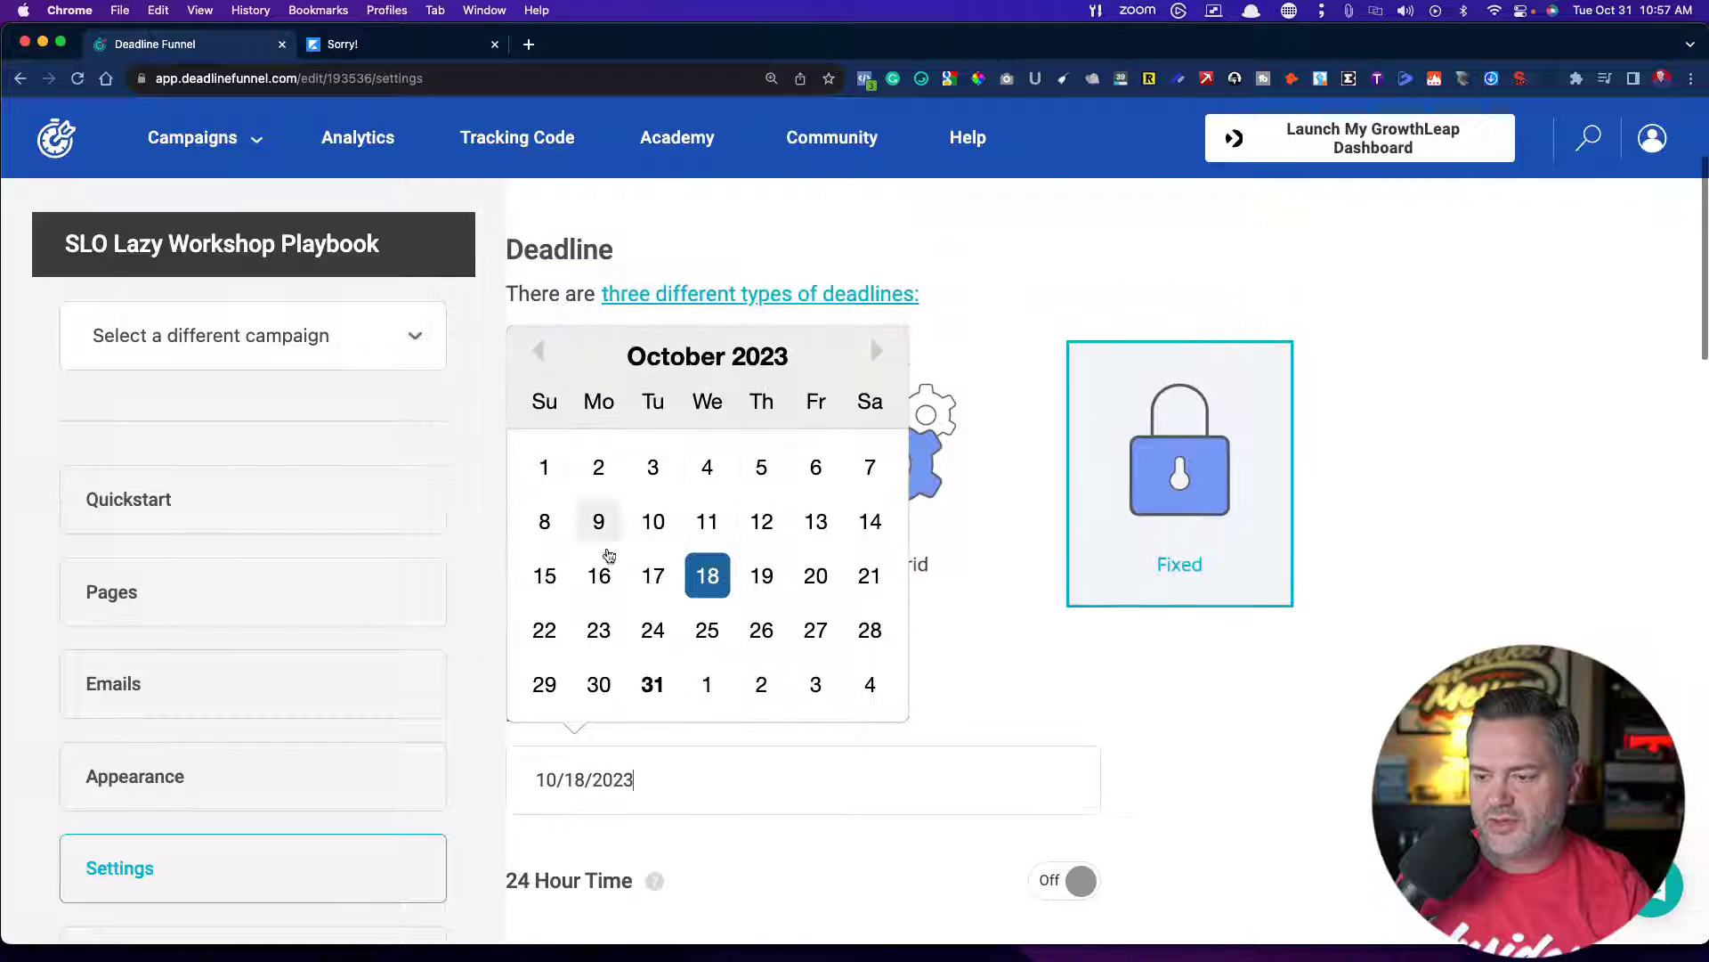
pyautogui.click(814, 683)
pyautogui.scroll(-15, 814, 685)
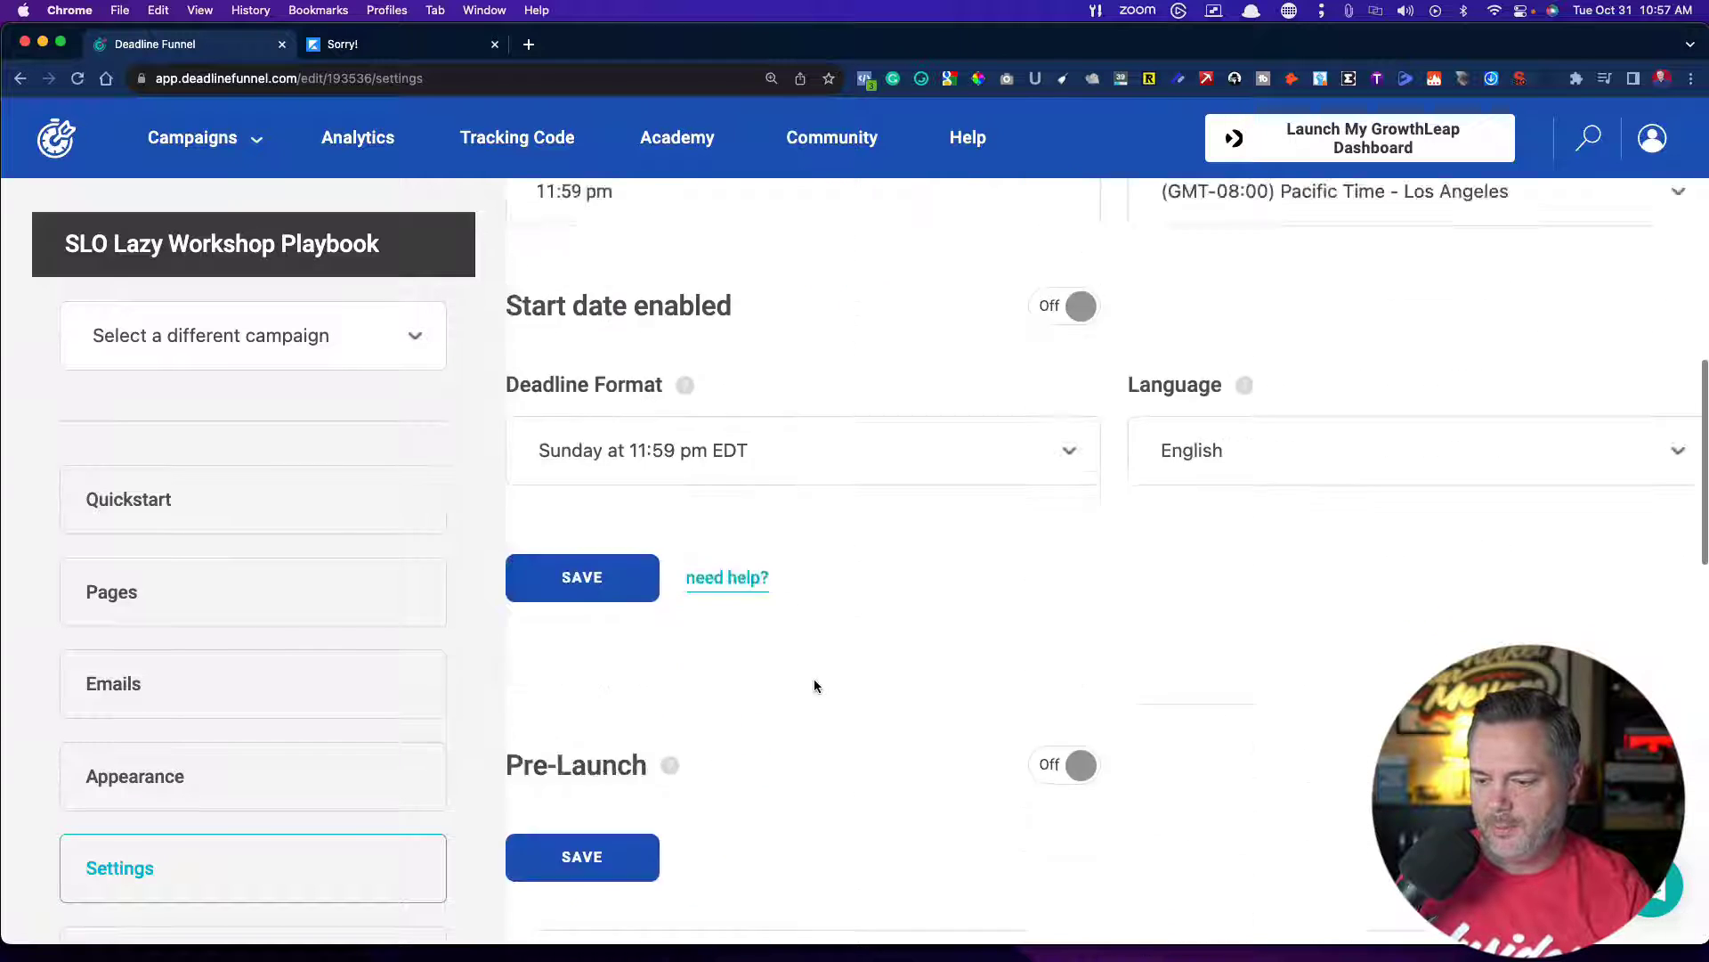
pyautogui.scroll(7, 581, 553)
pyautogui.click(581, 705)
pyautogui.scroll(10, 686, 381)
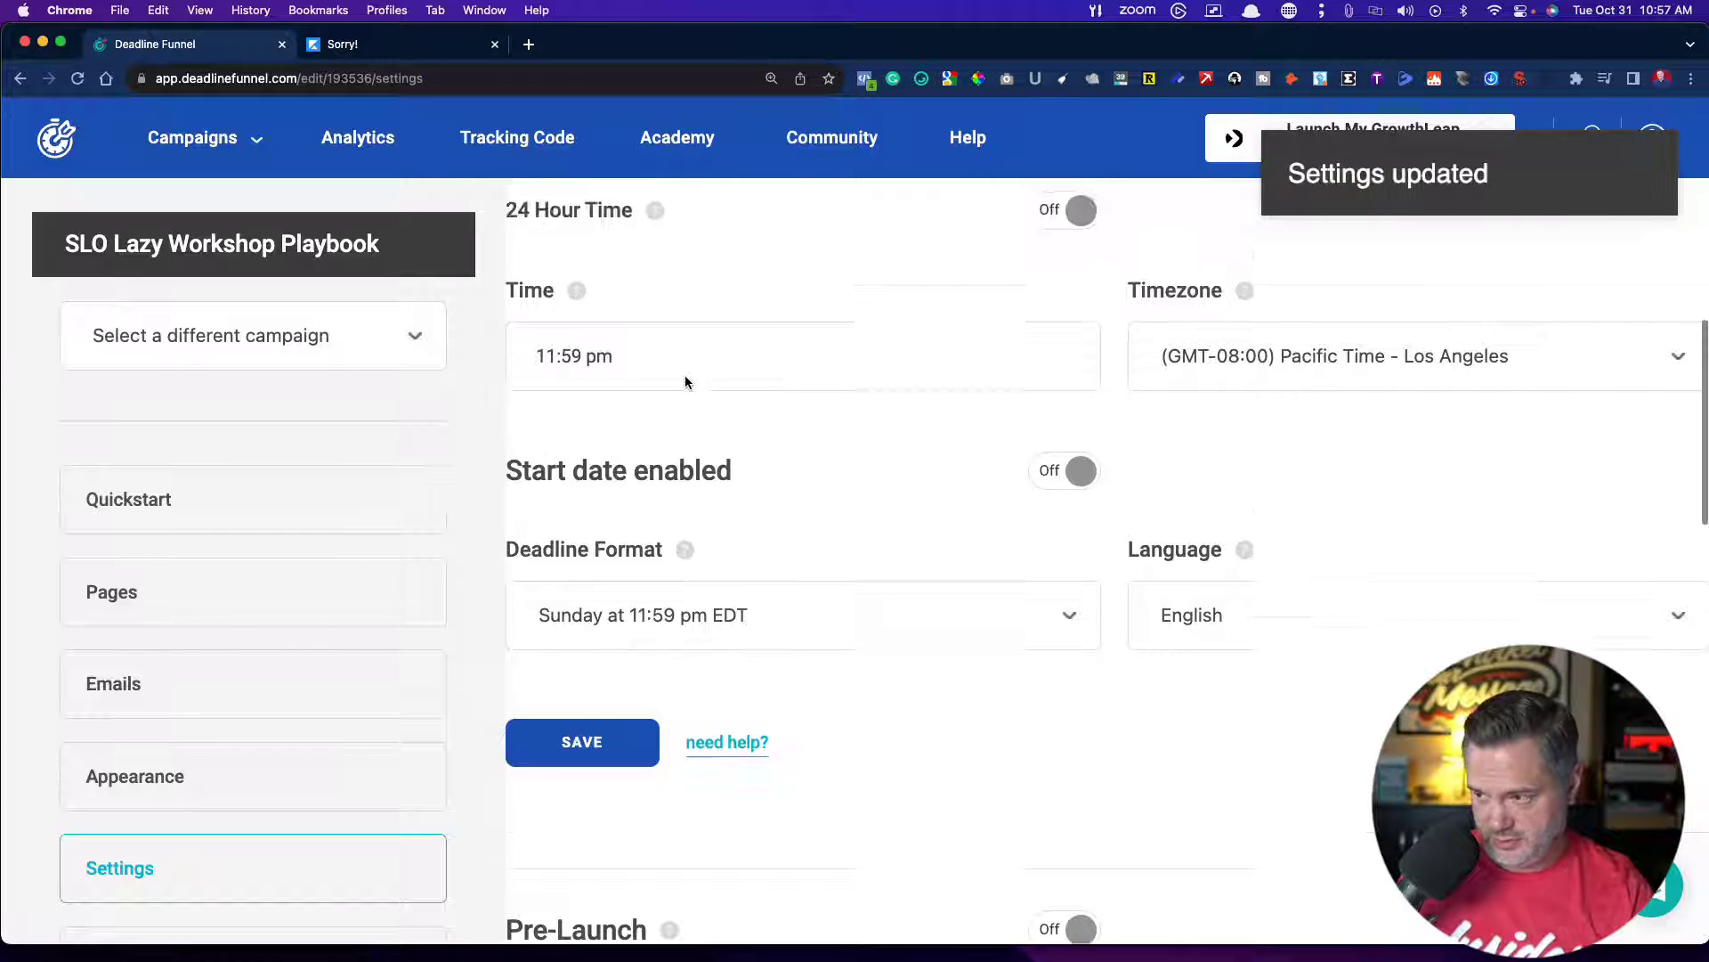
pyautogui.click(145, 592)
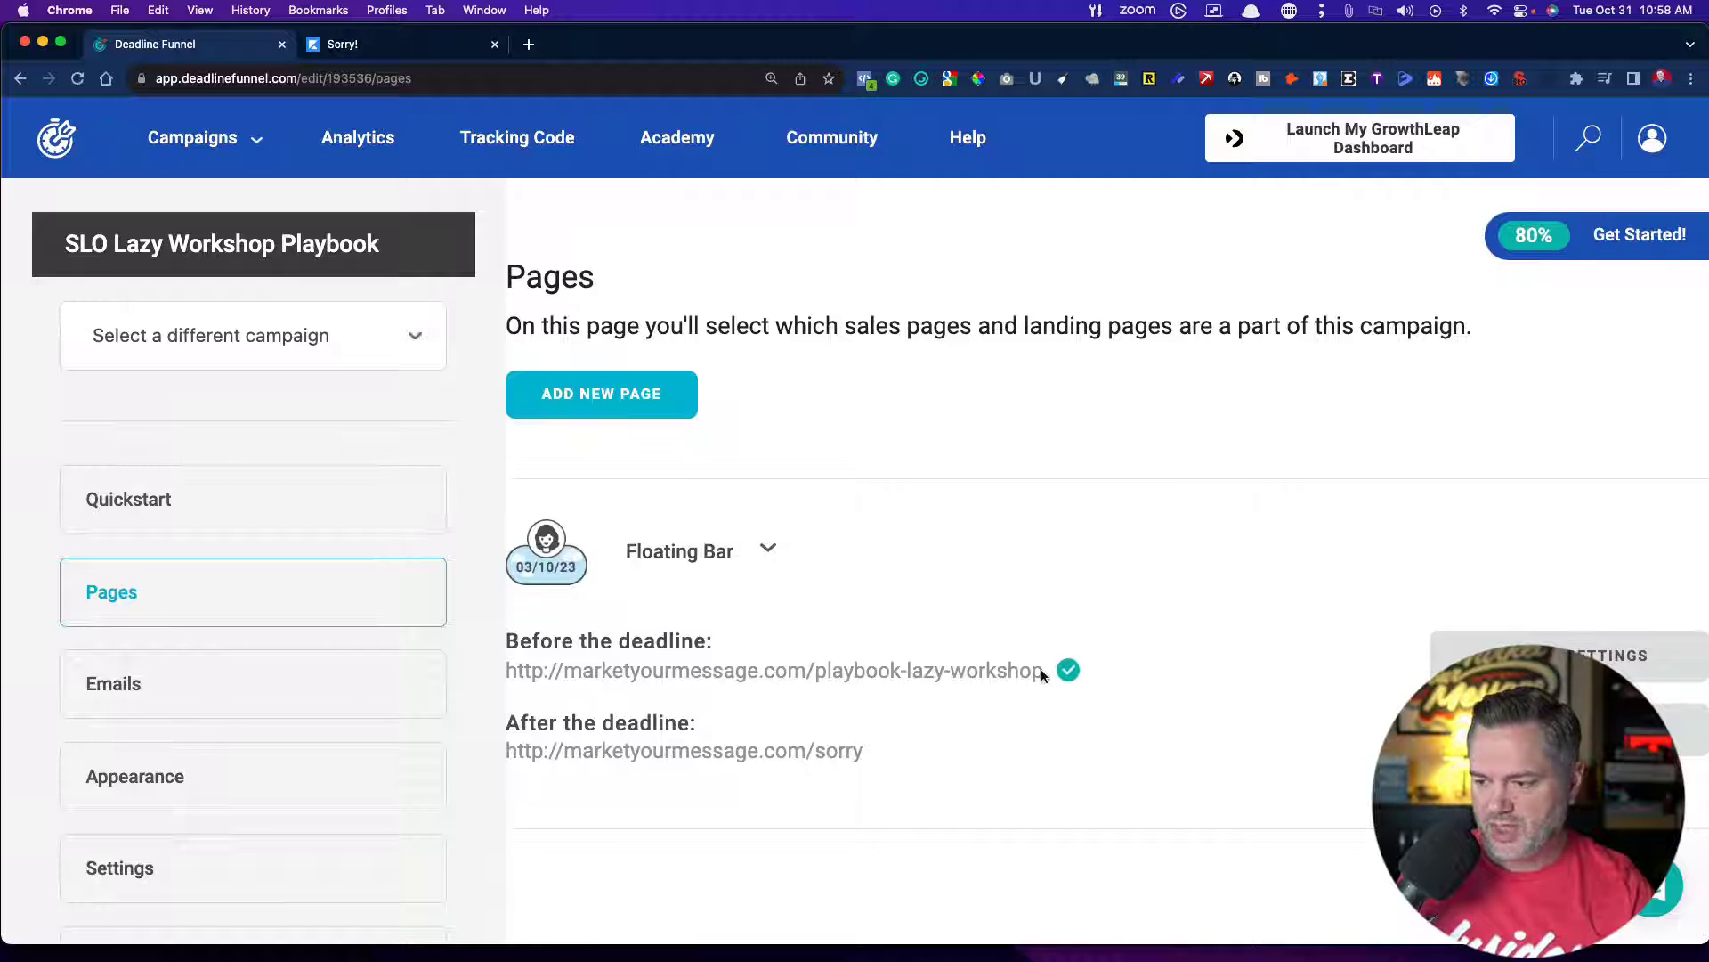
# Open marketyourmessage.com/playbook-lazy-workshop in a new tab, showing the countdown bar with about 3 days left
pyautogui.moveTo(1040, 669); pyautogui.dragTo(496, 658)
pyautogui.press('super+c')
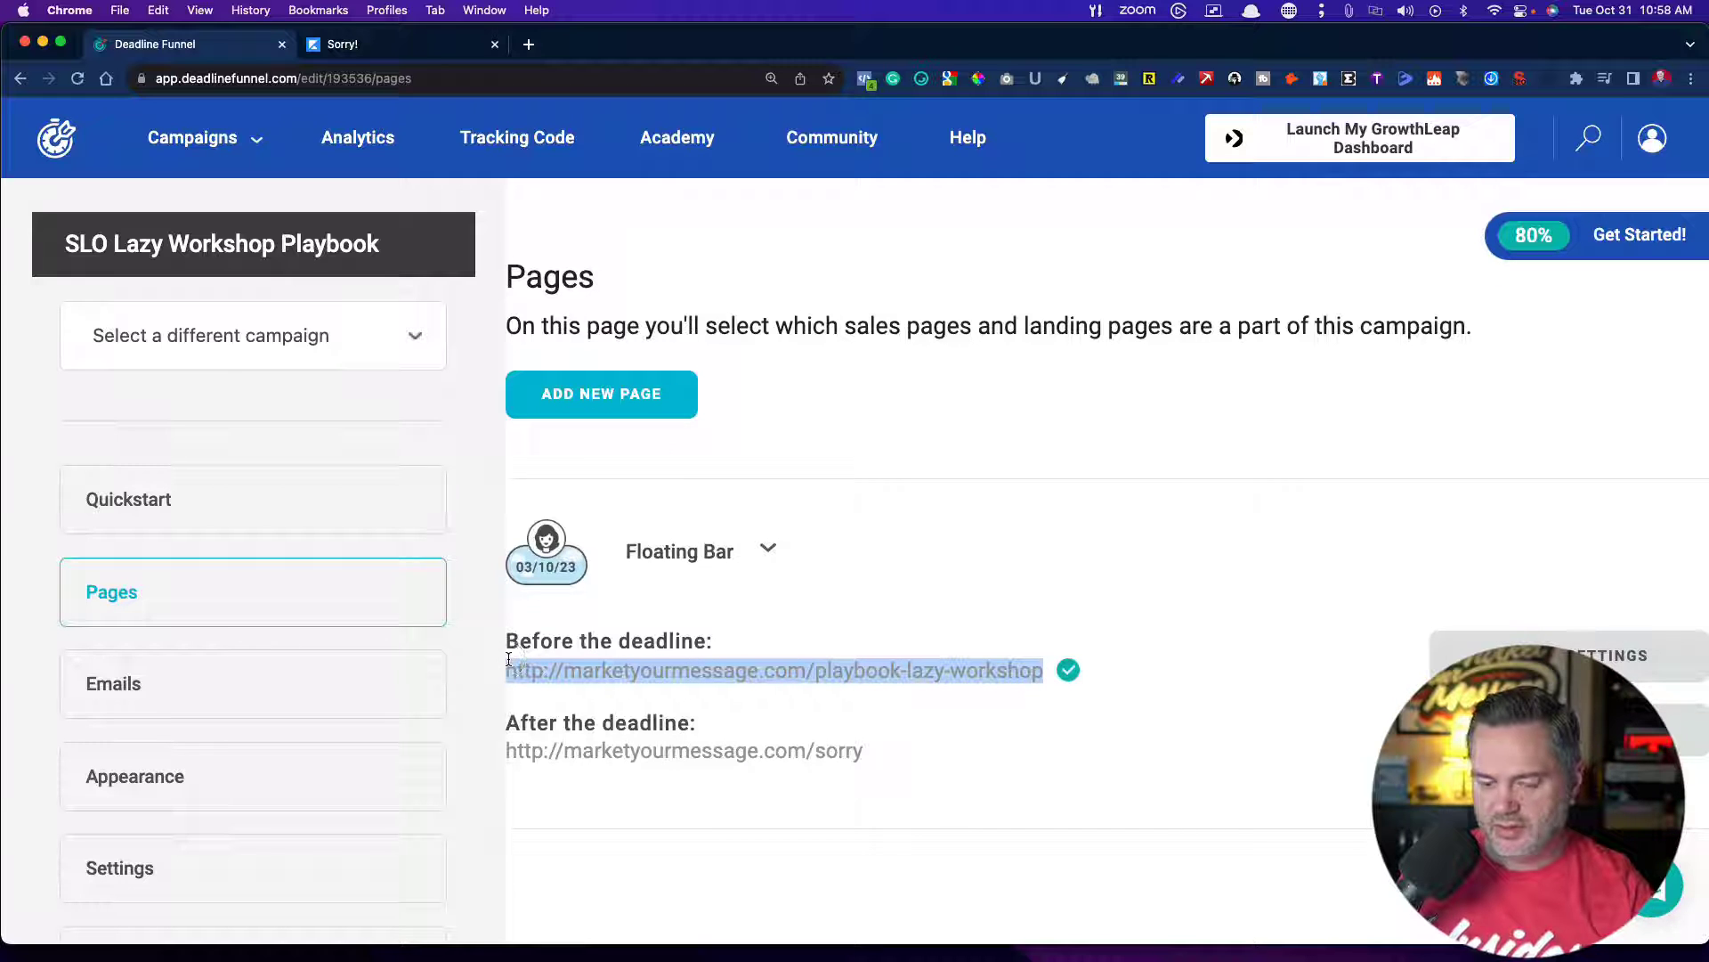
pyautogui.click(529, 45)
pyautogui.press('super+v')
pyautogui.press('Return')
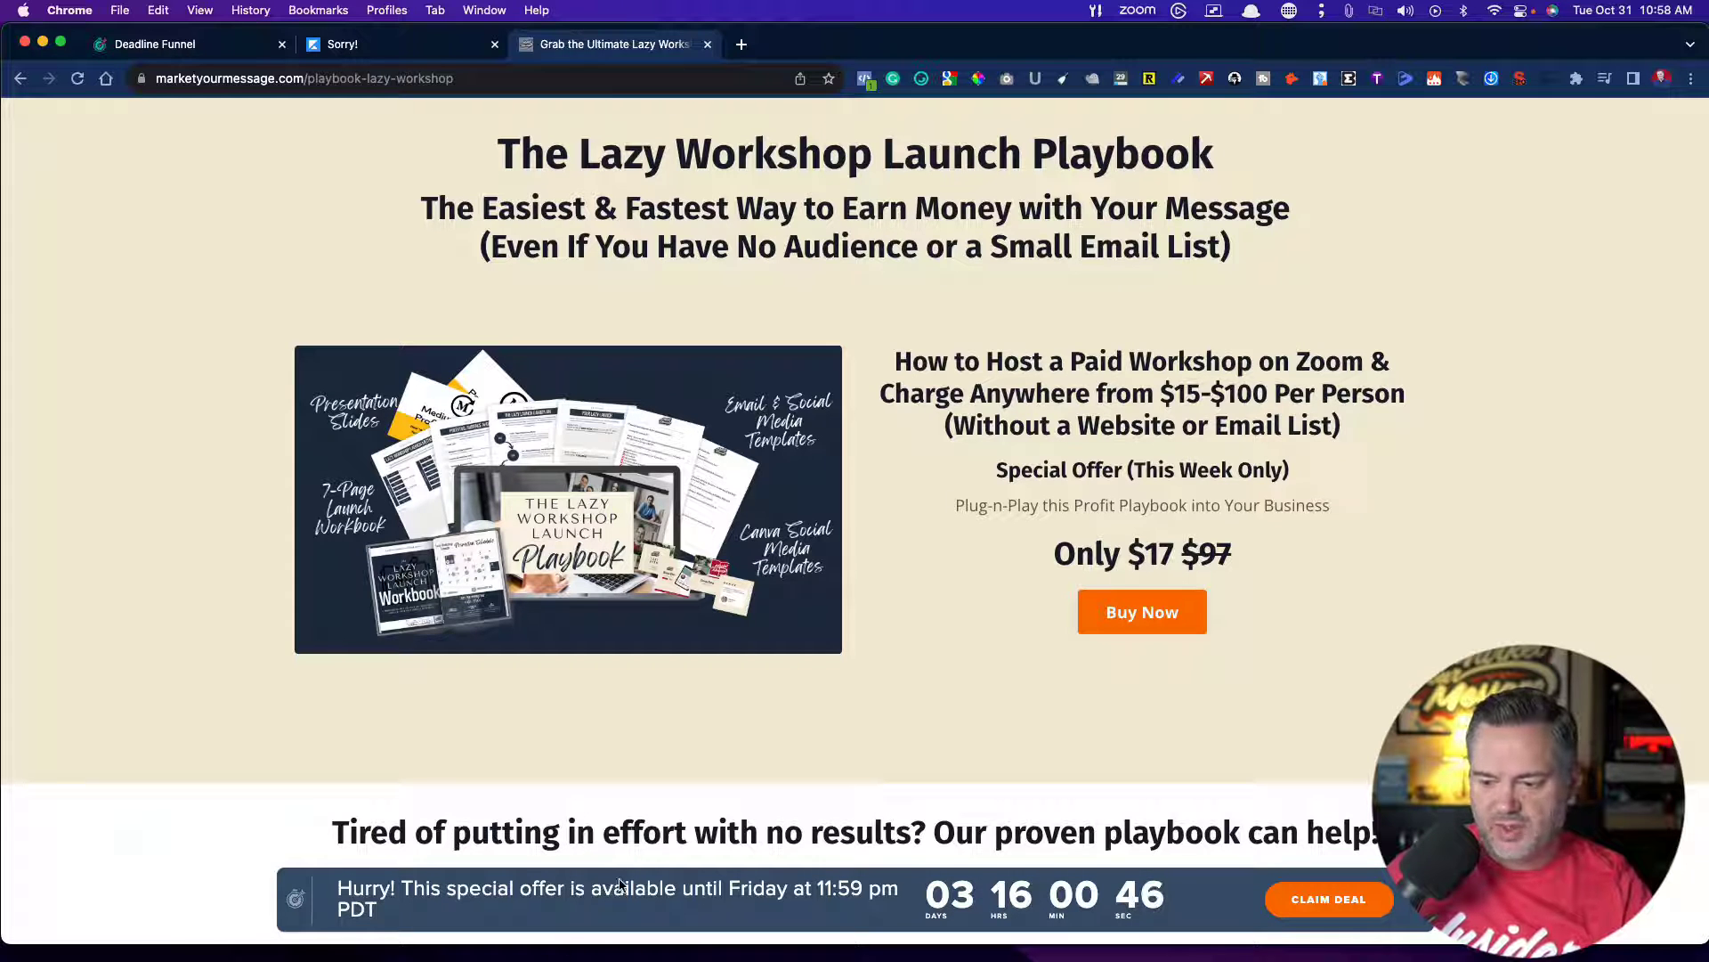
pyautogui.scroll(-1, 599, 842)
pyautogui.scroll(-5, 599, 841)
pyautogui.scroll(4, 599, 841)
pyautogui.scroll(-9, 600, 842)
pyautogui.scroll(-7, 599, 841)
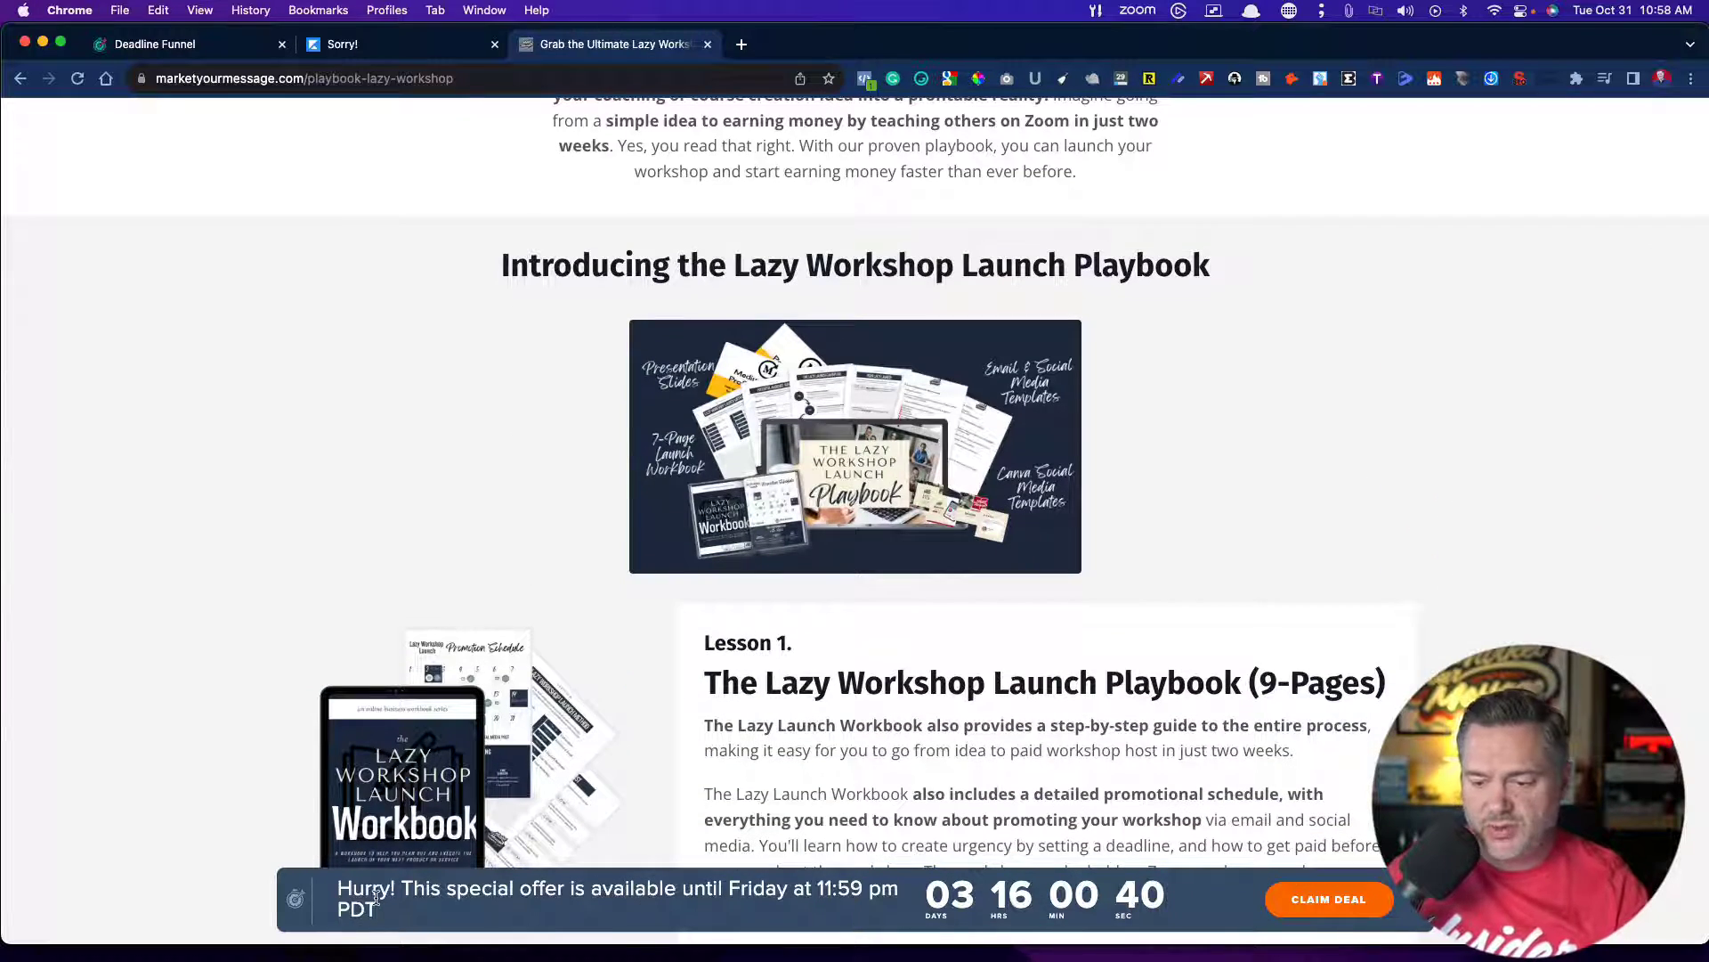
pyautogui.tripleClick(340, 889)
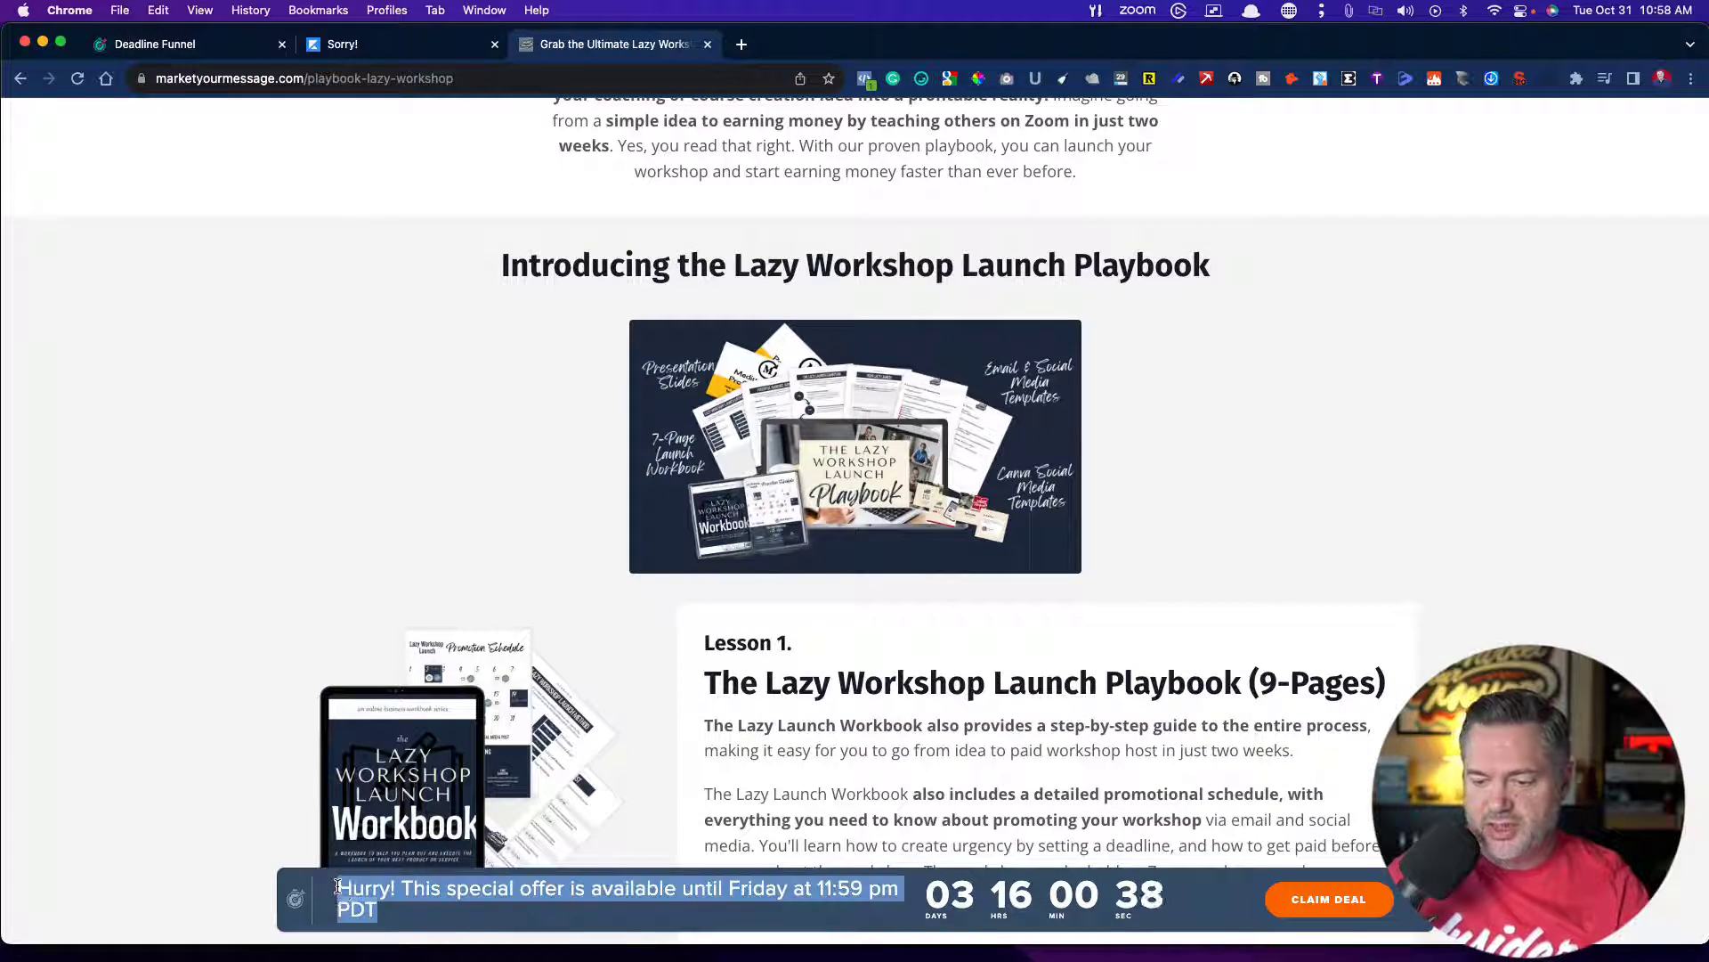
pyautogui.click(477, 908)
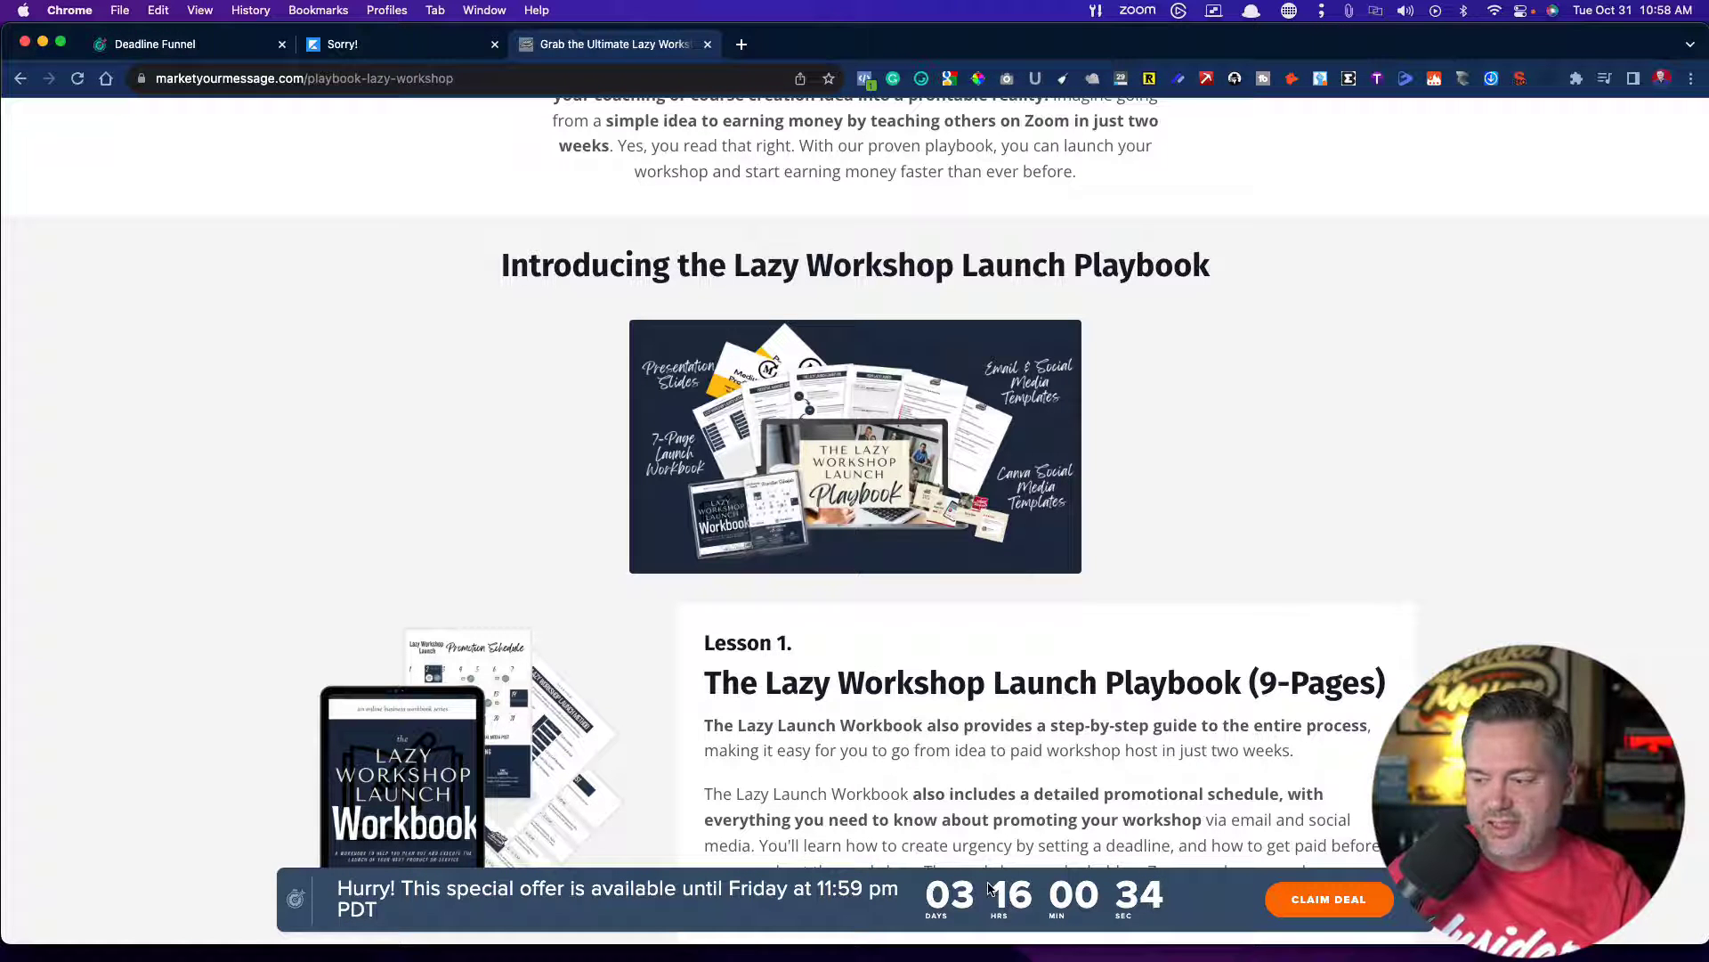
pyautogui.scroll(-15, 773, 755)
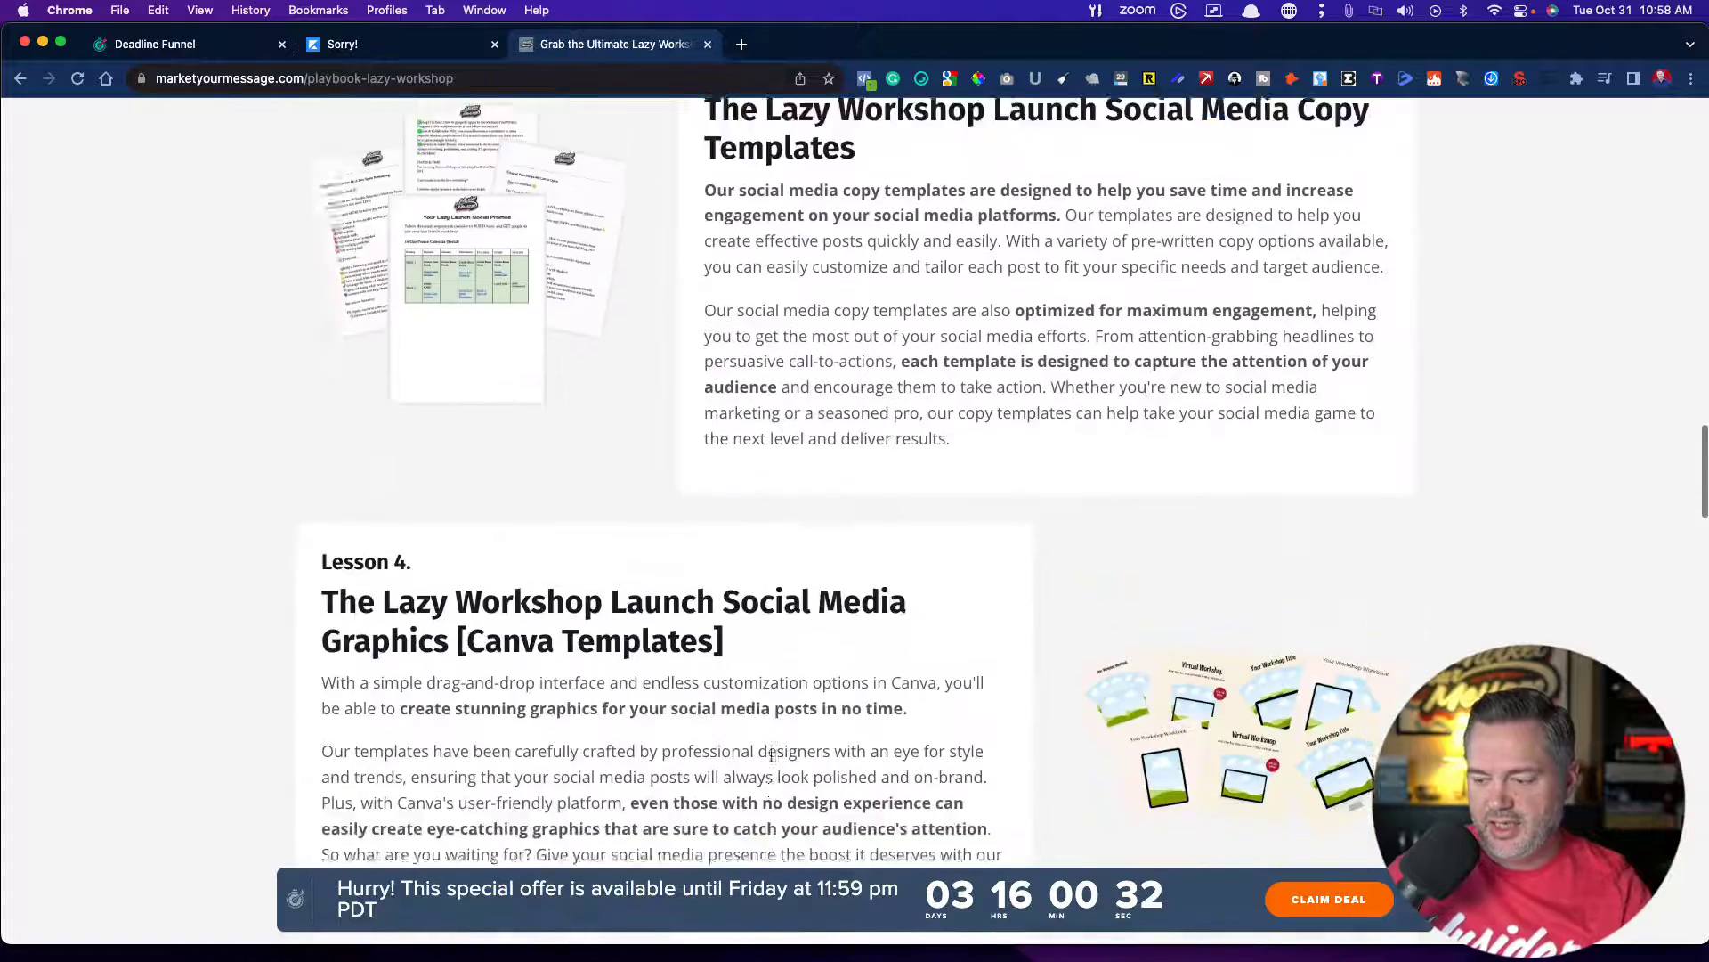
pyautogui.scroll(-10, 772, 755)
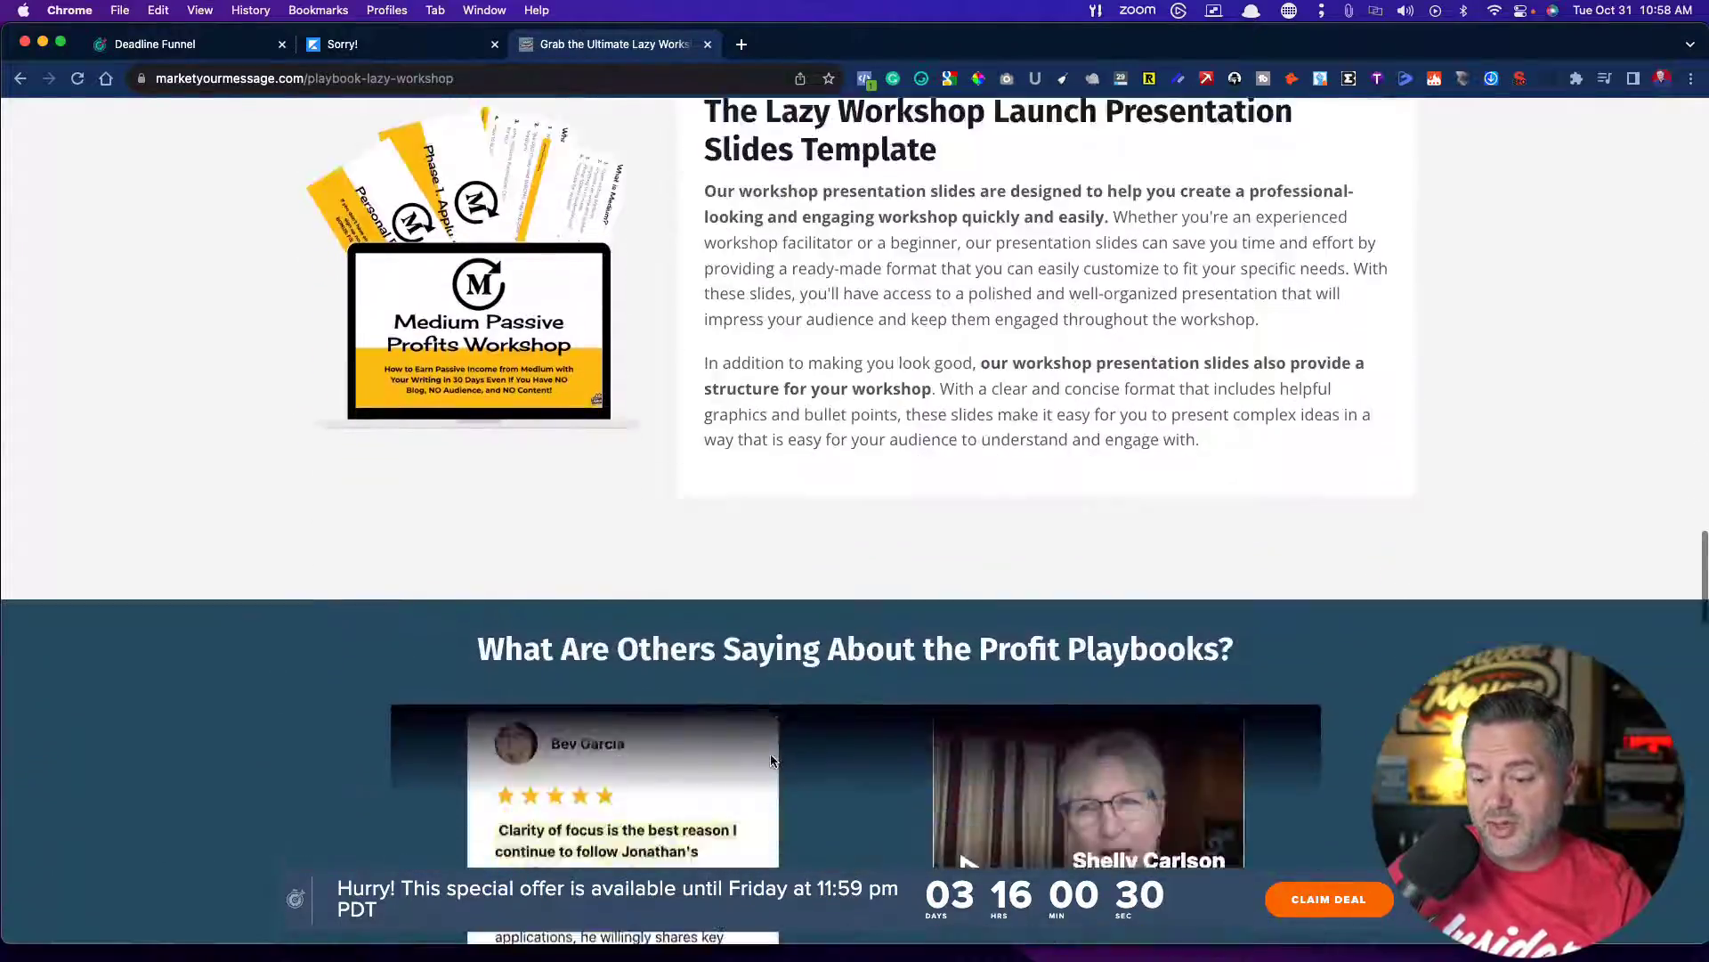
pyautogui.scroll(-9, 771, 759)
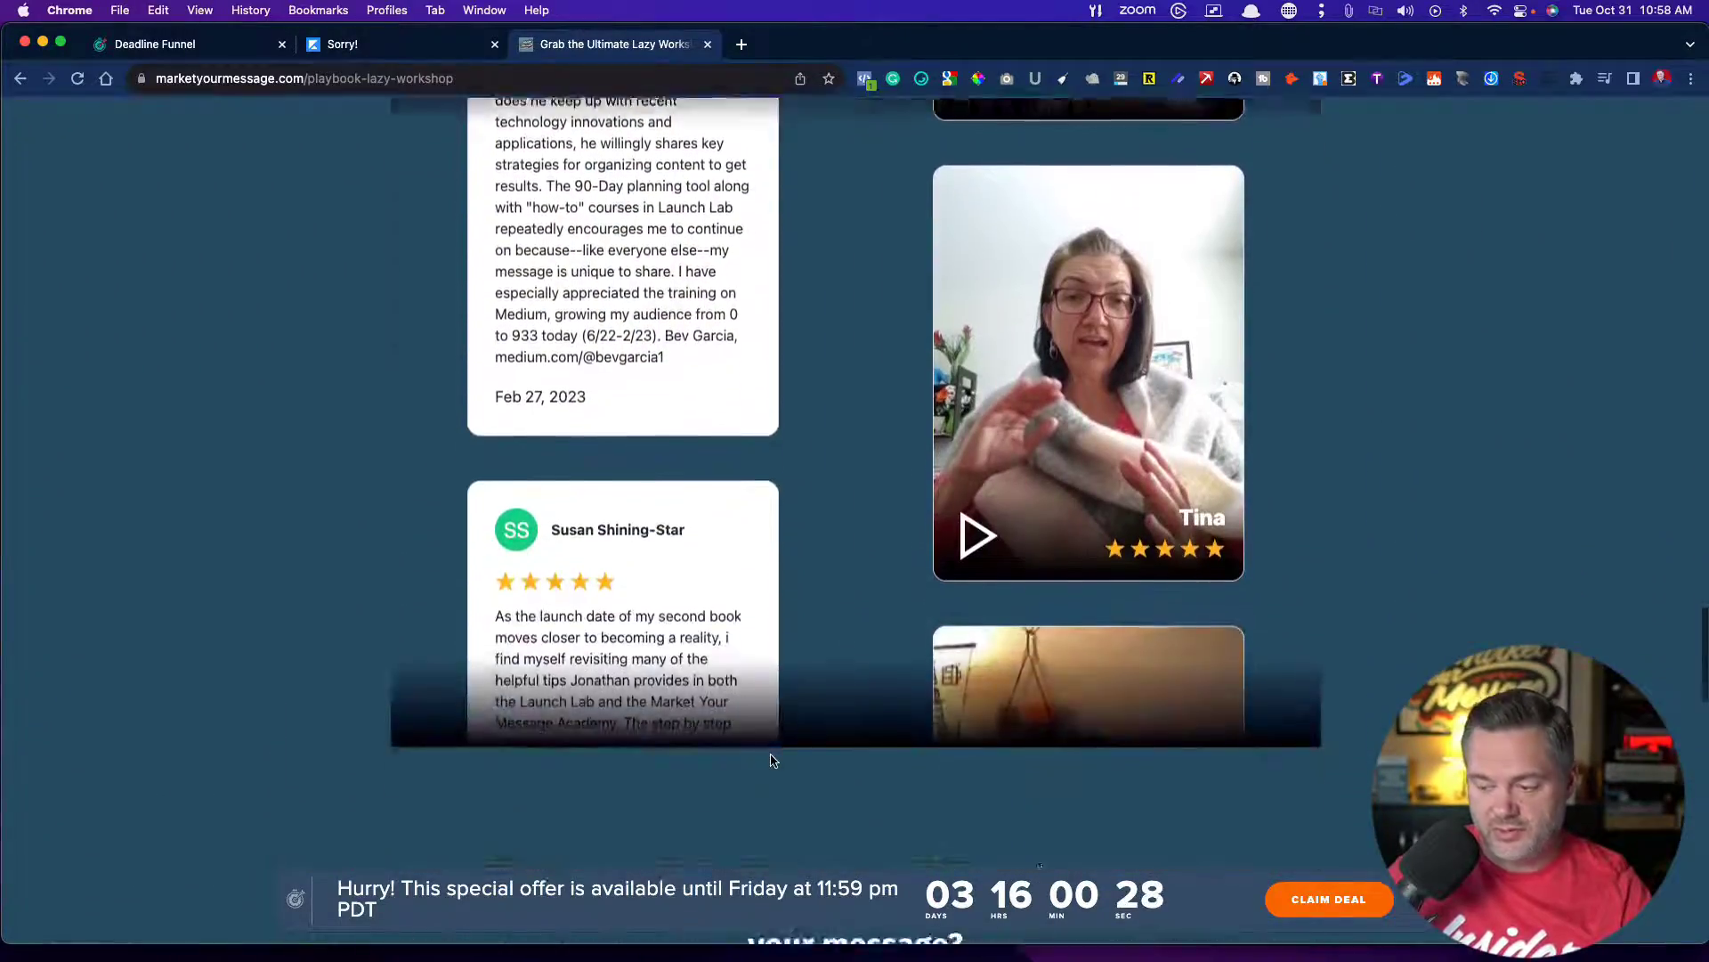
pyautogui.scroll(-10, 773, 760)
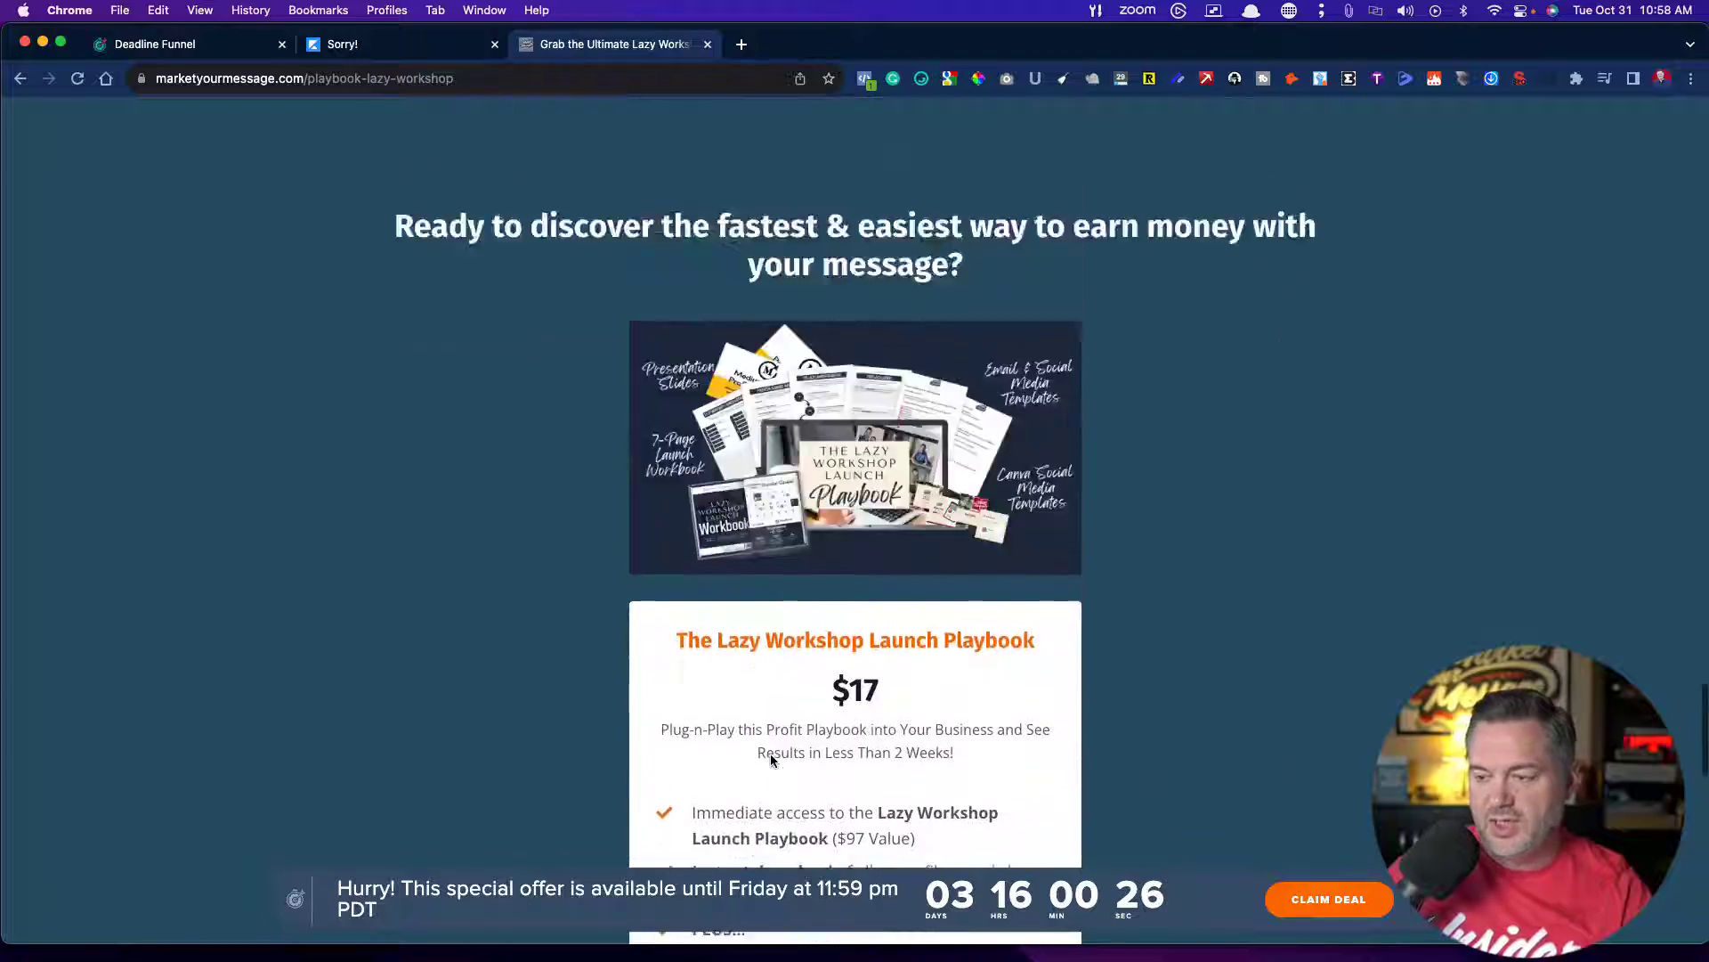
pyautogui.scroll(20, 771, 759)
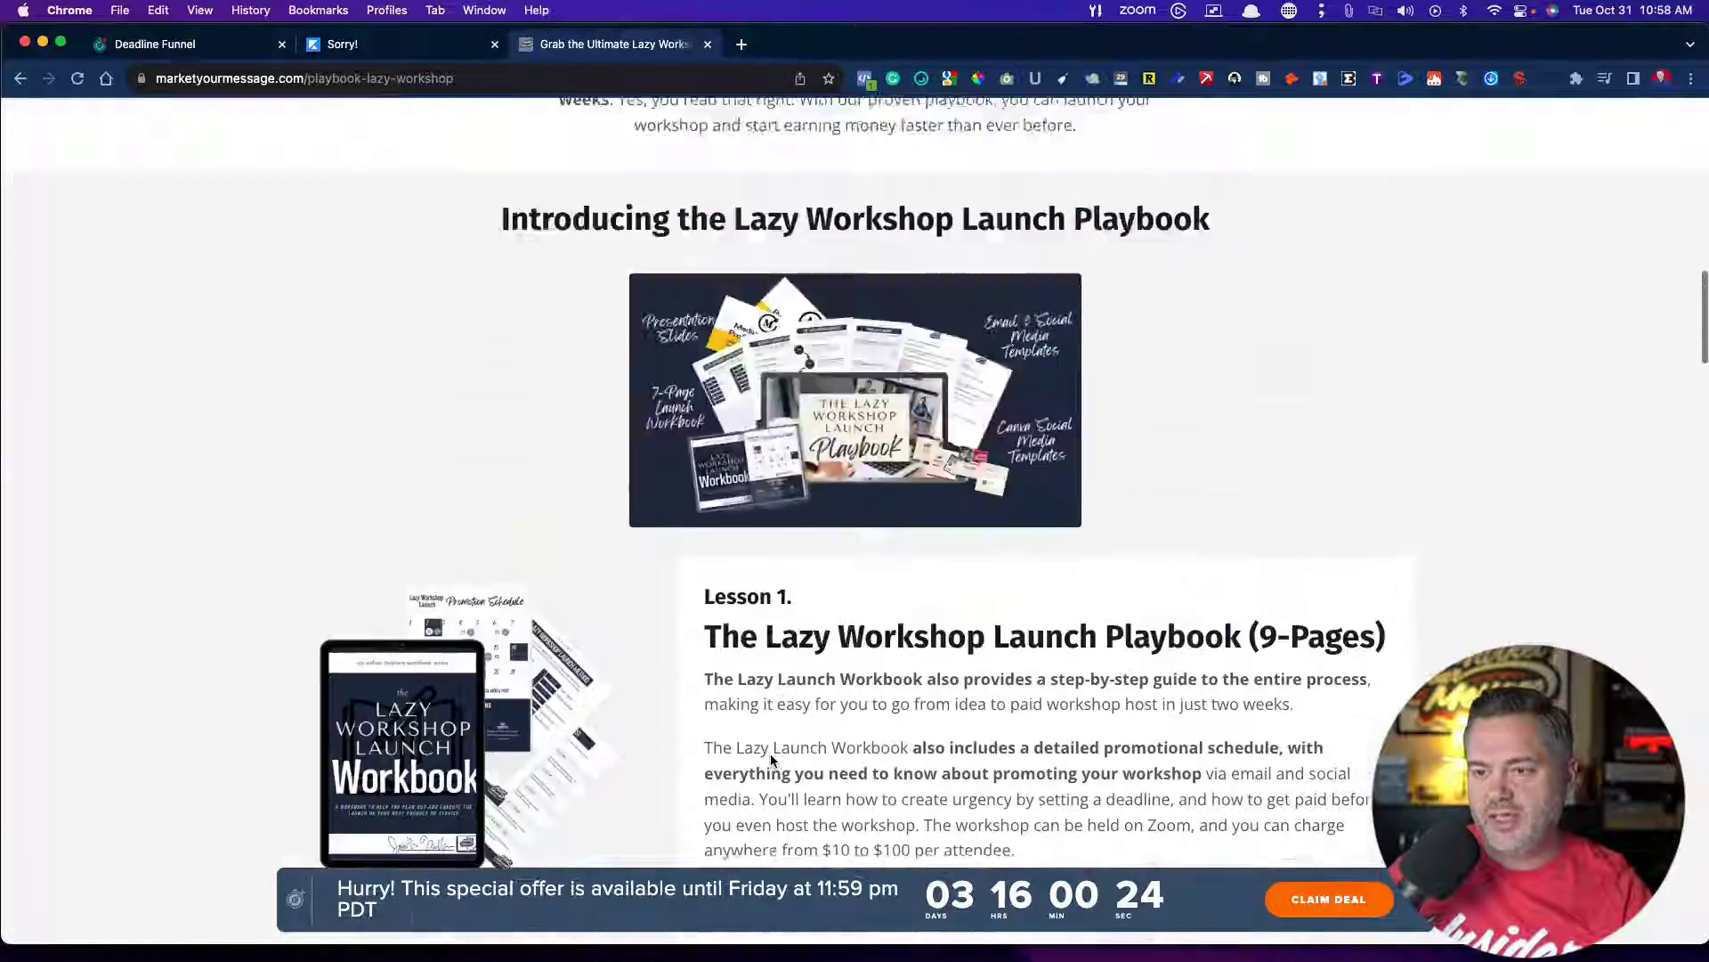
pyautogui.scroll(15, 771, 758)
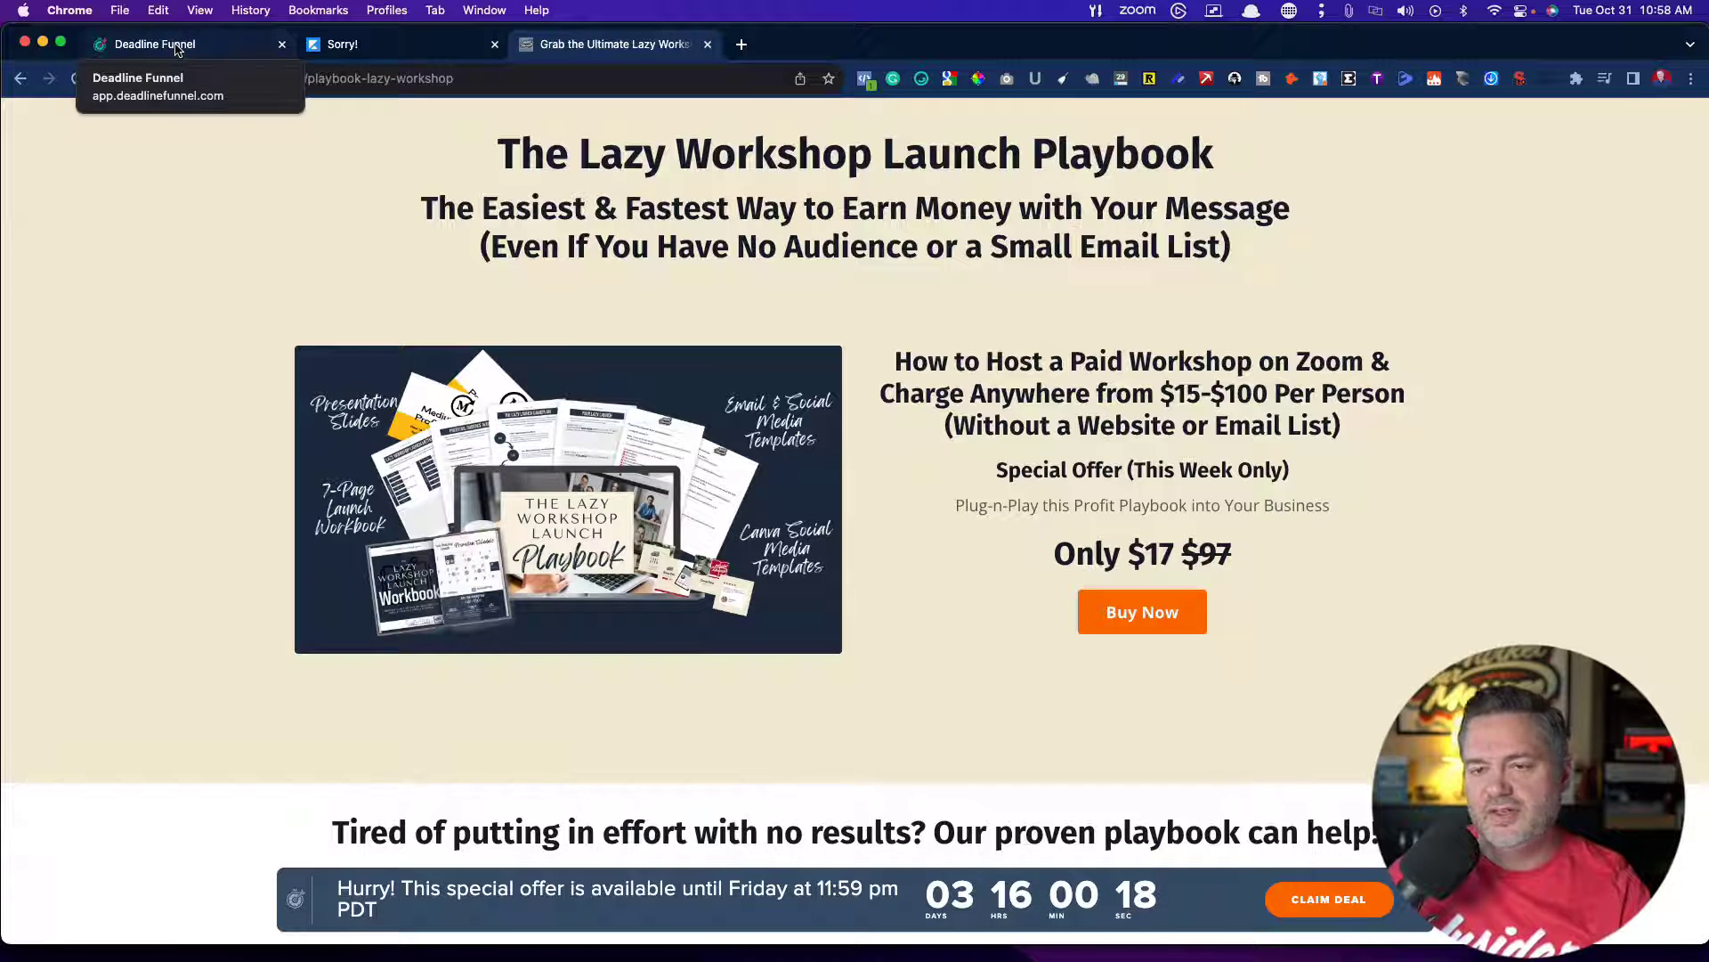
# Switch back to the Deadline Funnel tab showing the Floating Bar's before- and after-deadline URLs
pyautogui.click(177, 50)
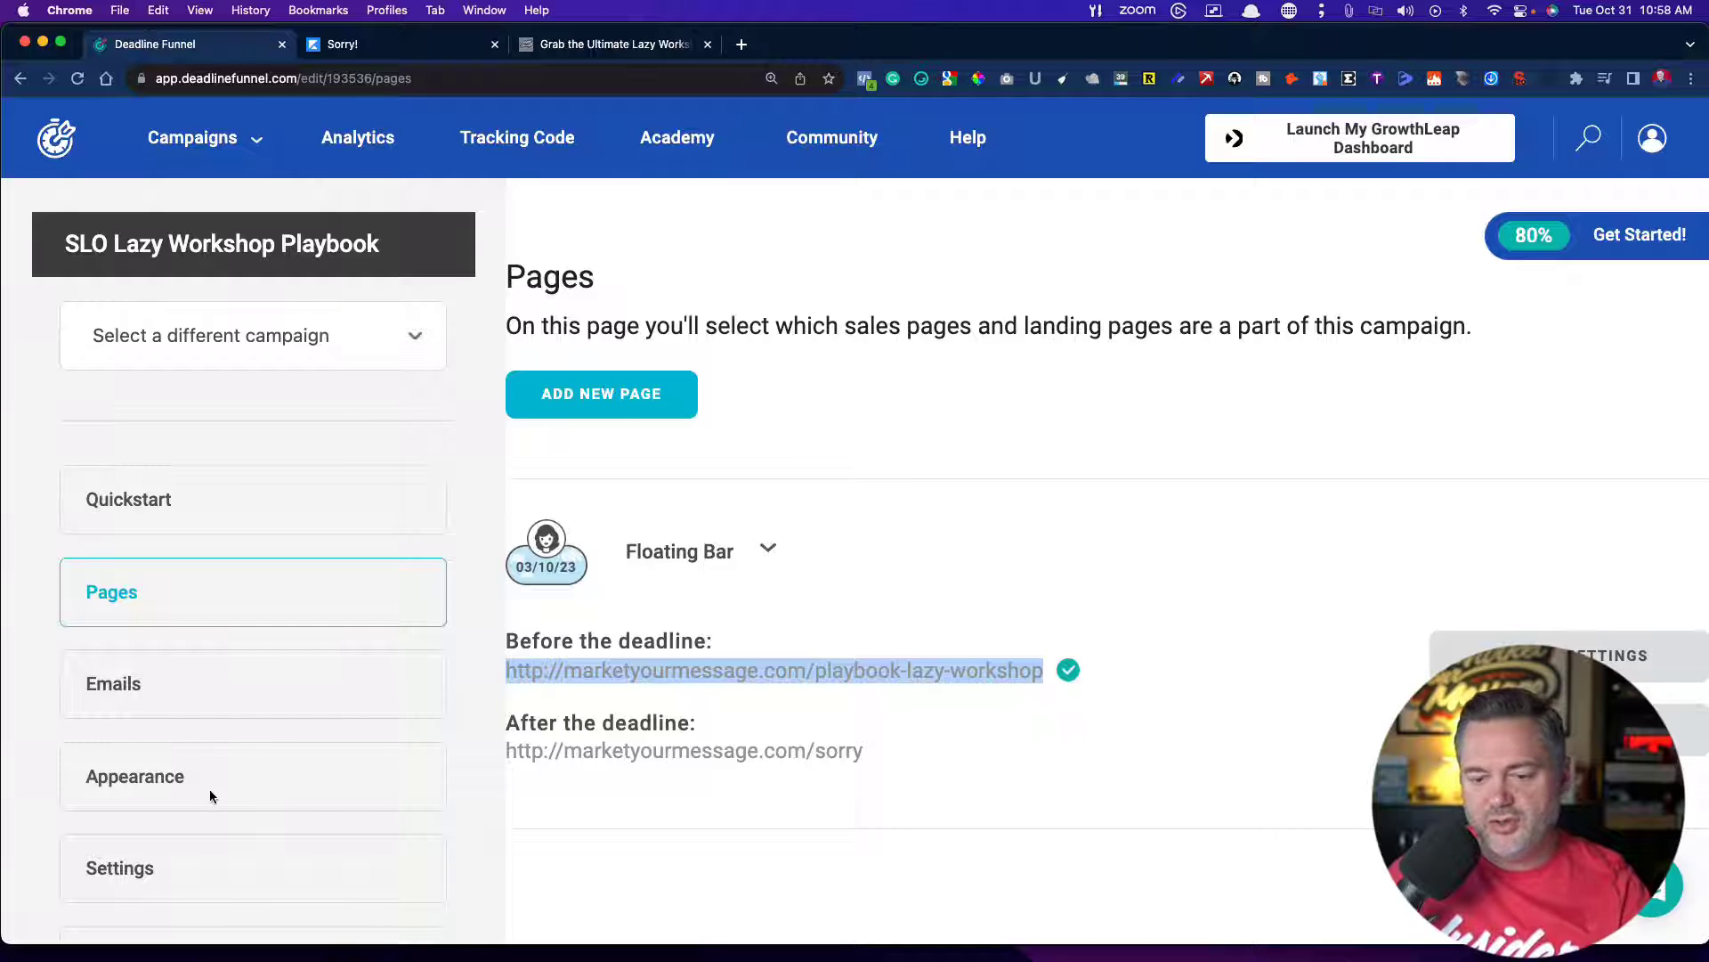
pyautogui.scroll(-3, 203, 737)
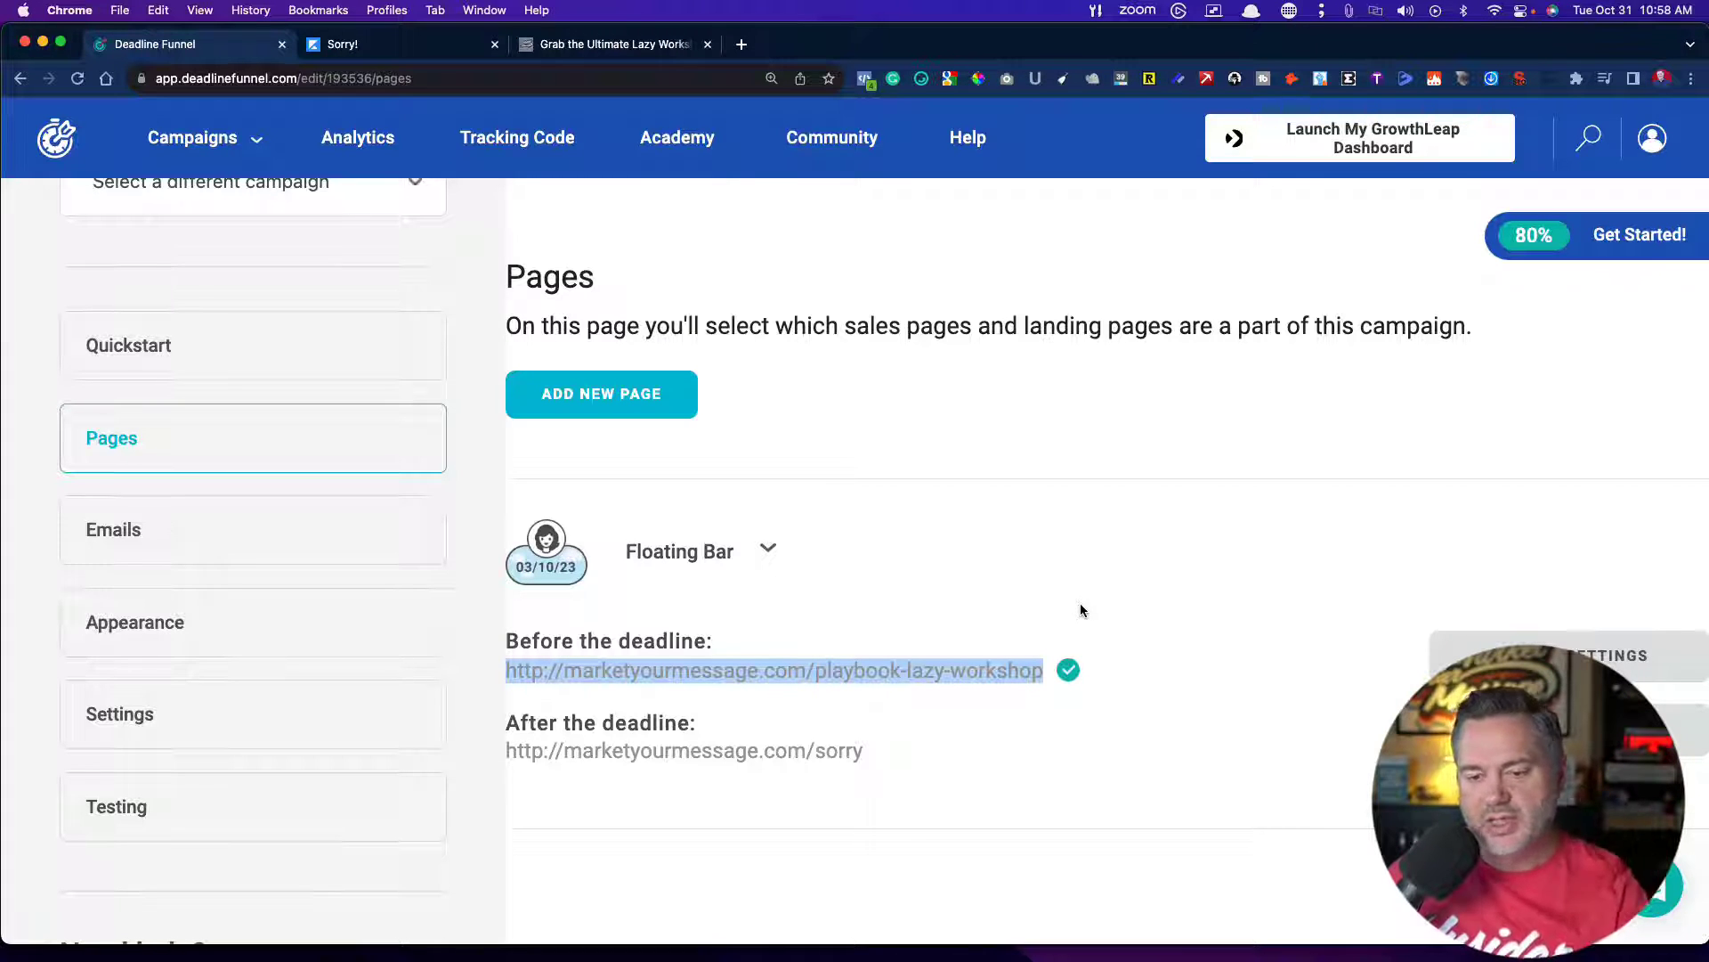
# Open the campaign's Emails section and select the Email Timer HTML code
pyautogui.click(95, 532)
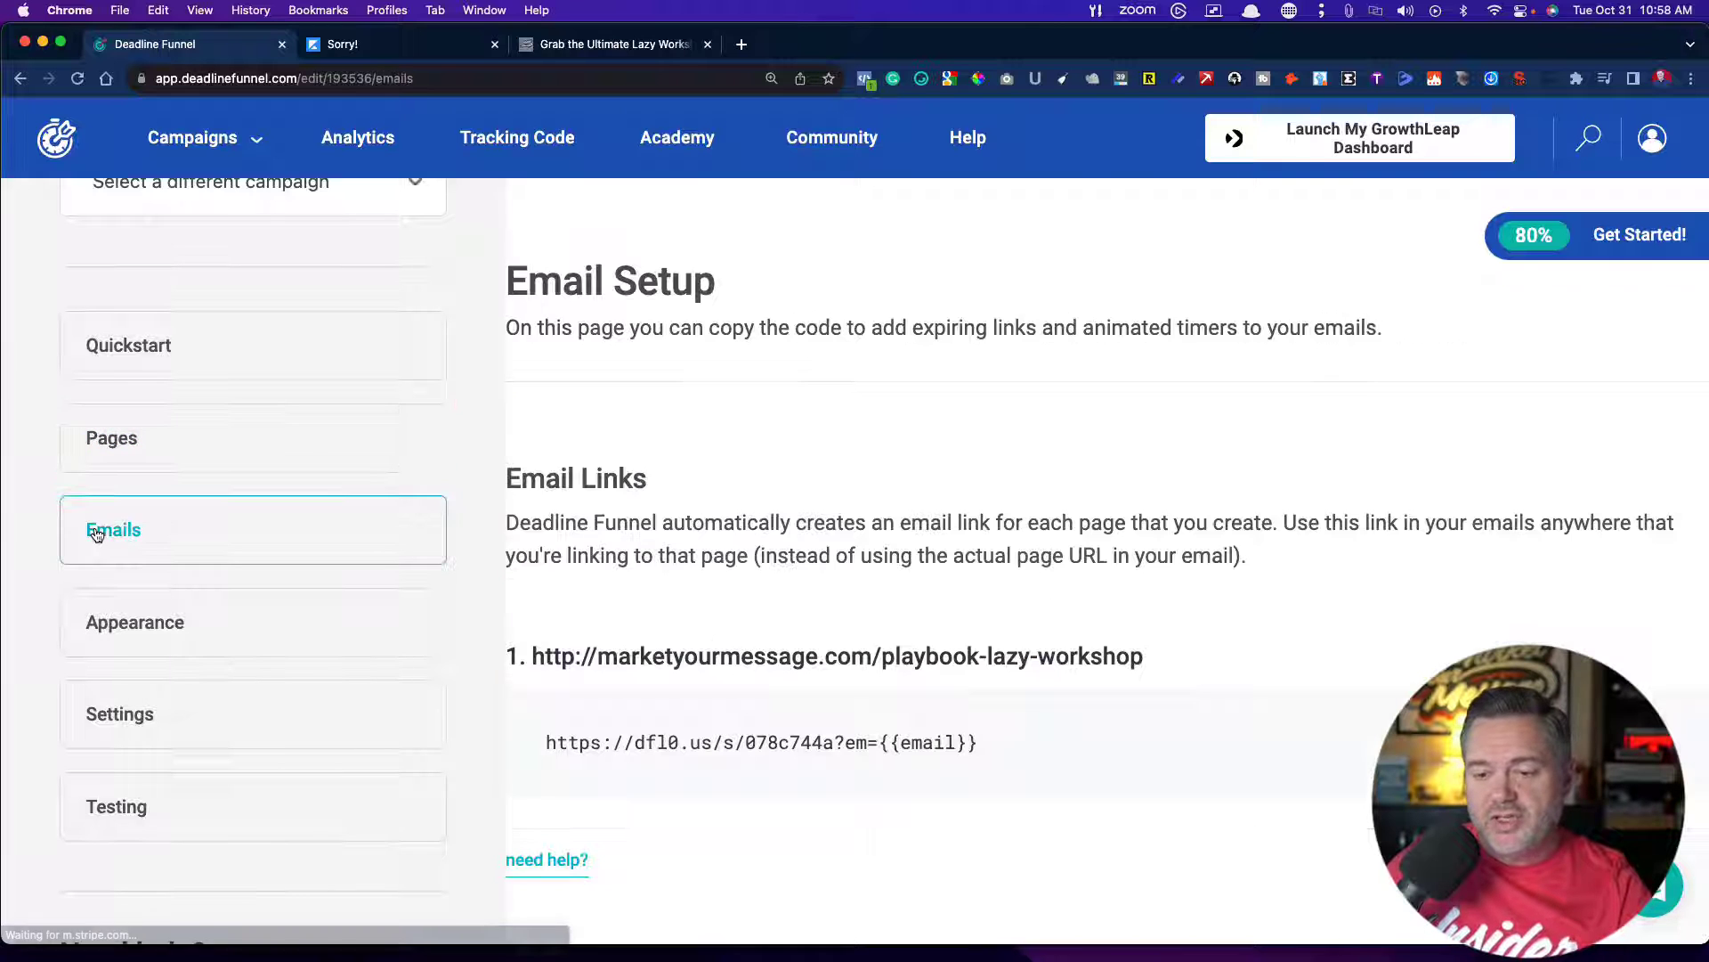
pyautogui.scroll(-6, 847, 505)
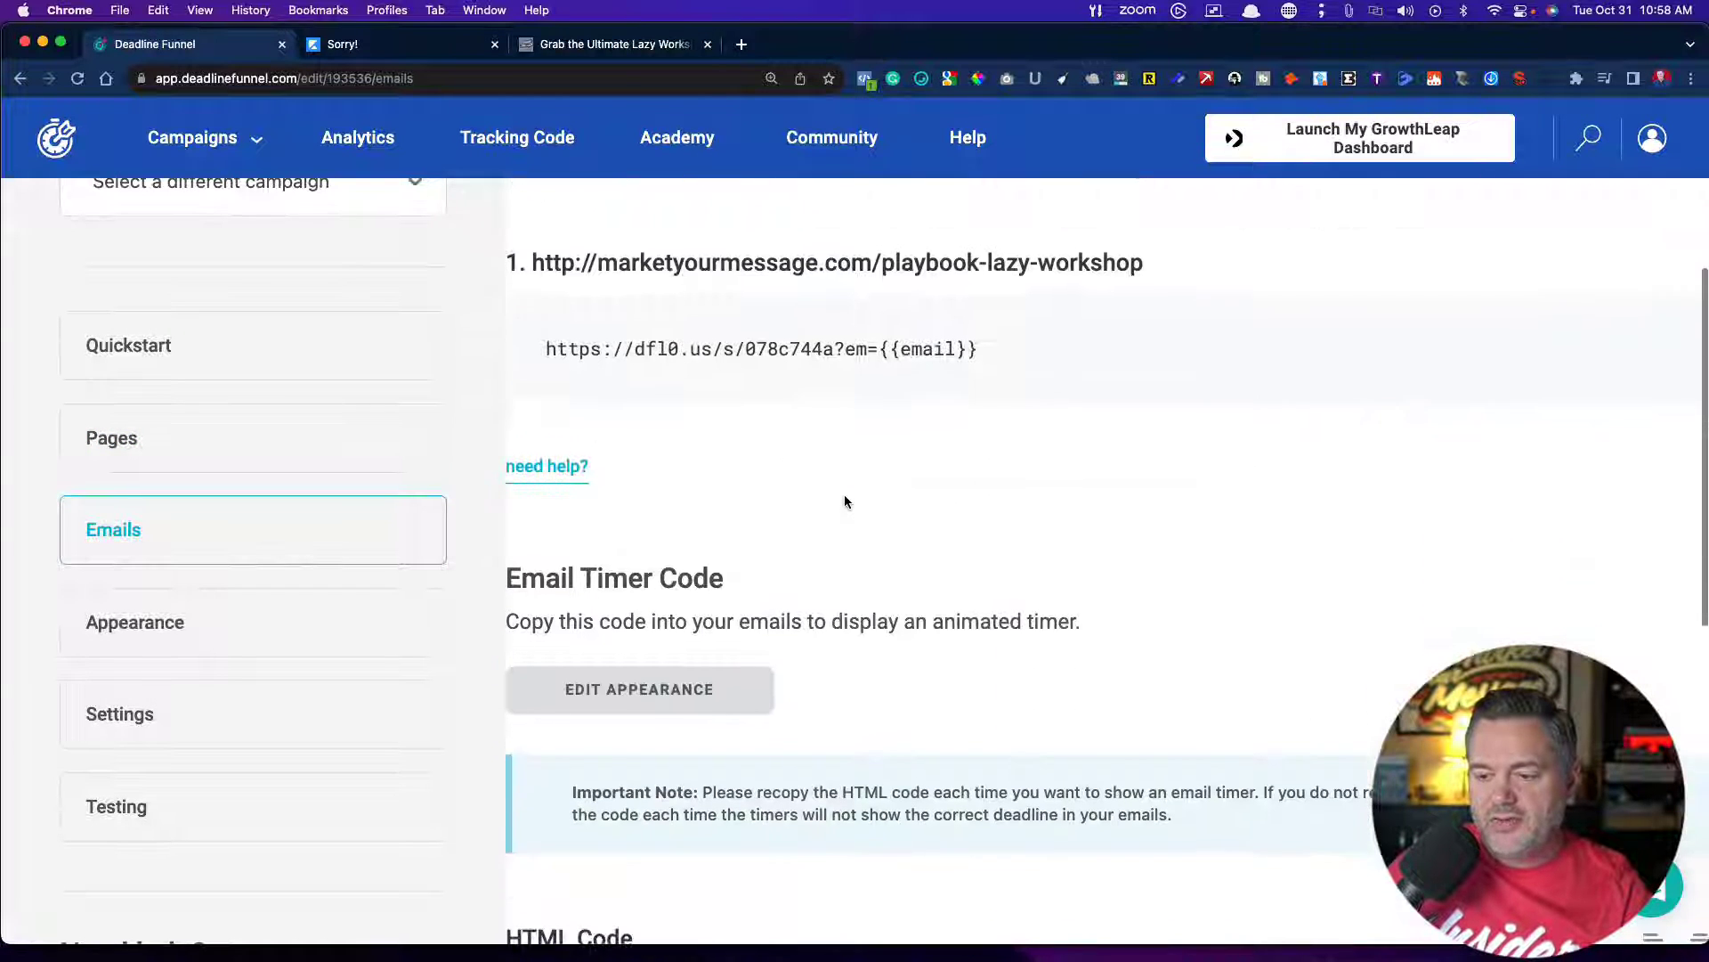
pyautogui.scroll(-2, 846, 501)
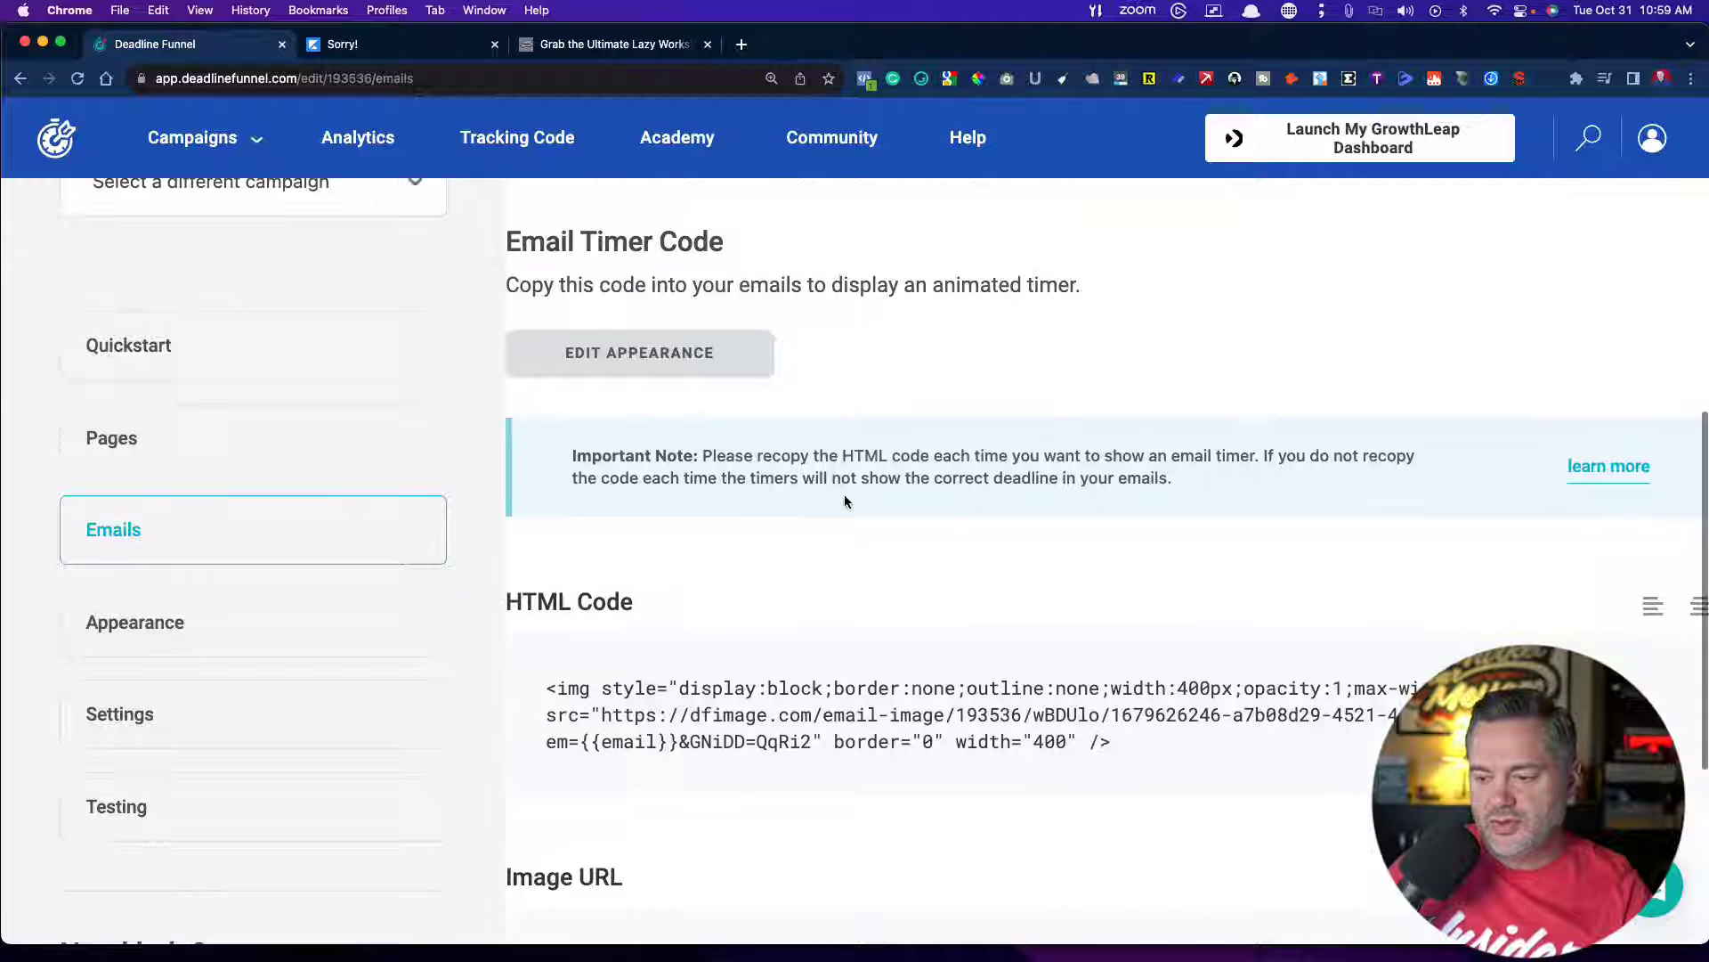
pyautogui.moveTo(1135, 755); pyautogui.dragTo(543, 683)
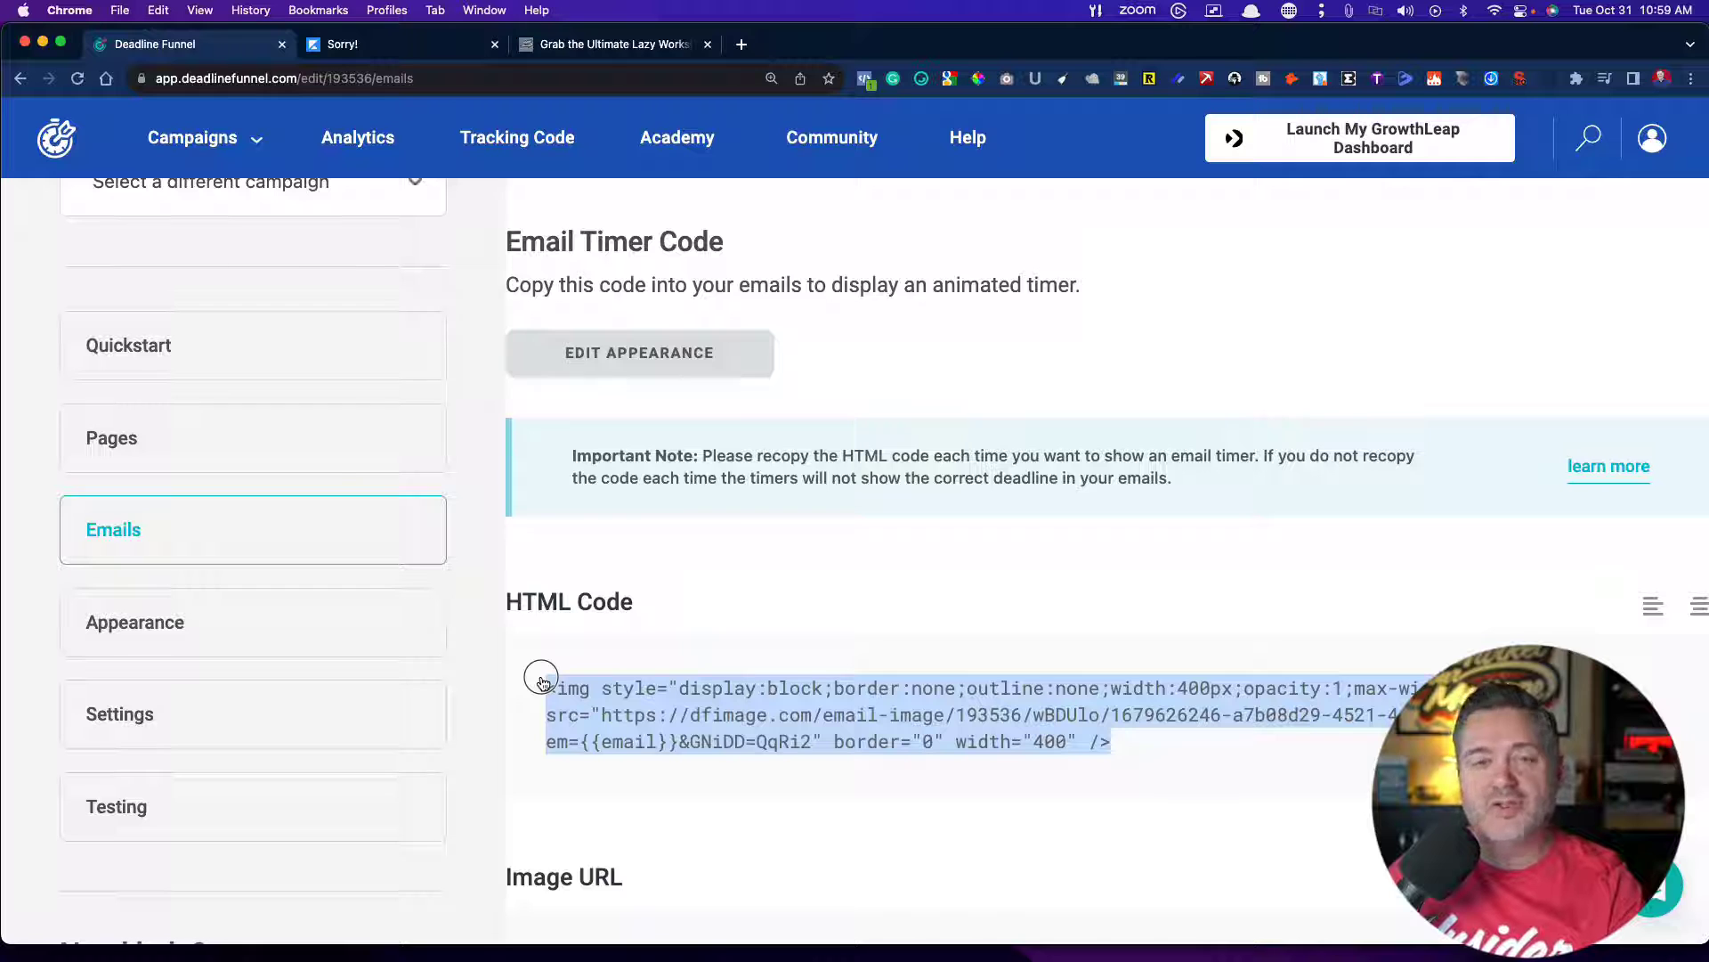
pyautogui.moveTo(543, 682); pyautogui.dragTo(686, 553)
pyautogui.click(686, 552)
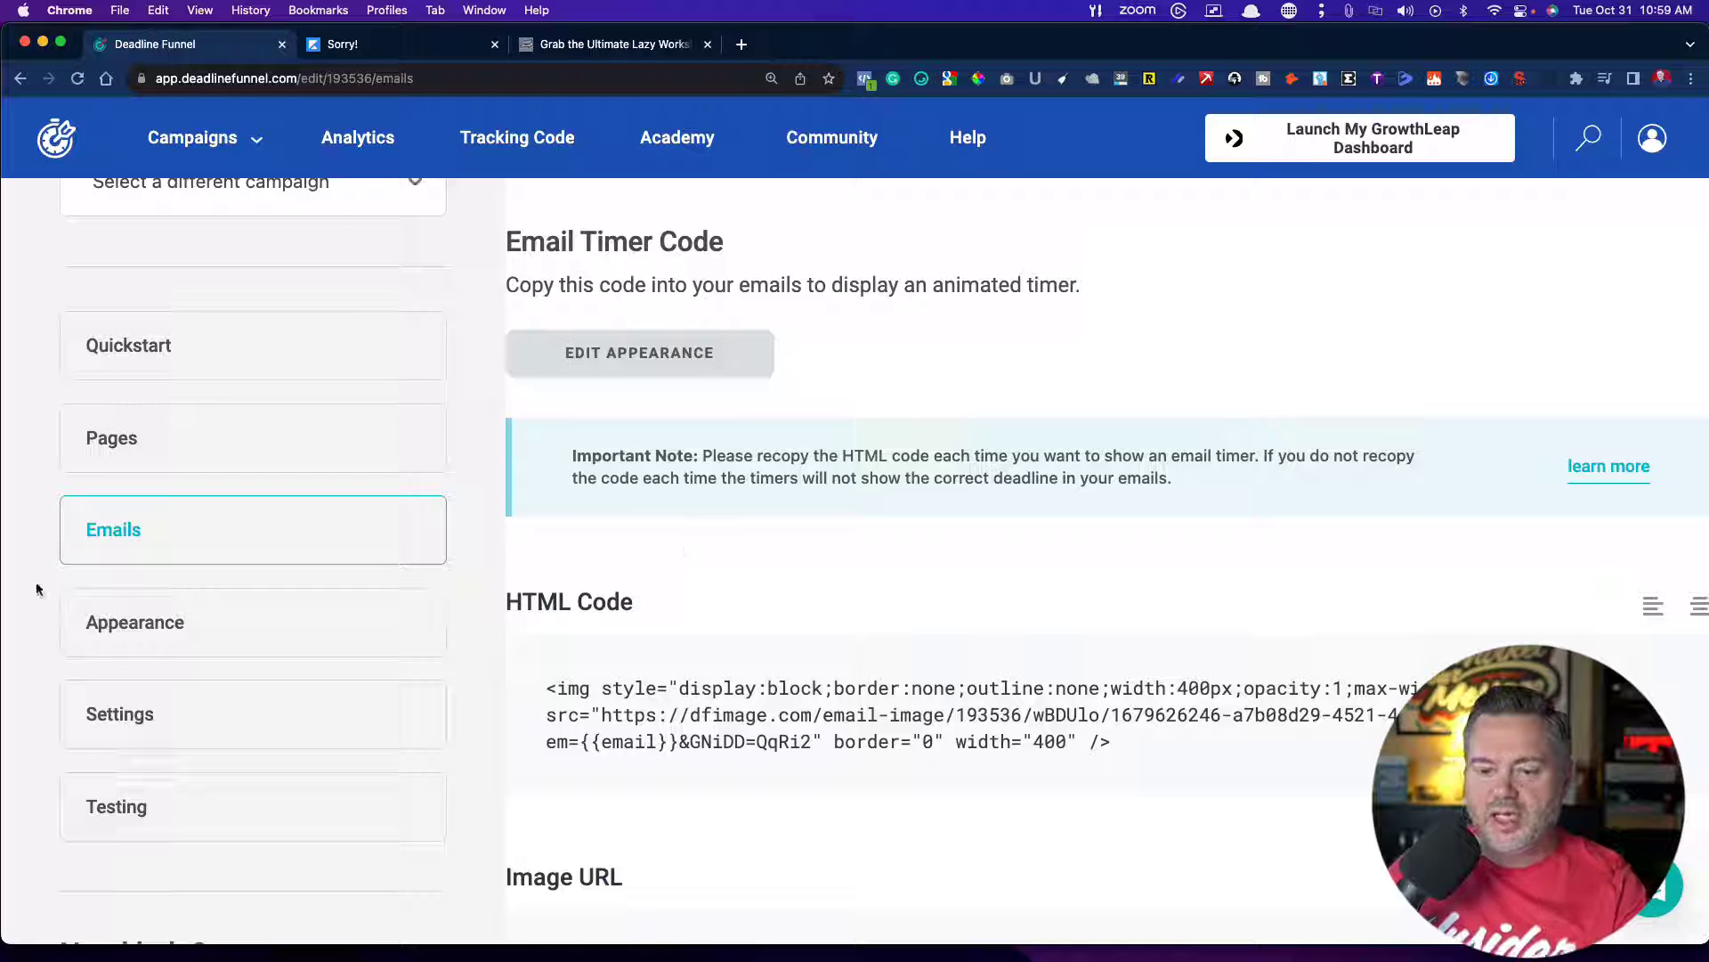
# Switch the Appearance editor to Email Timer, previewing the countdown inside a sample email
pyautogui.click(153, 624)
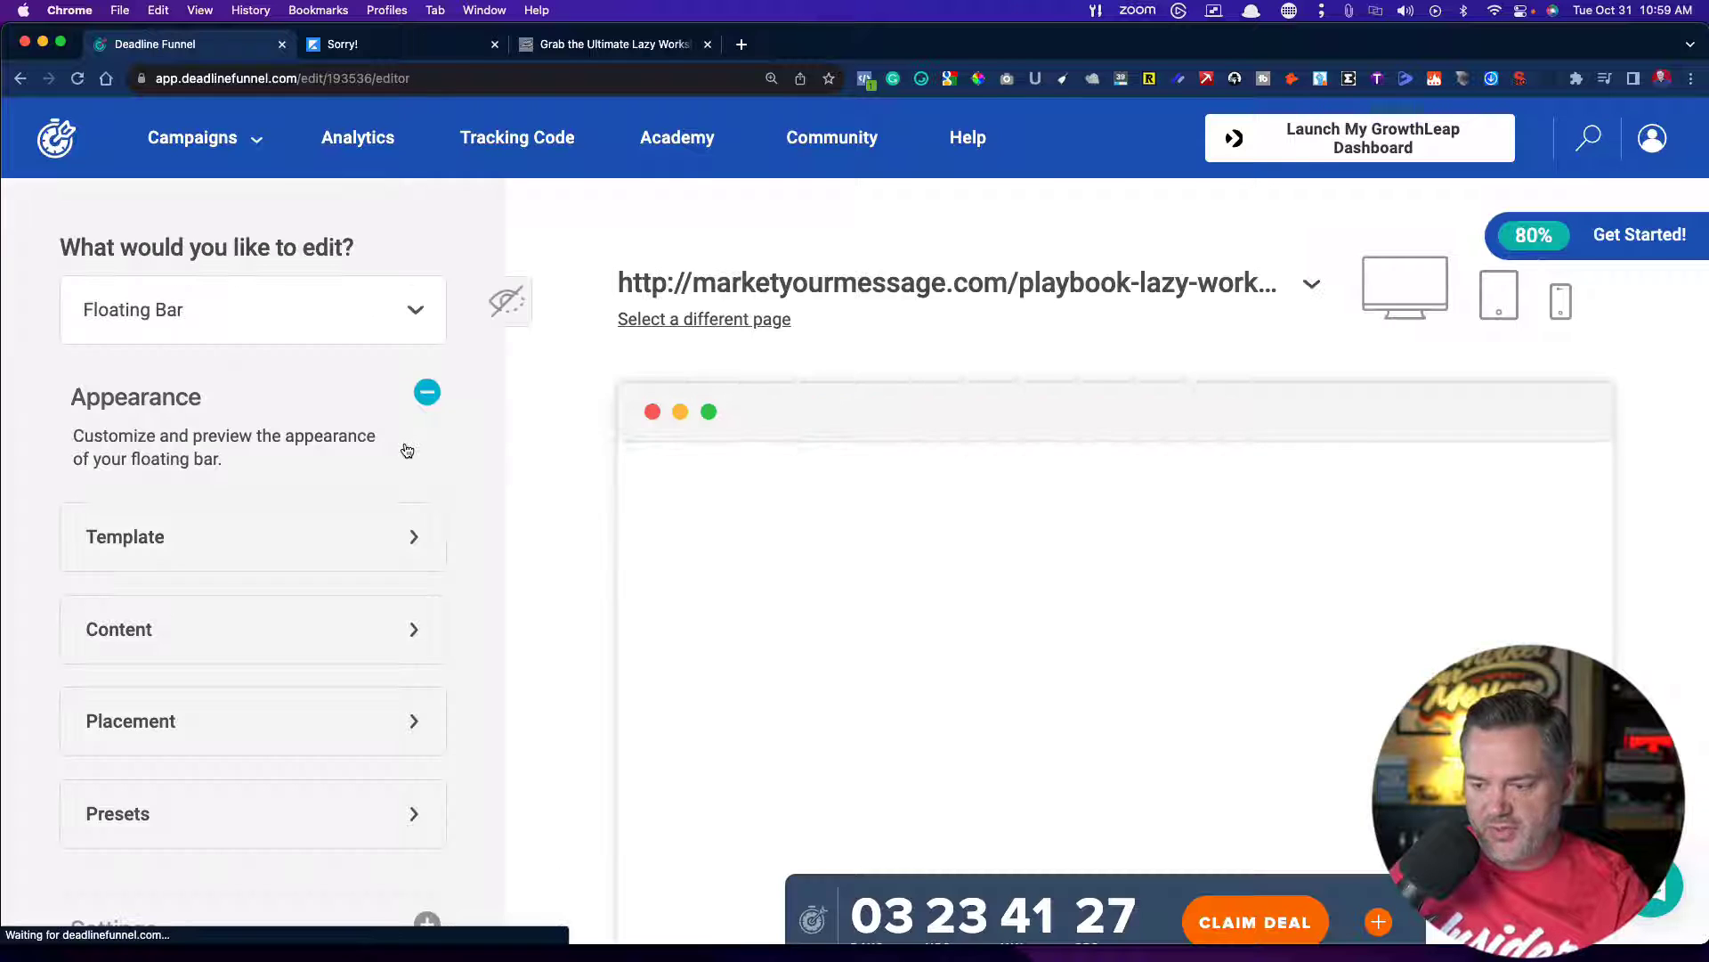
pyautogui.click(229, 328)
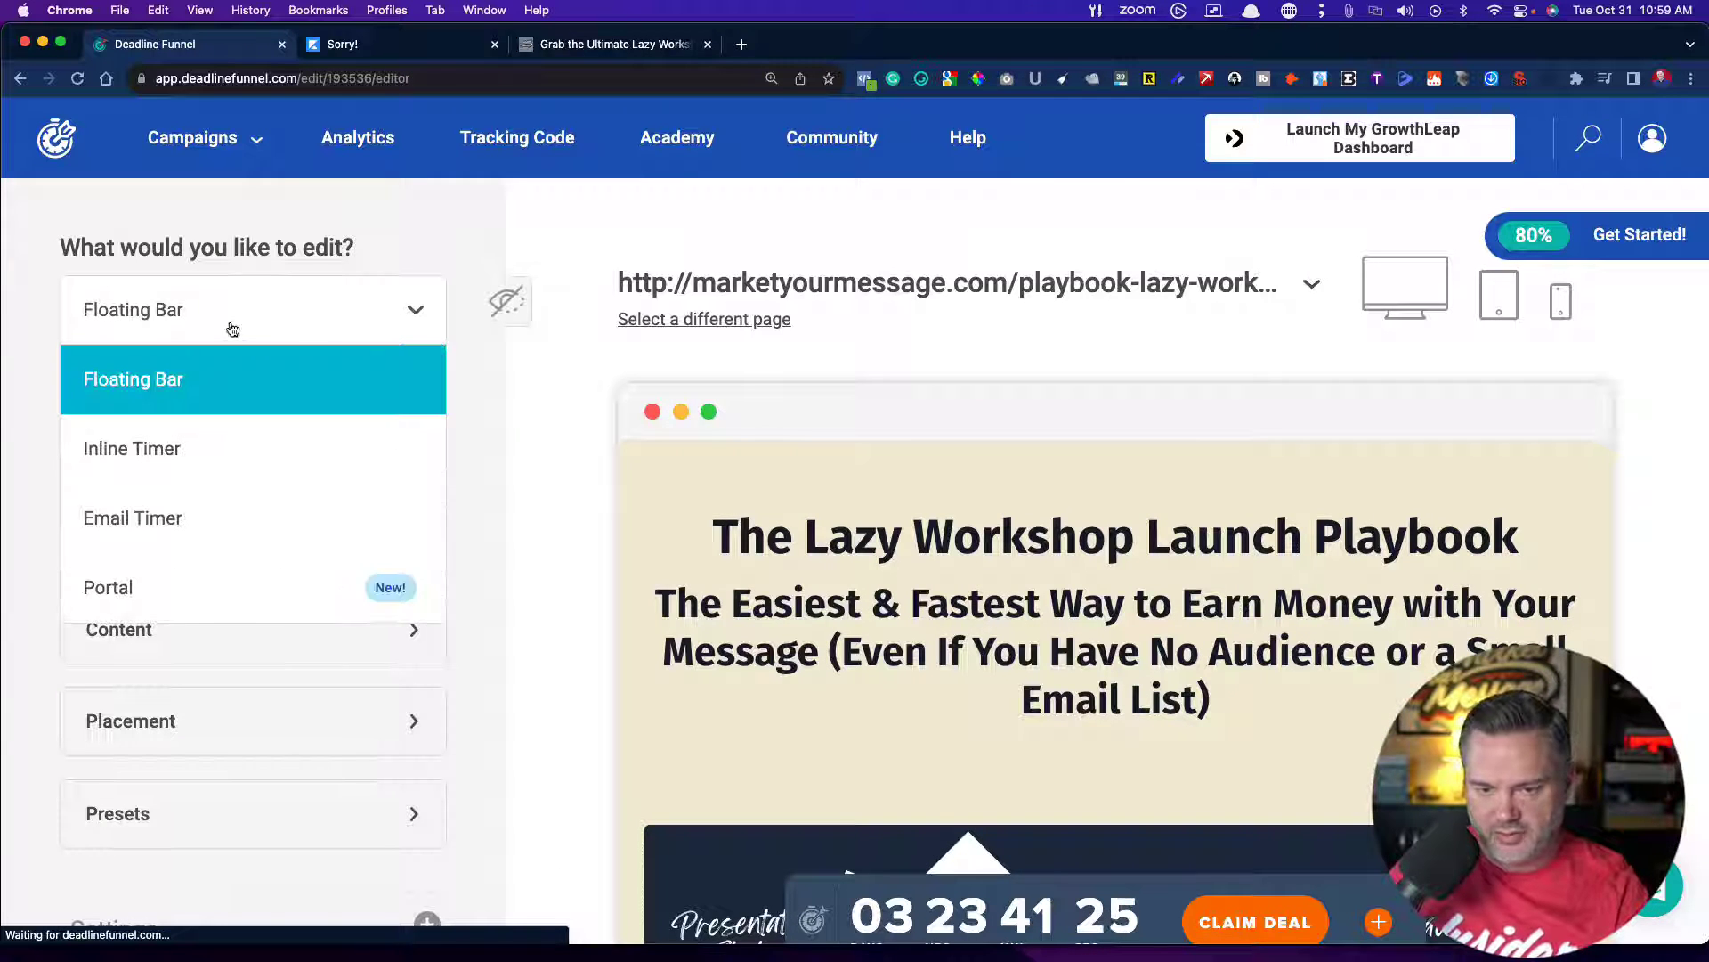
pyautogui.click(161, 521)
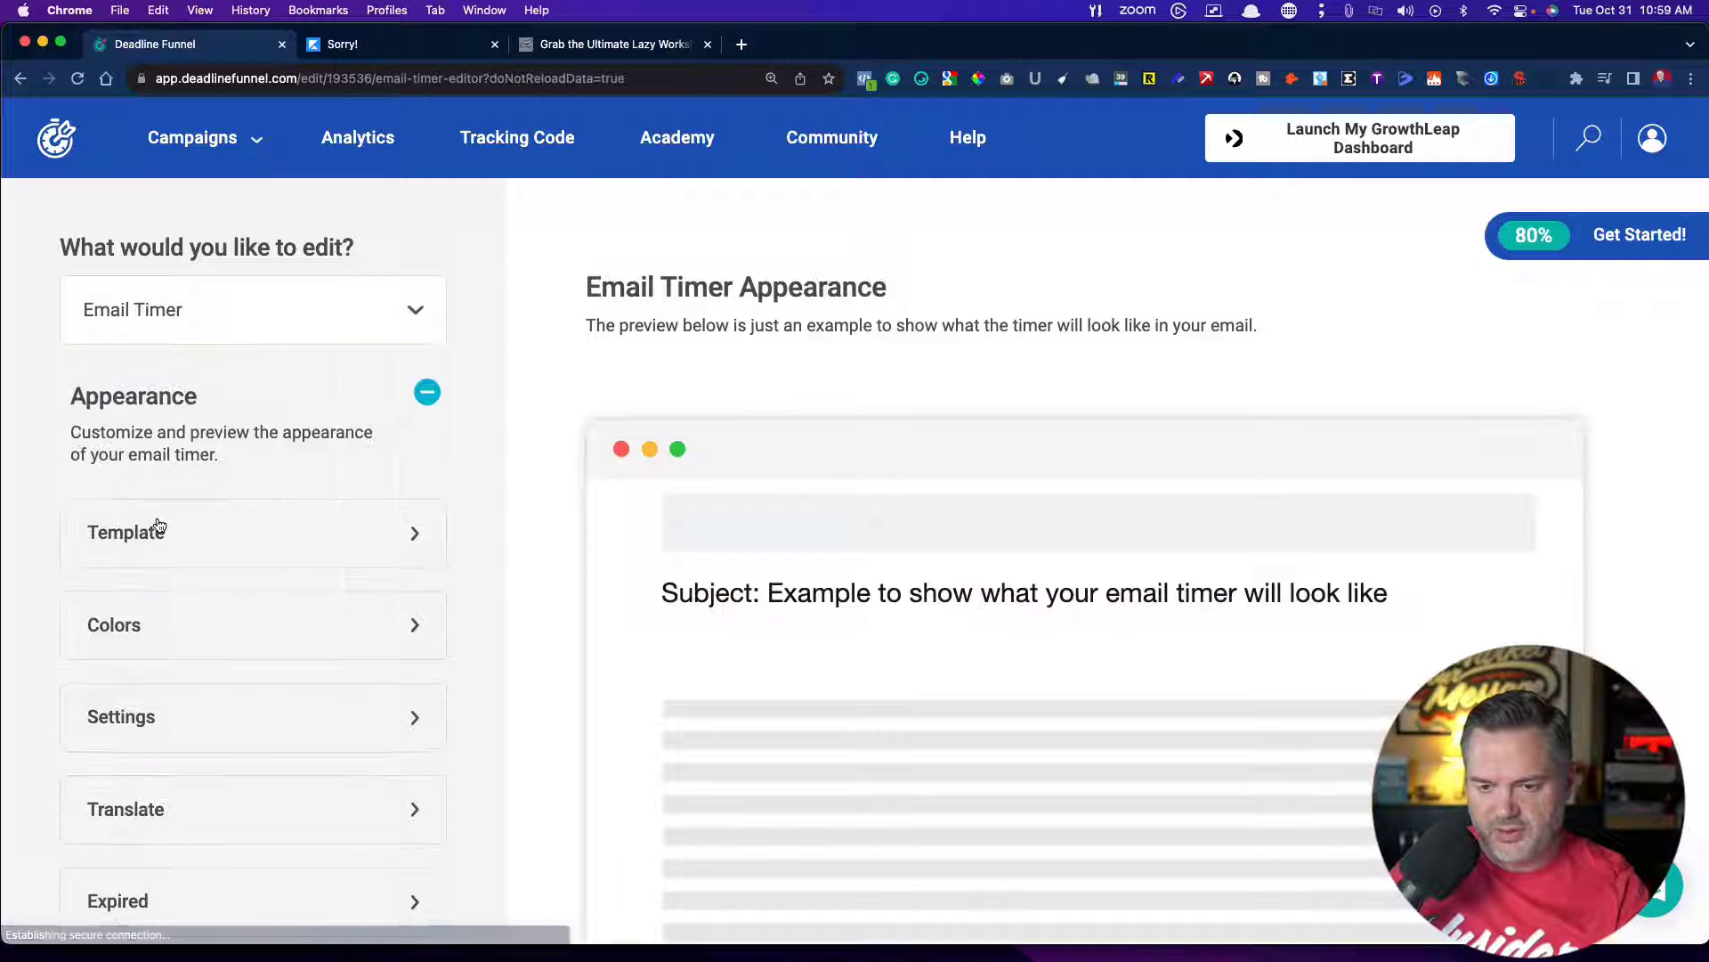
pyautogui.scroll(-5, 814, 545)
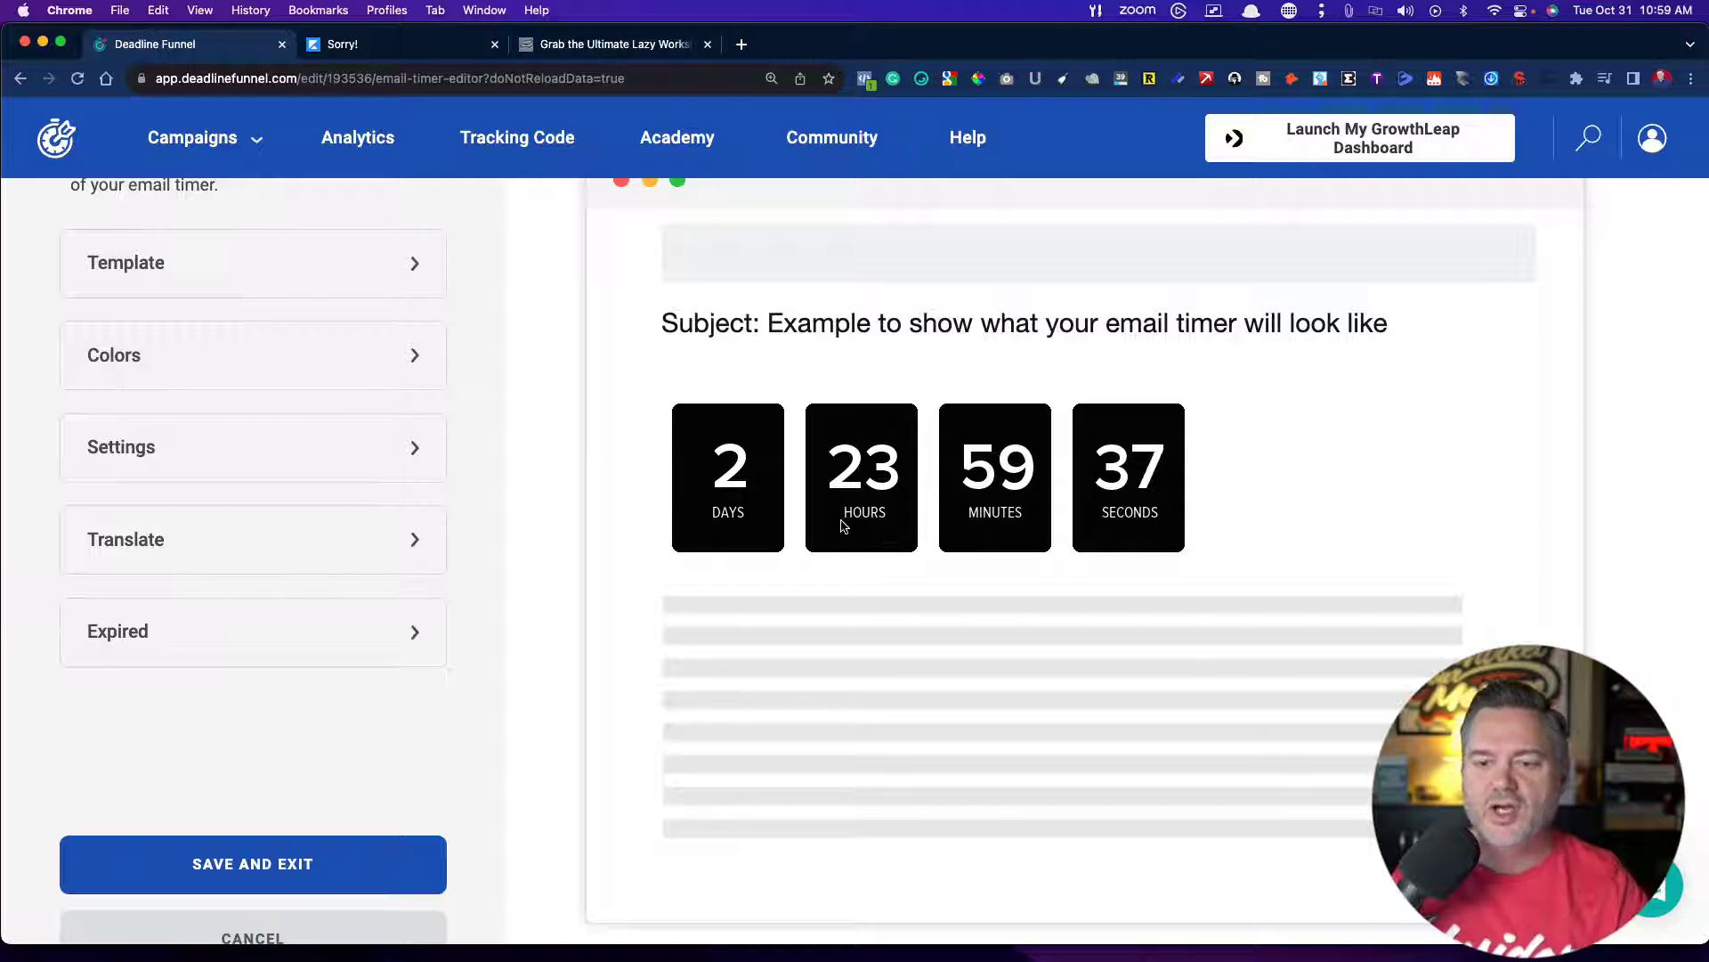
# Check the timer's Colors options, go back to the Emails page, and select the whole HTML code
pyautogui.click(265, 355)
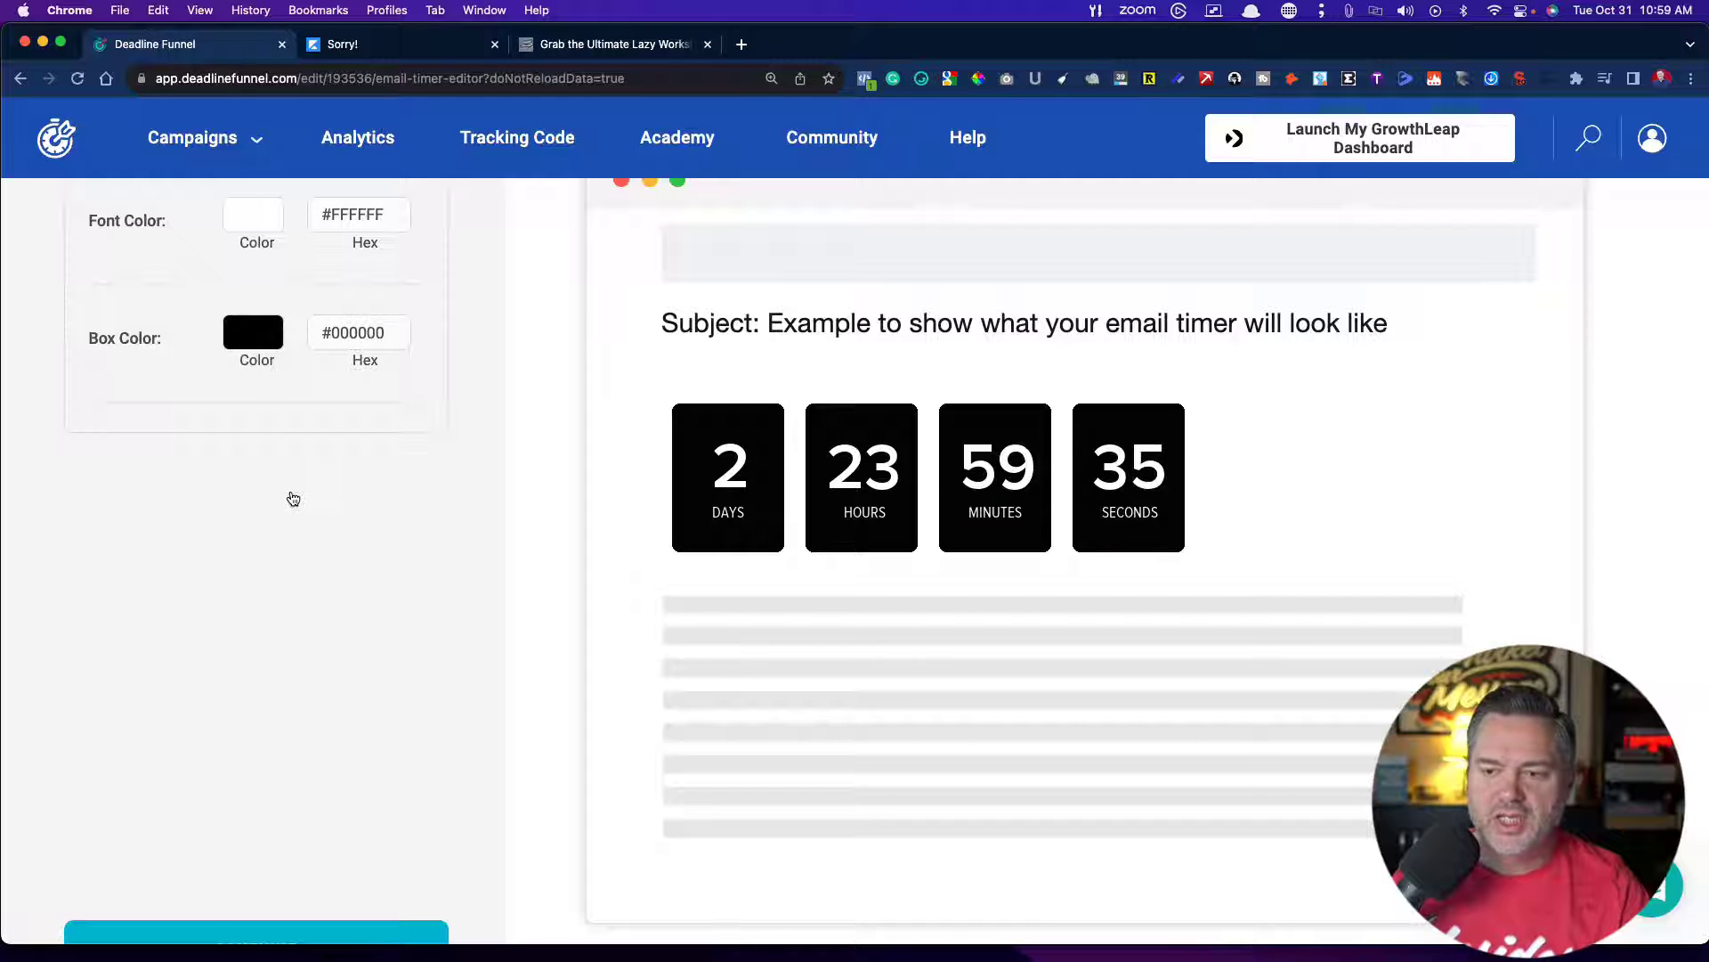
pyautogui.scroll(3, 291, 497)
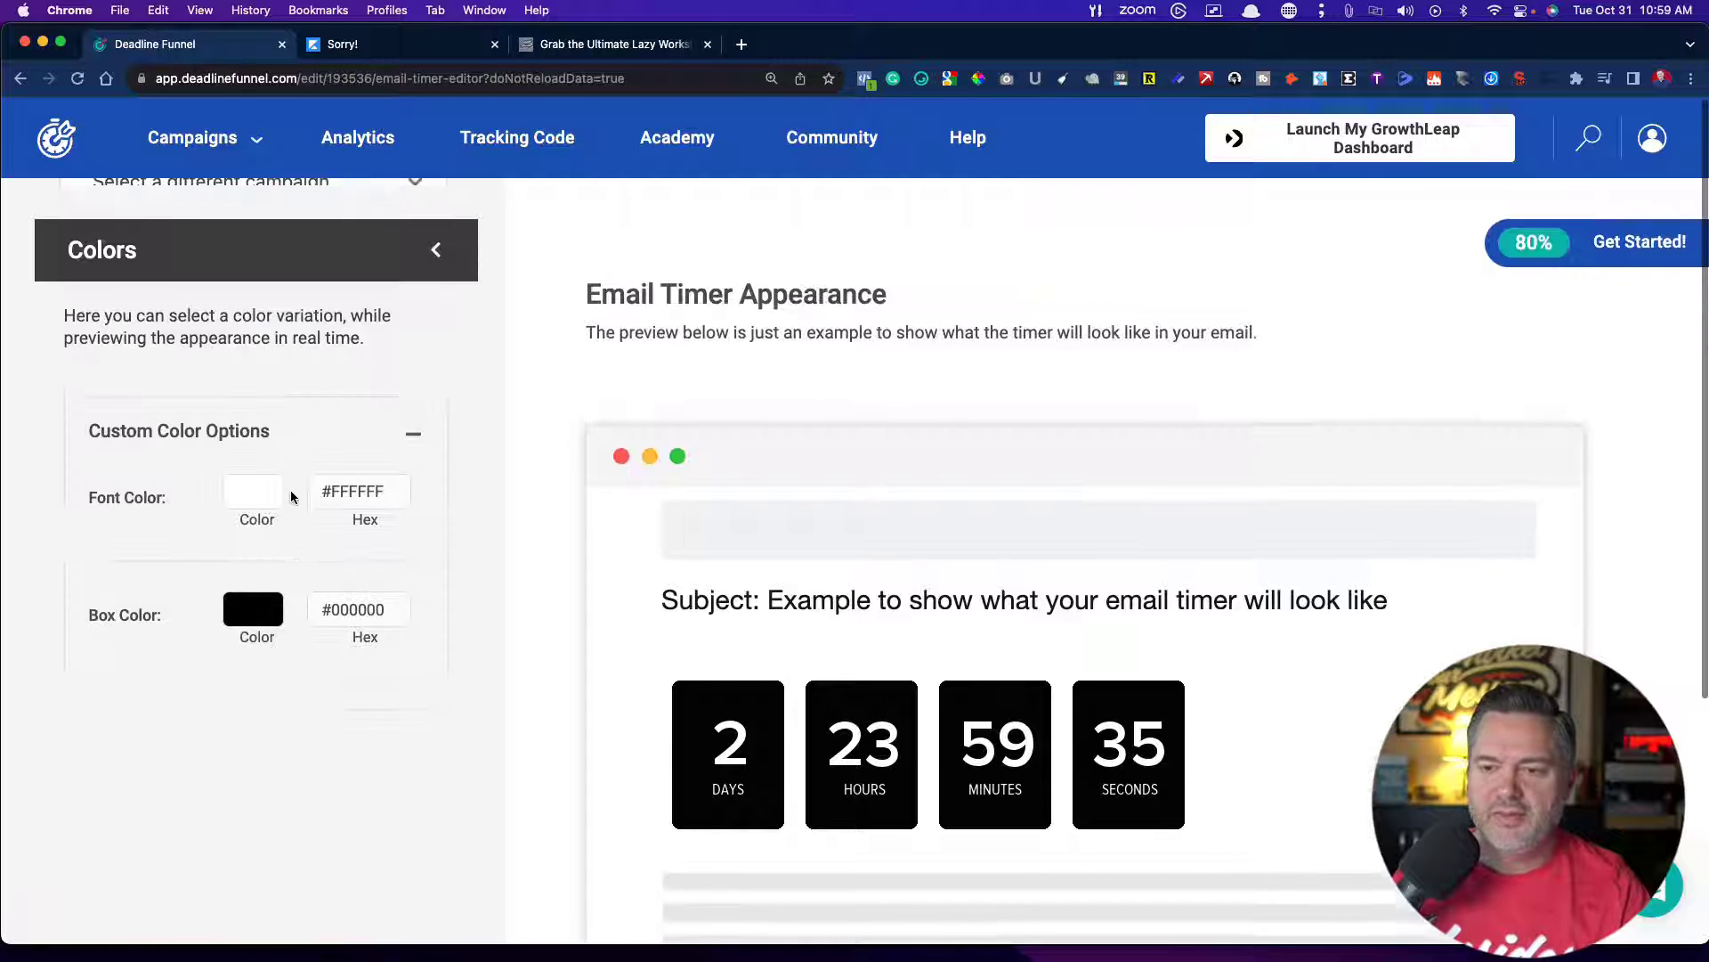
pyautogui.click(21, 78)
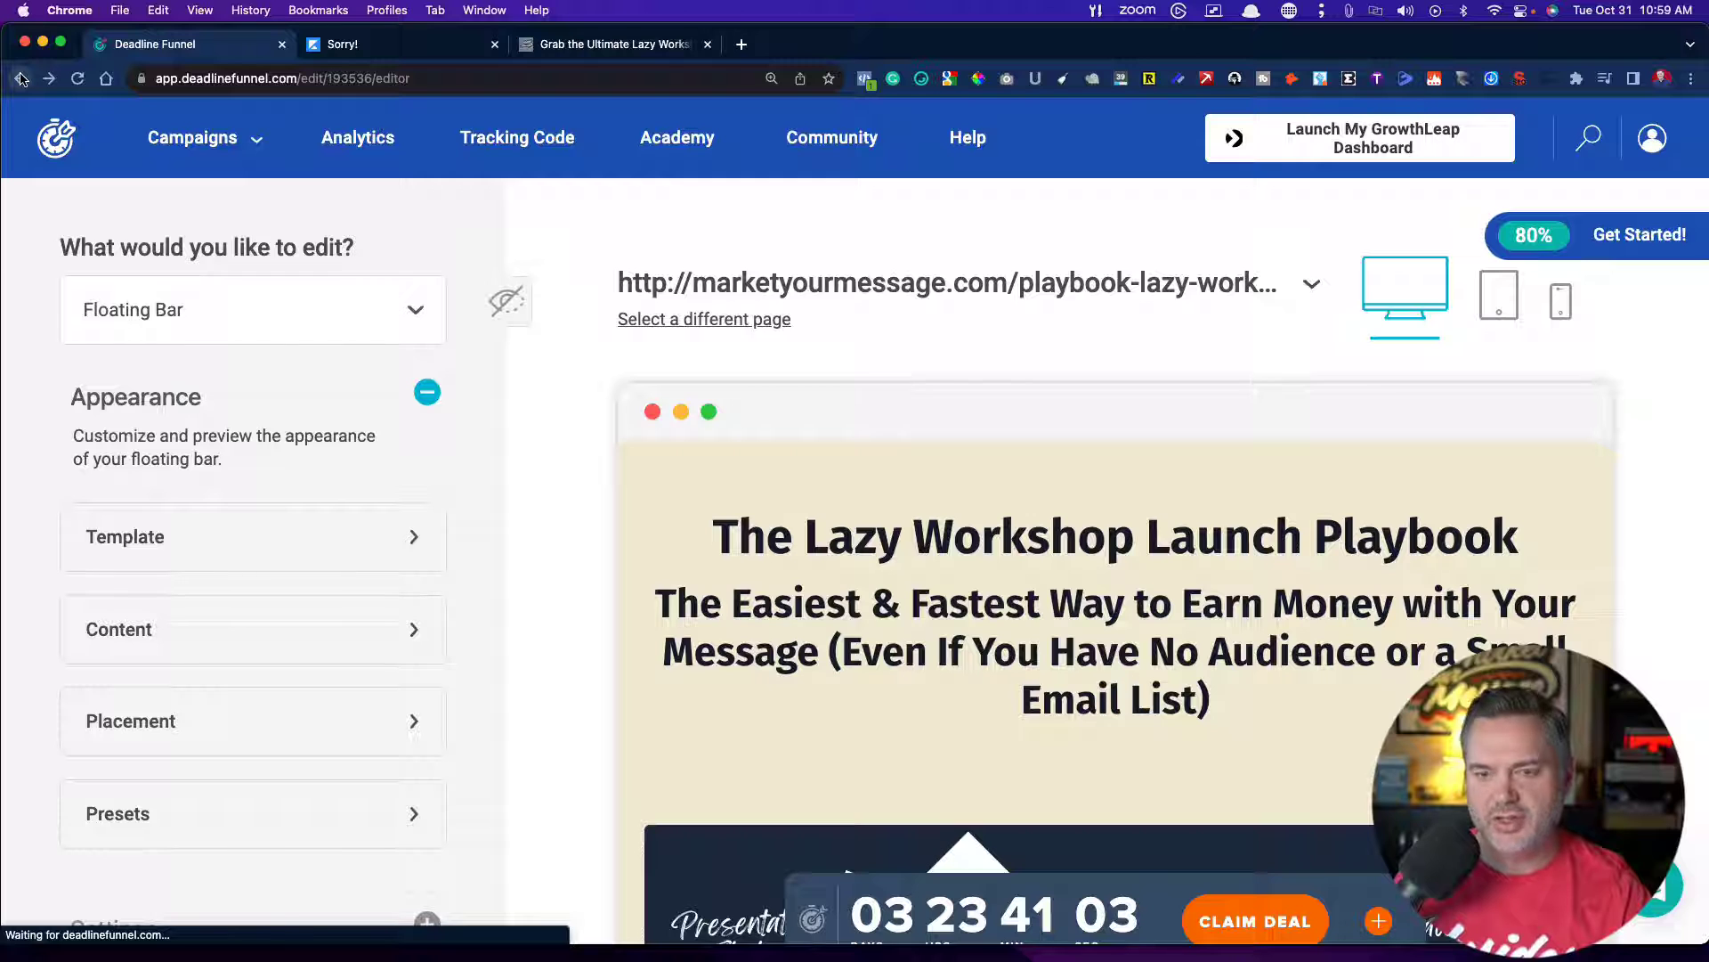
pyautogui.click(20, 79)
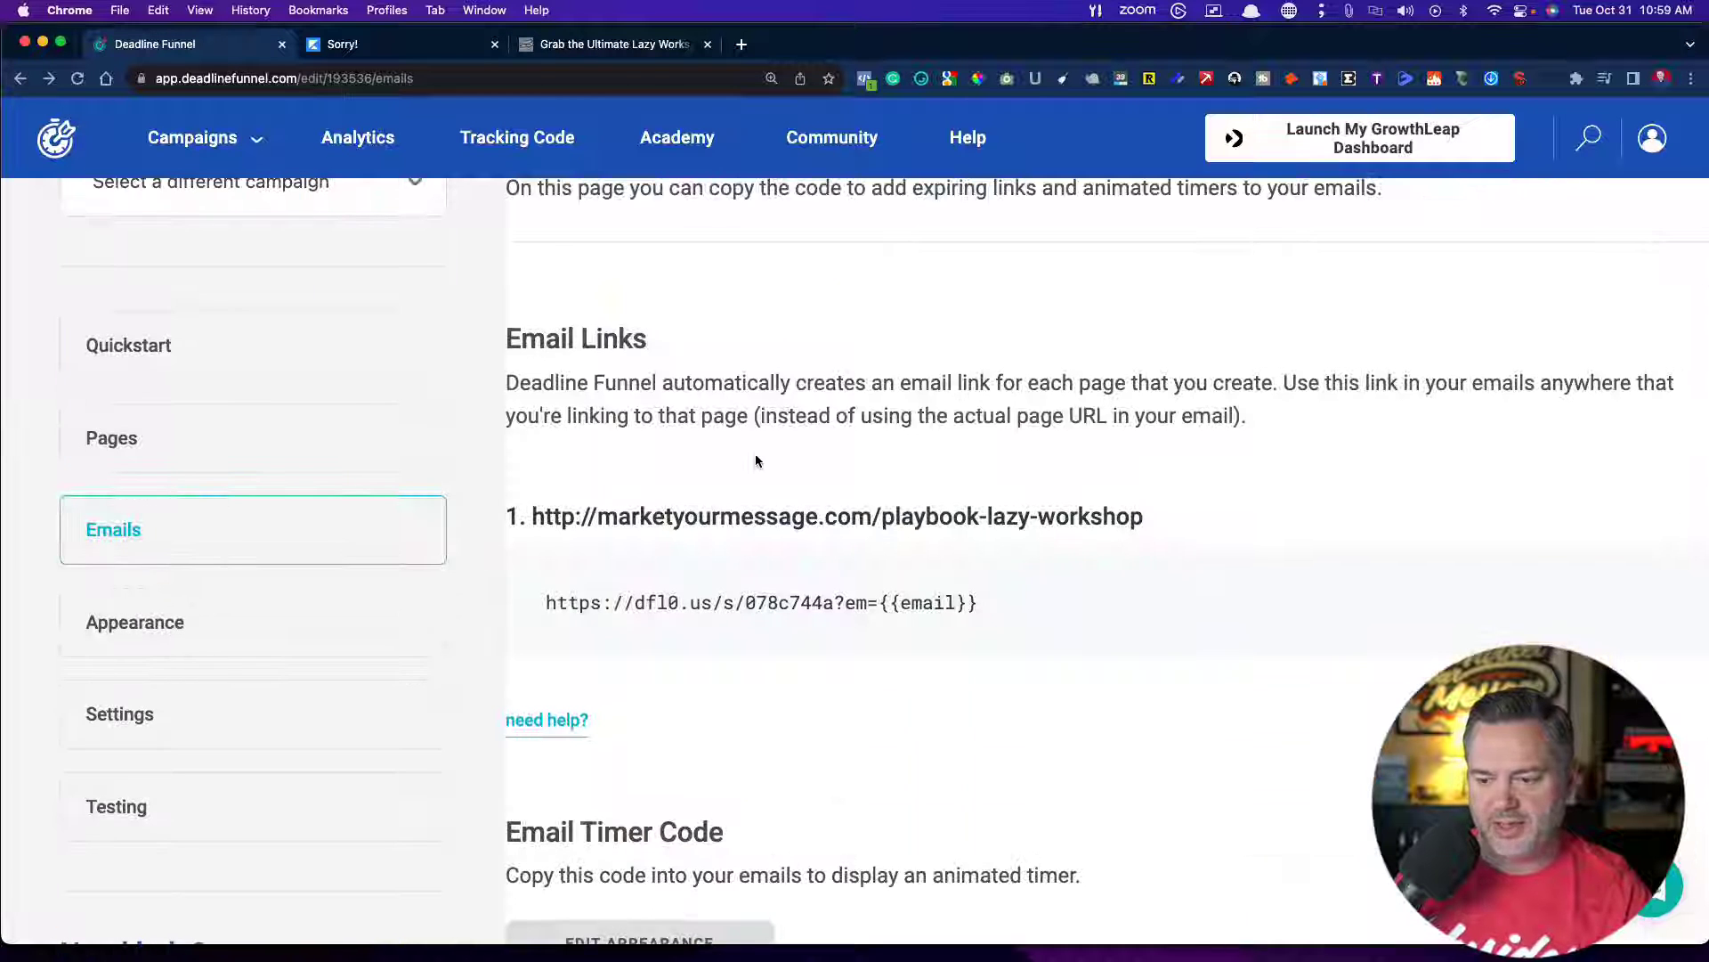
pyautogui.scroll(-10, 755, 460)
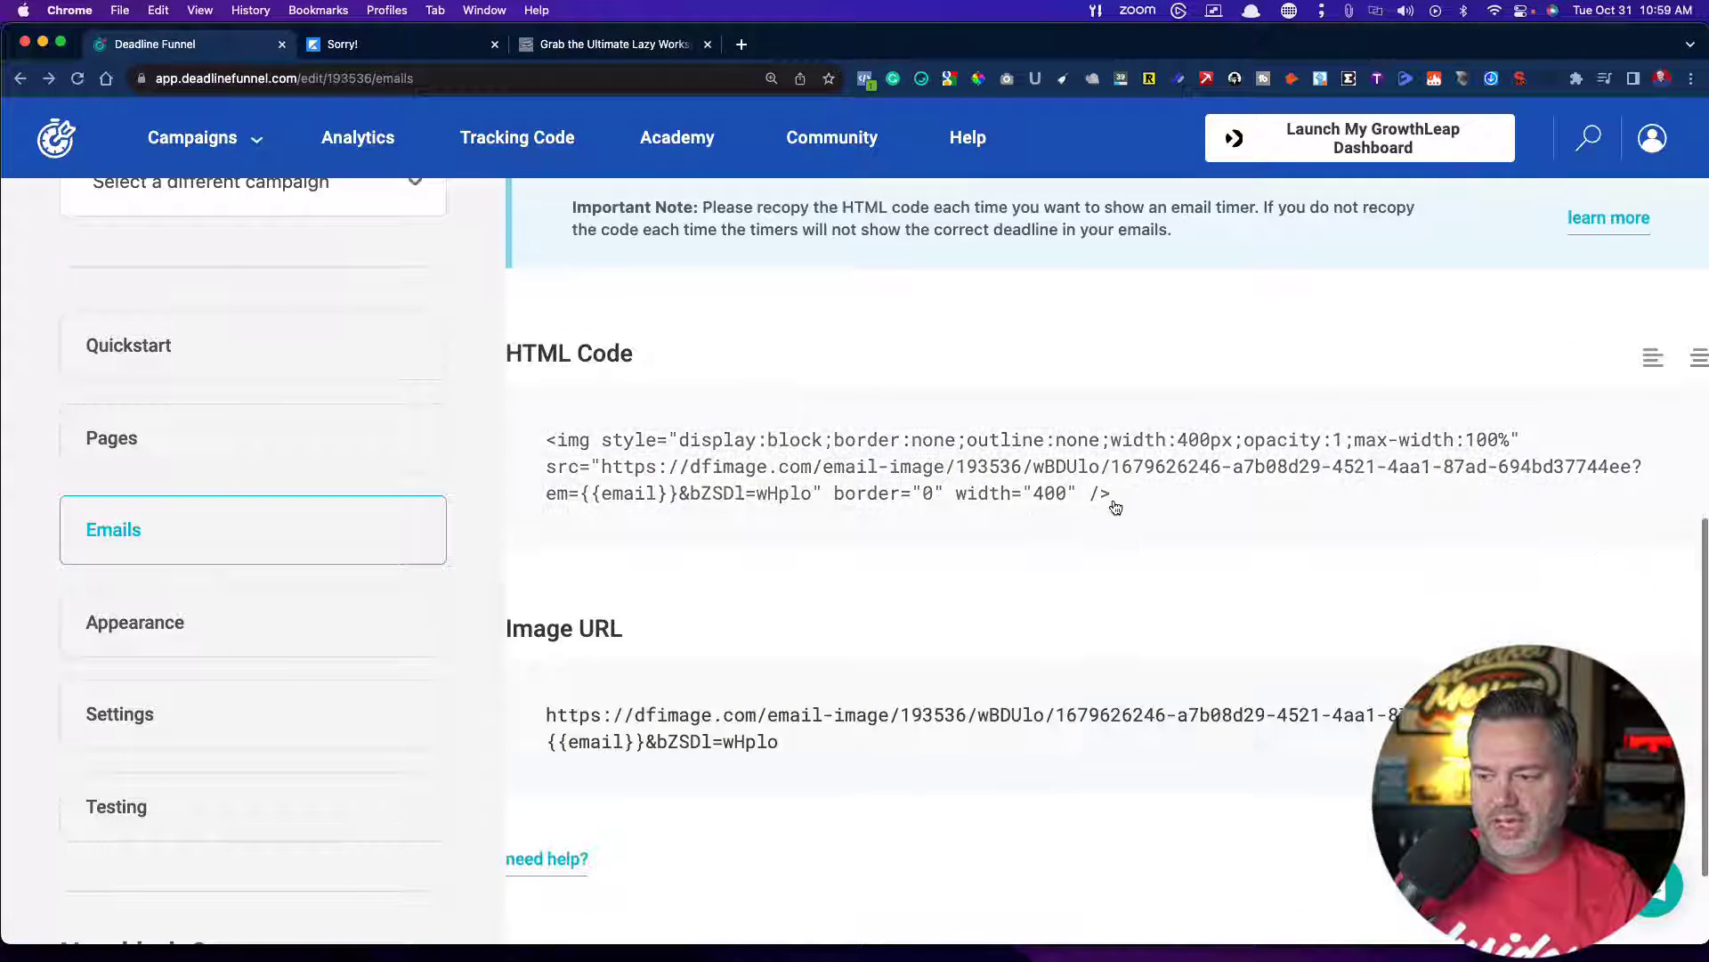
pyautogui.moveTo(1121, 504); pyautogui.dragTo(538, 438)
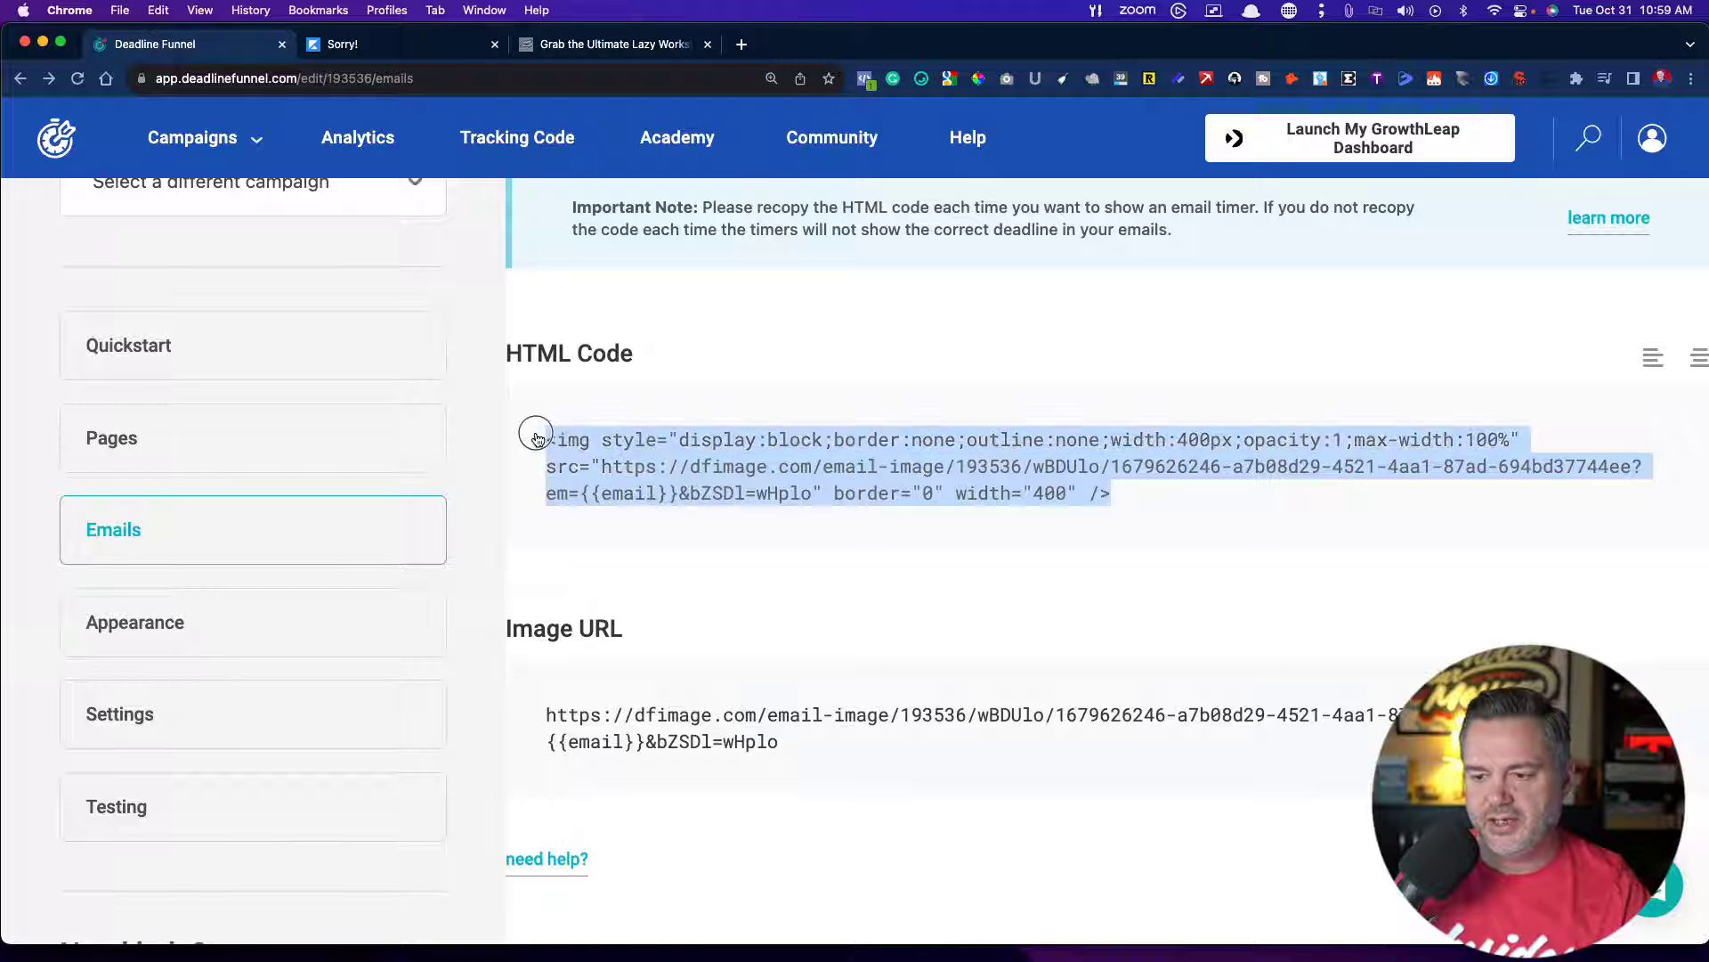
# Copy the email timer's HTML code from the HTML Code box to the clipboard
pyautogui.click(538, 439)
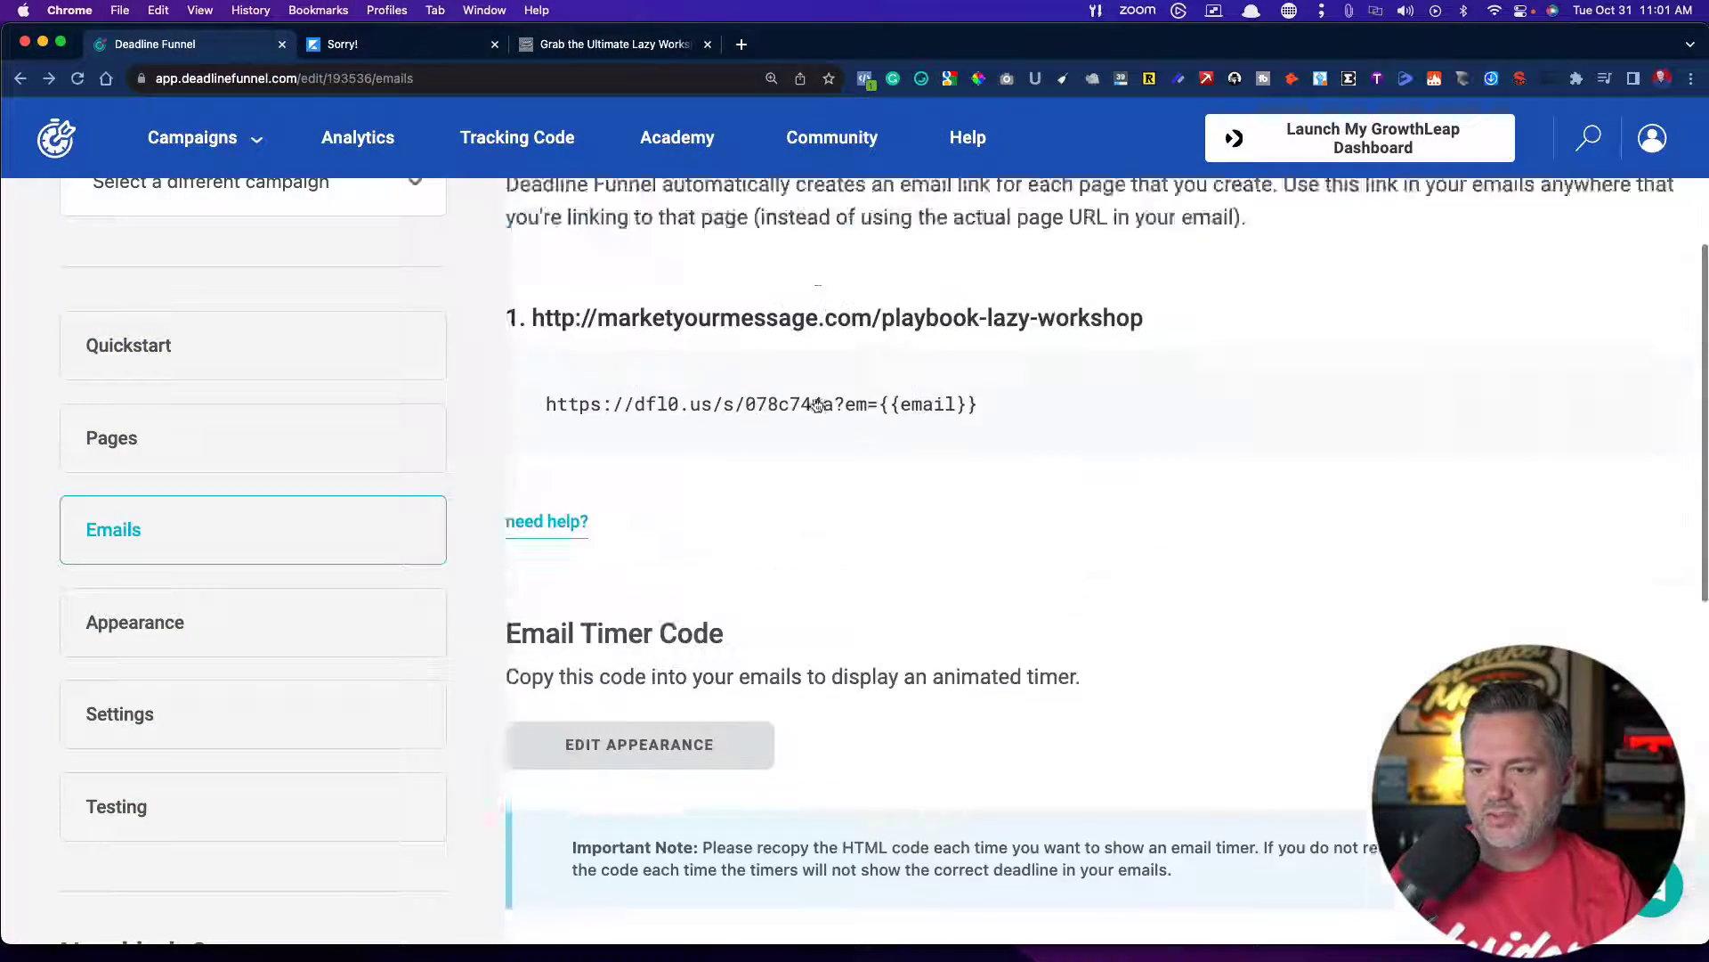
pyautogui.scroll(4, 818, 405)
# Open the campaign's Quickstart guide and scroll down to the Campaign Setup checklist
pyautogui.click(187, 369)
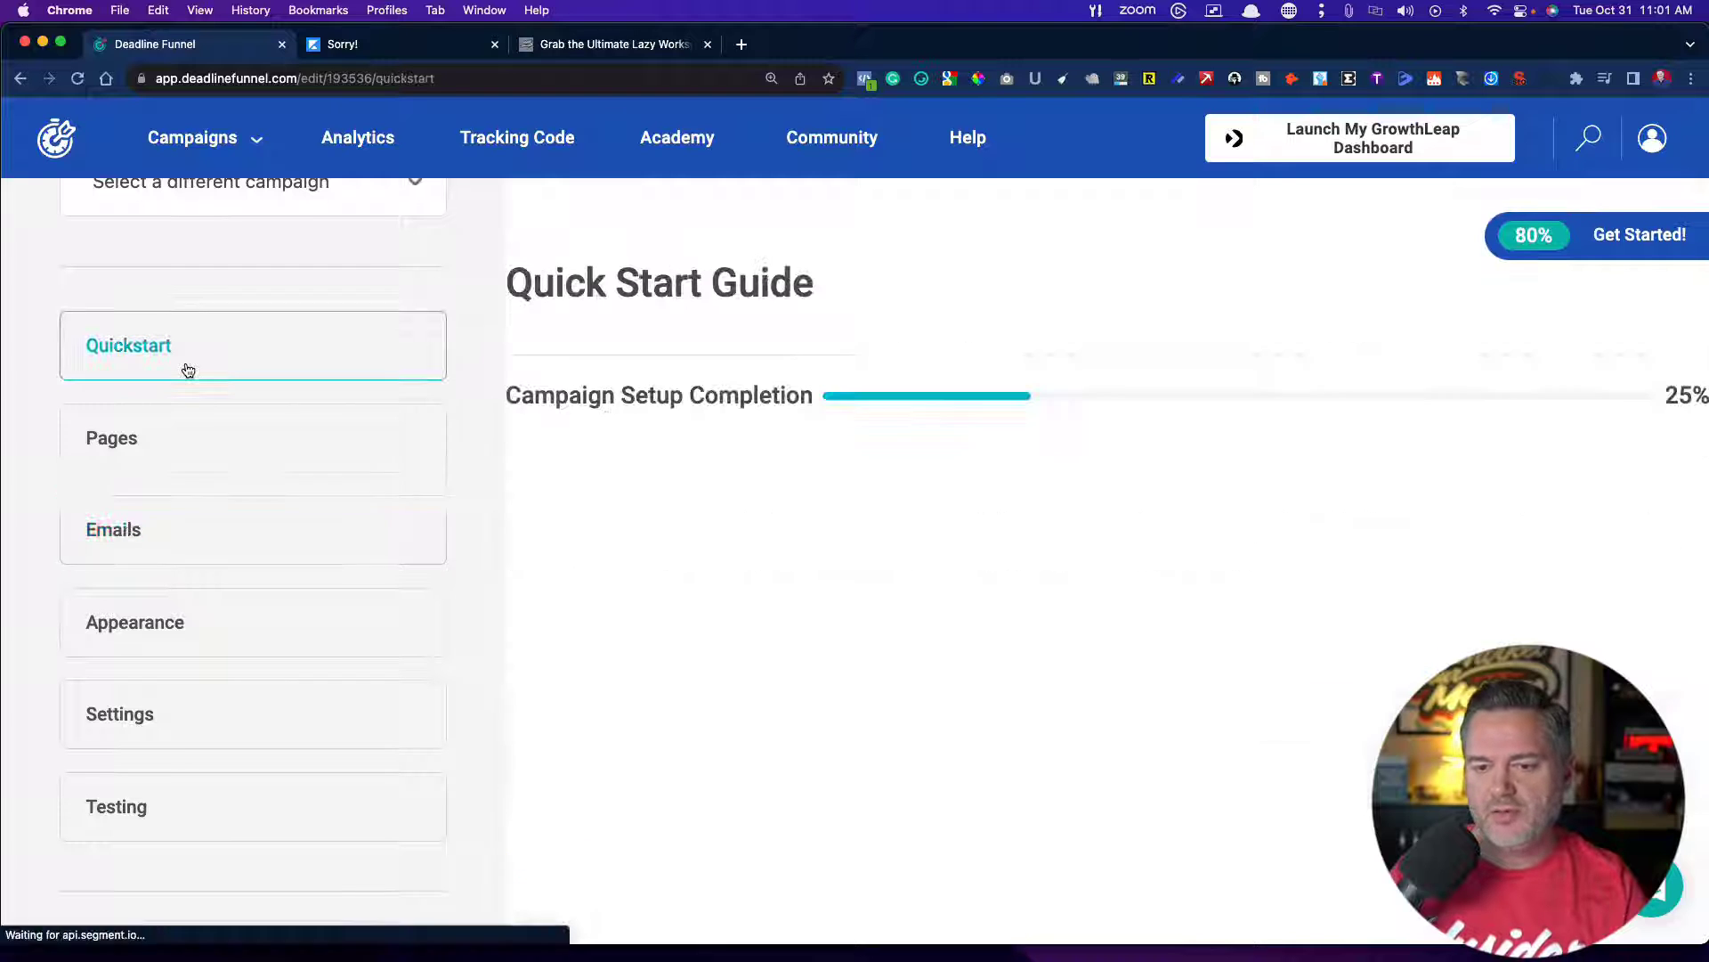
pyautogui.scroll(-10, 724, 427)
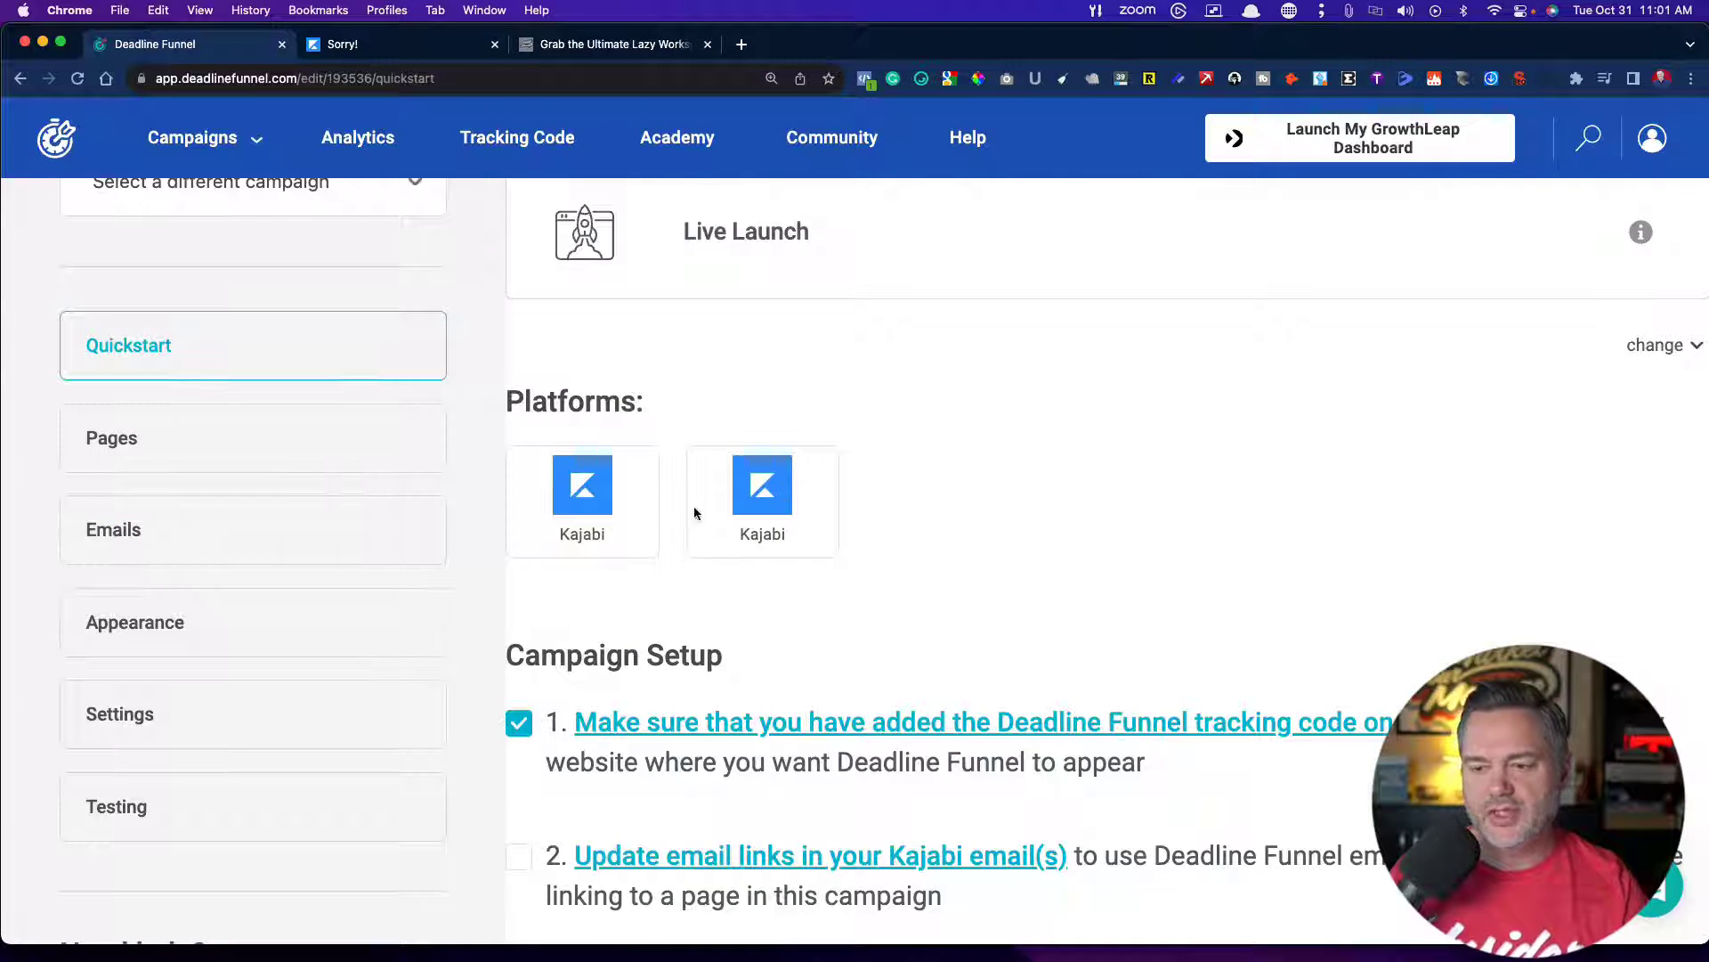
pyautogui.scroll(-3, 874, 522)
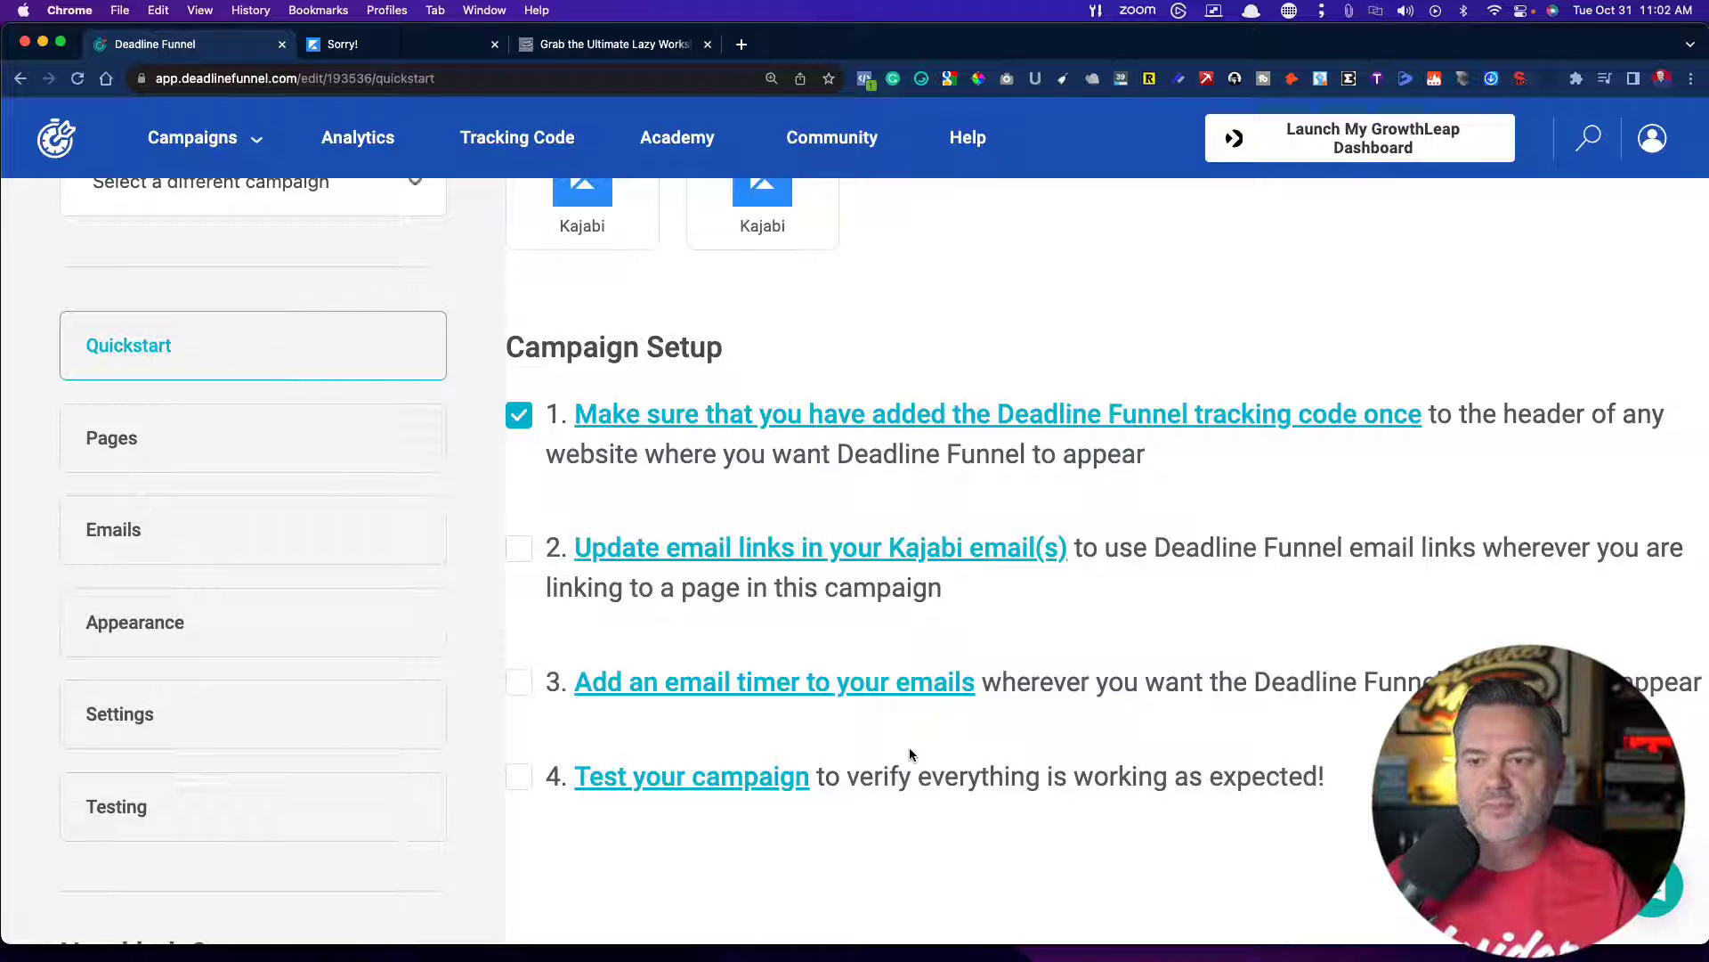
# View the account's tracking code, close its window, and dismiss the help chat panel
pyautogui.click(508, 138)
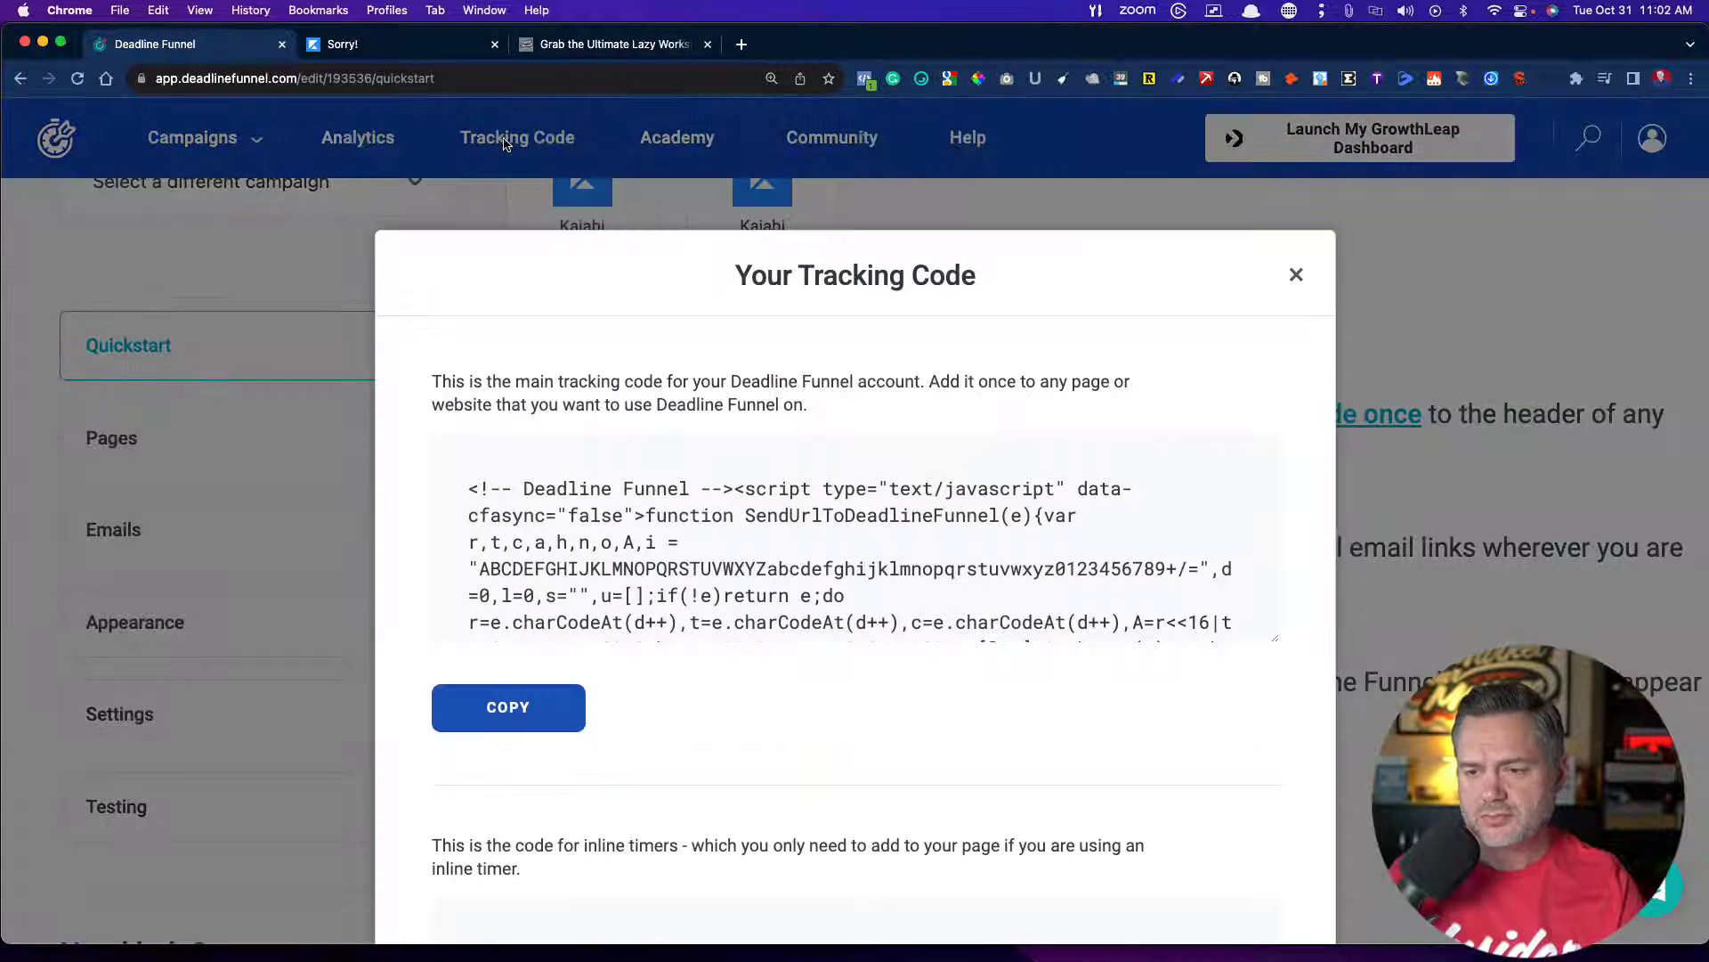
pyautogui.click(1295, 274)
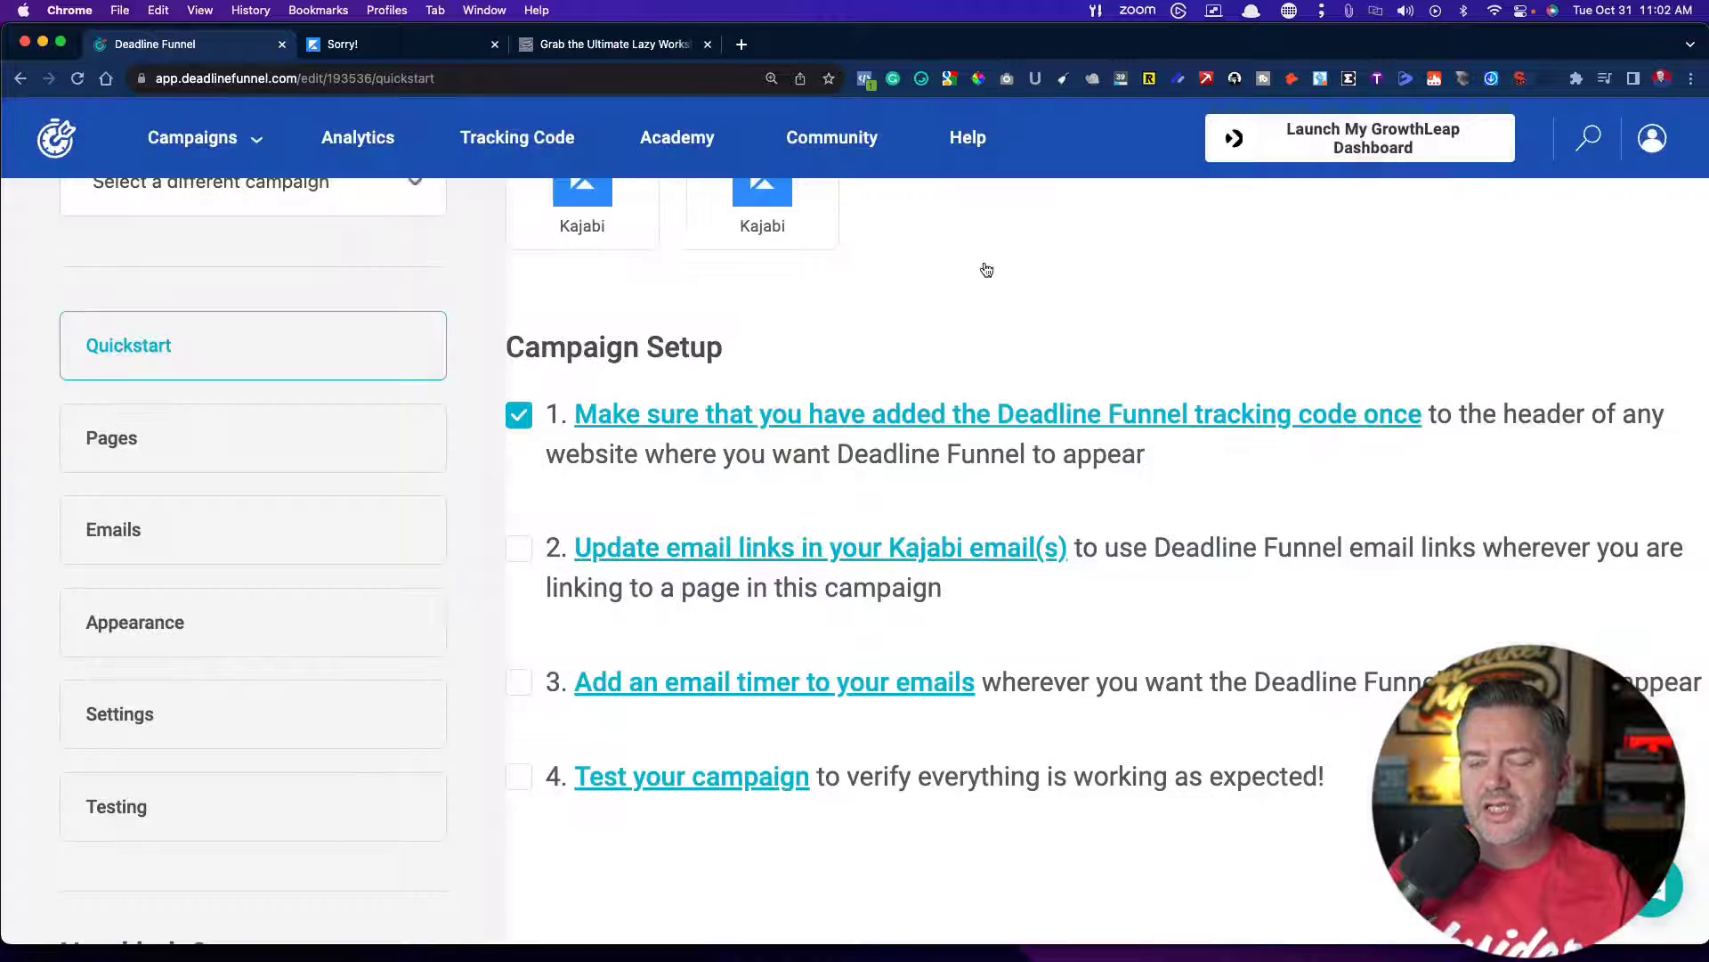
pyautogui.click(496, 138)
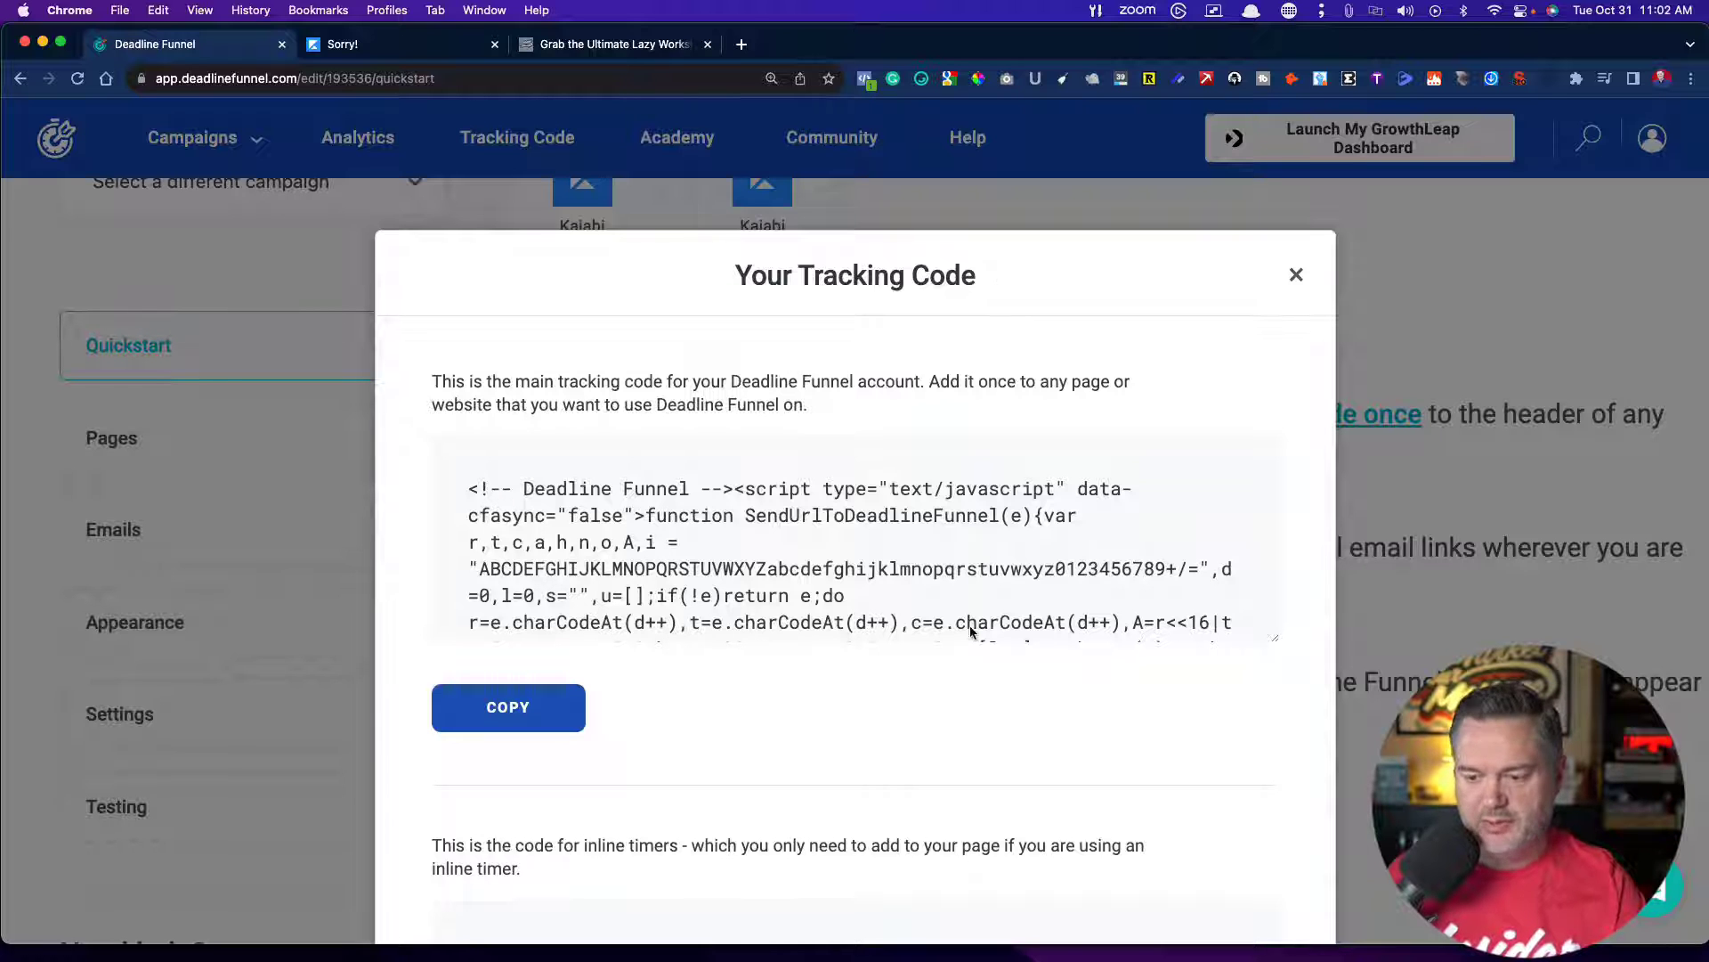
pyautogui.scroll(-3, 959, 658)
pyautogui.scroll(3, 959, 659)
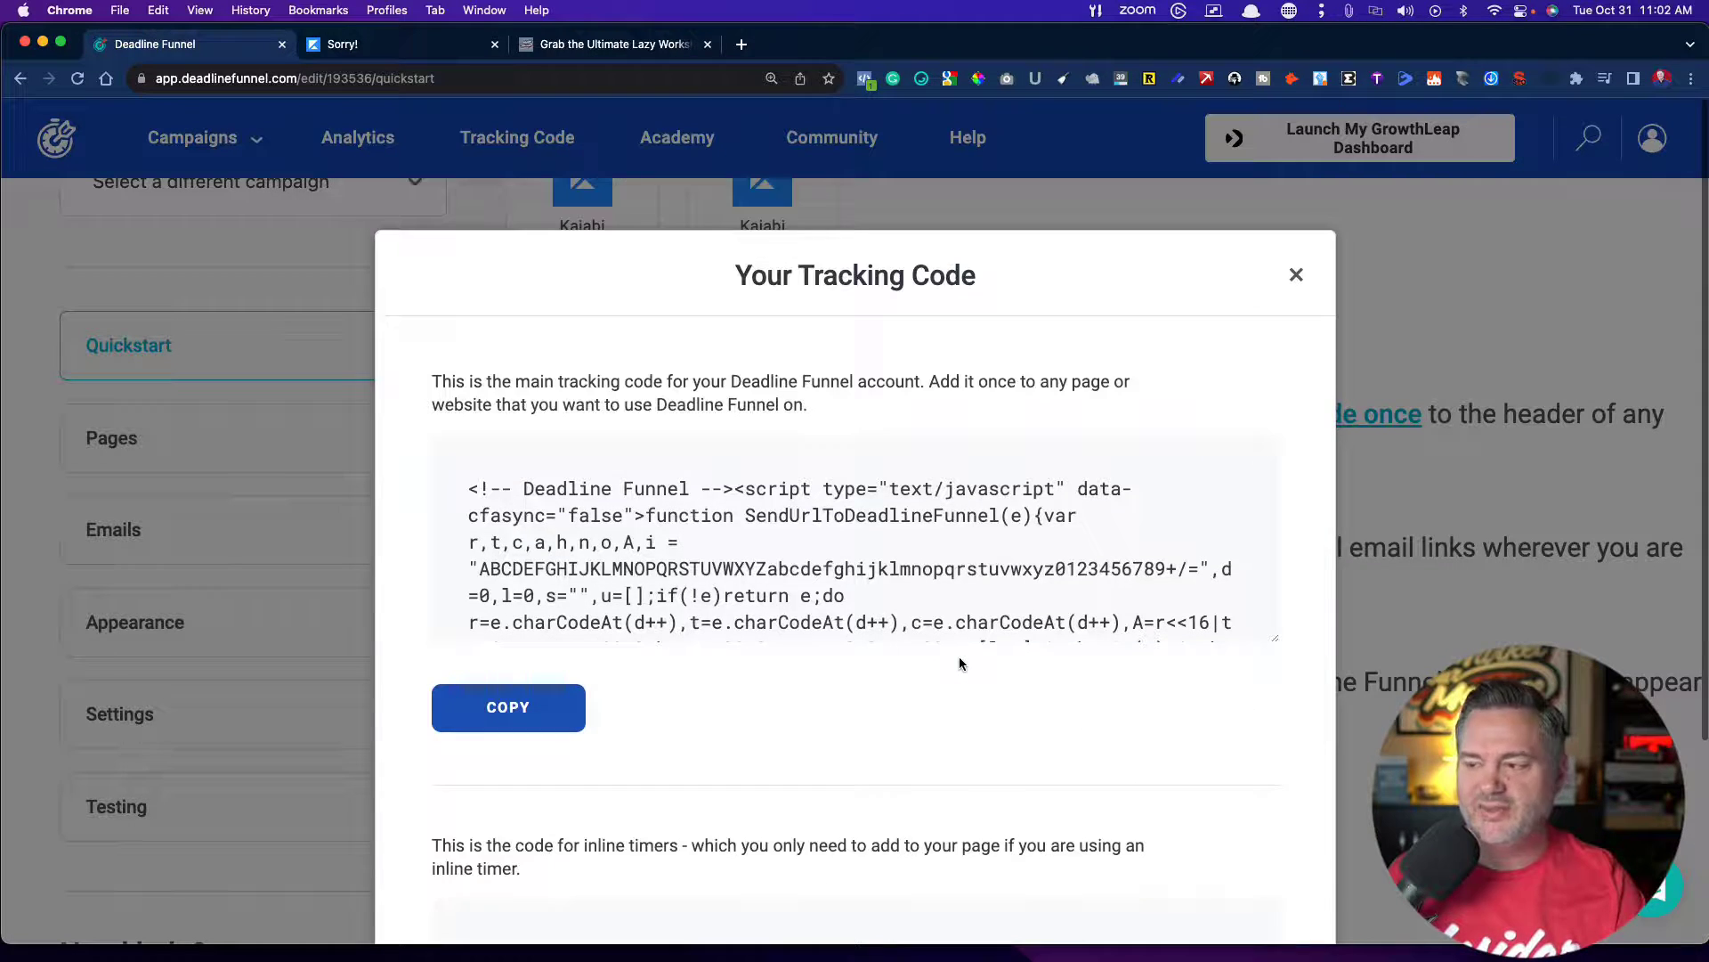
pyautogui.click(1296, 276)
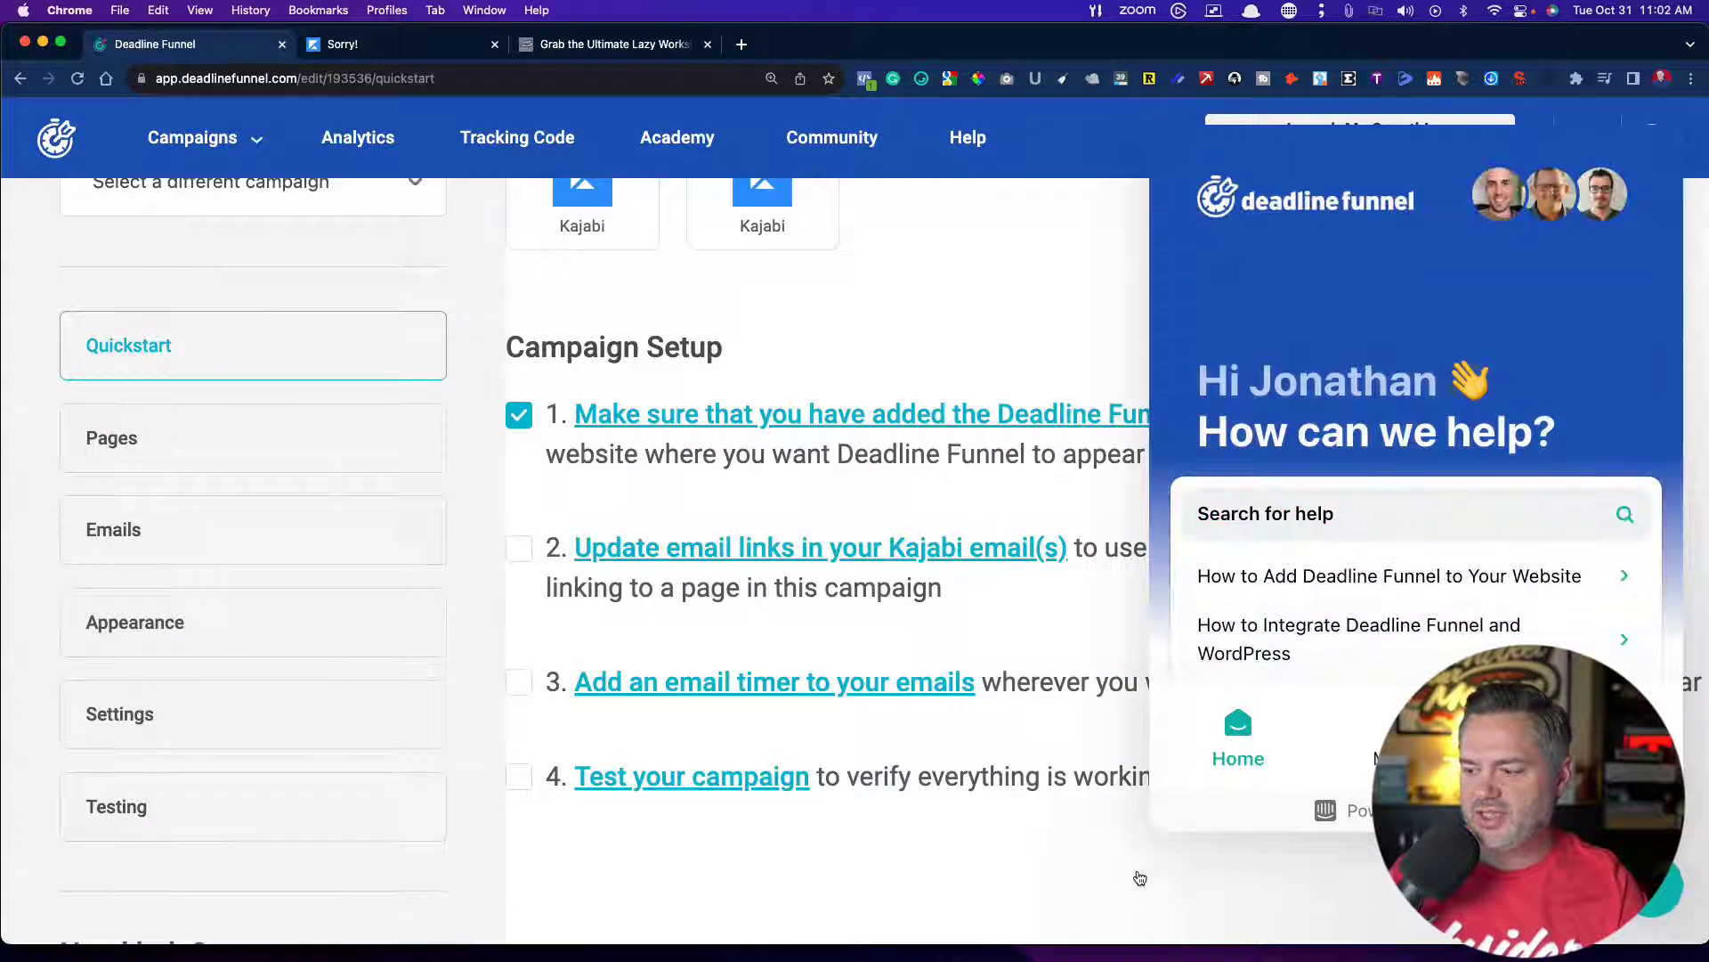
pyautogui.click(1136, 877)
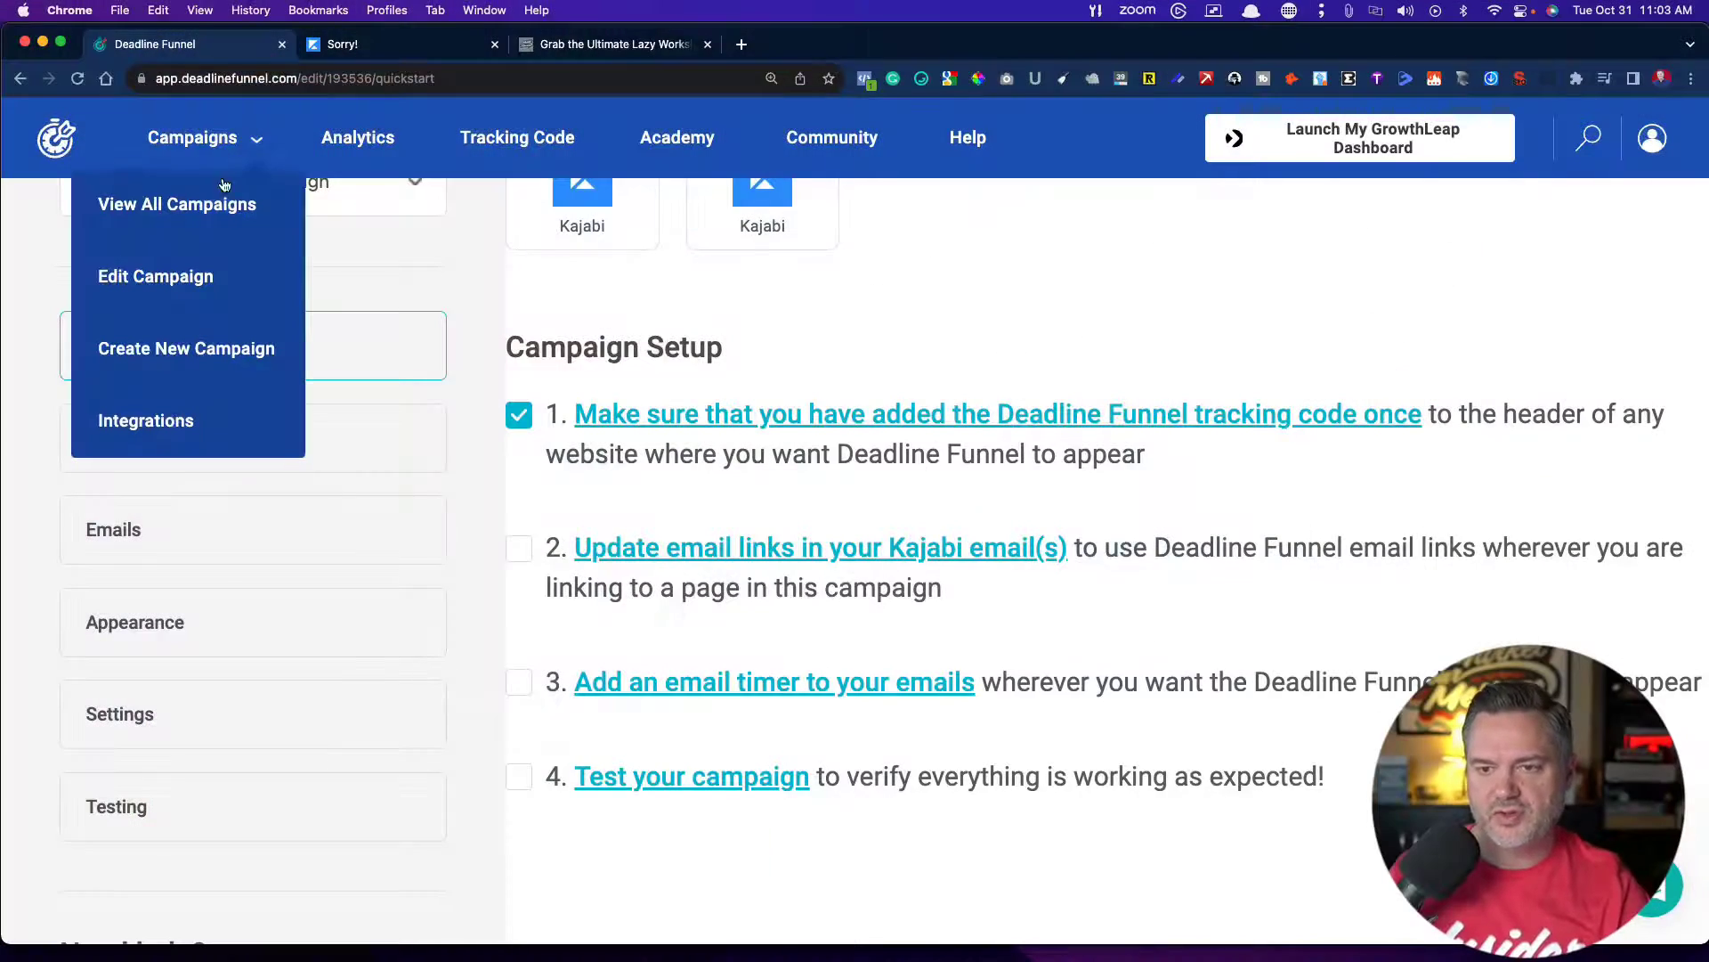
# Open the MYMA: Splinter Funnel: Coaching Without Selling Playbook campaign from the full campaign list
pyautogui.click(197, 188)
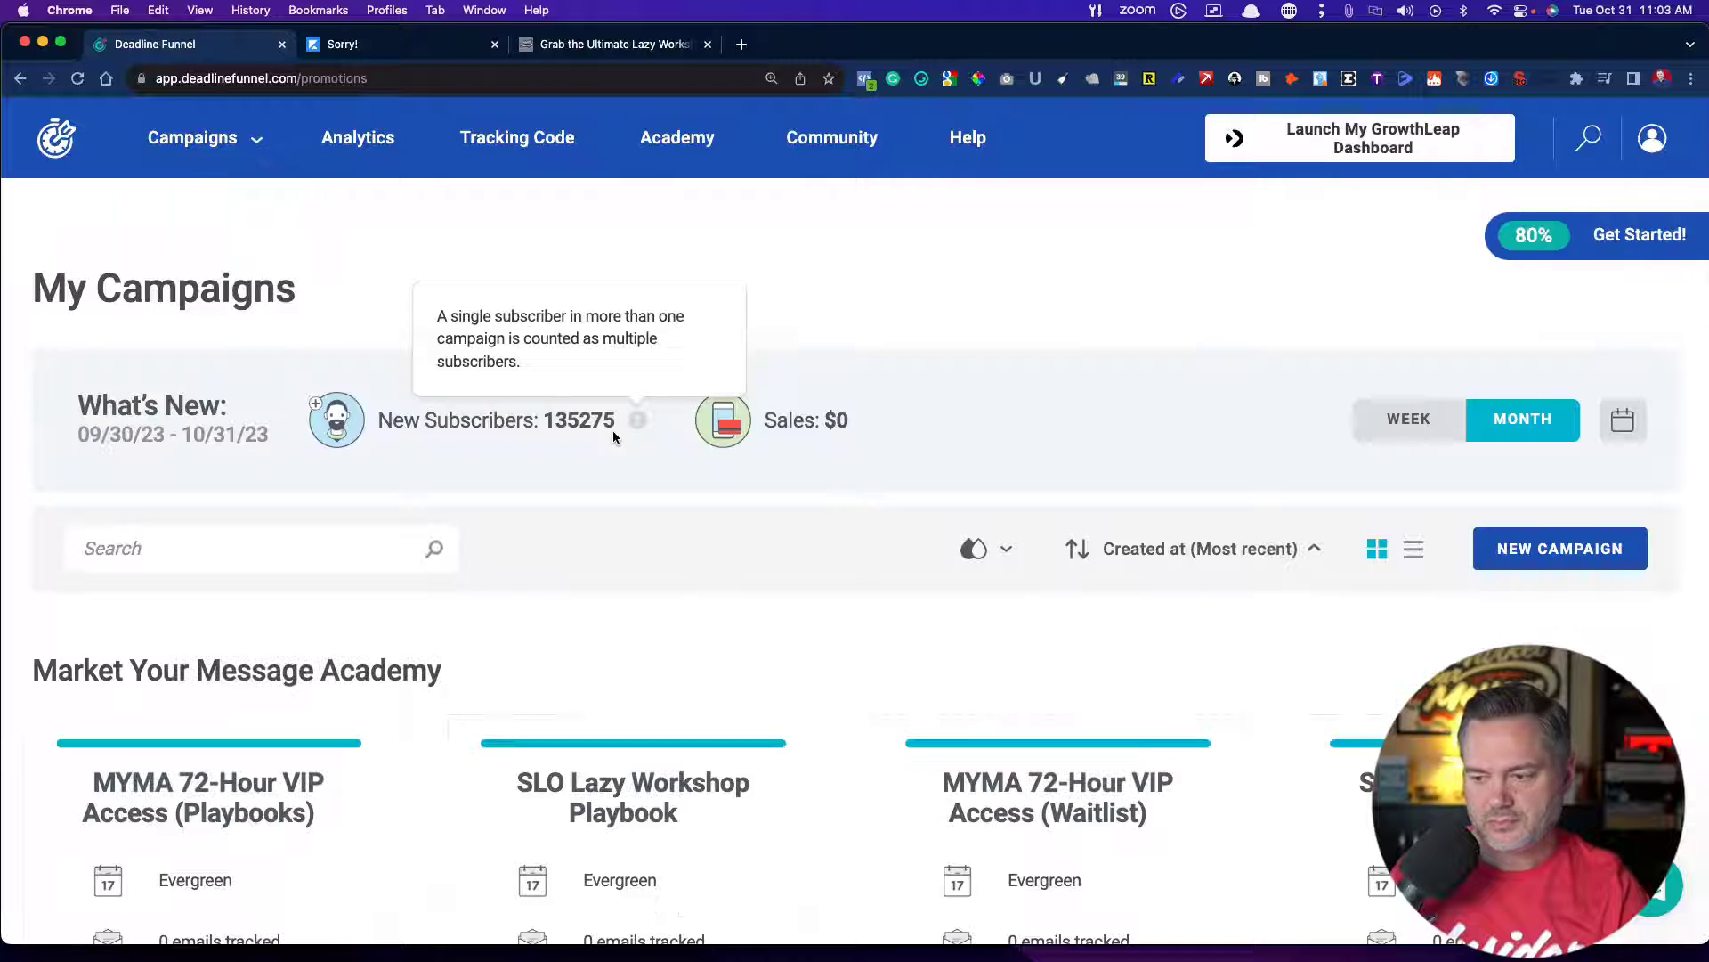
pyautogui.scroll(-5, 612, 431)
pyautogui.scroll(-5, 612, 436)
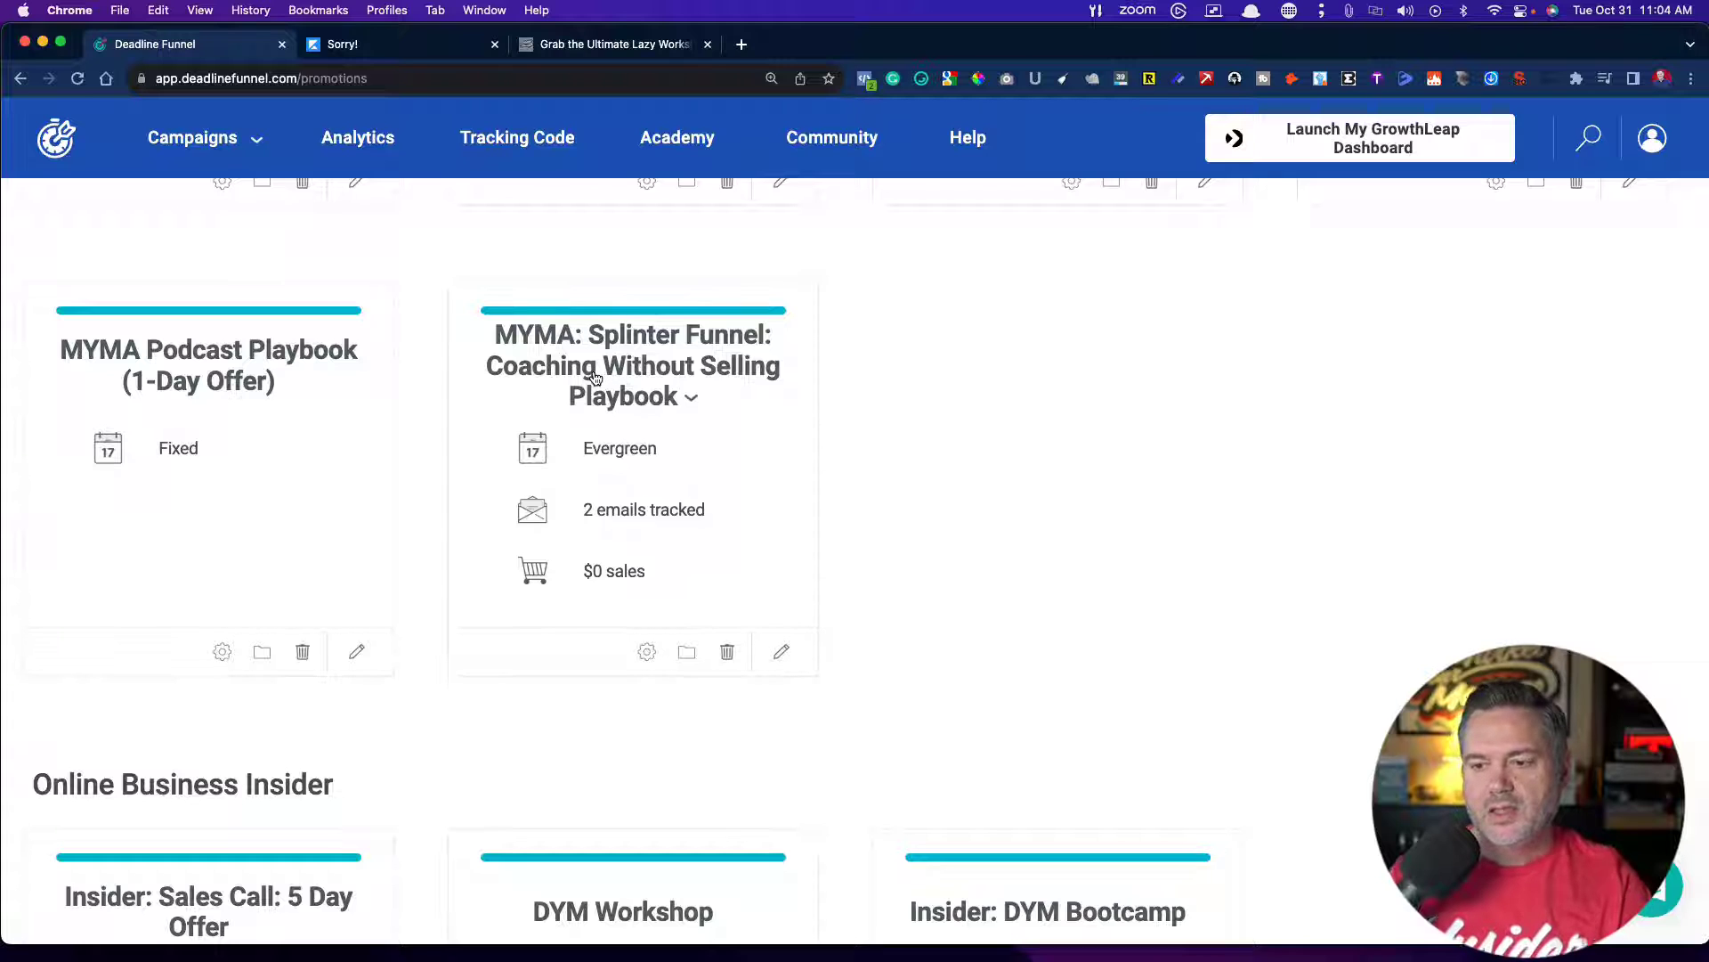
pyautogui.click(645, 369)
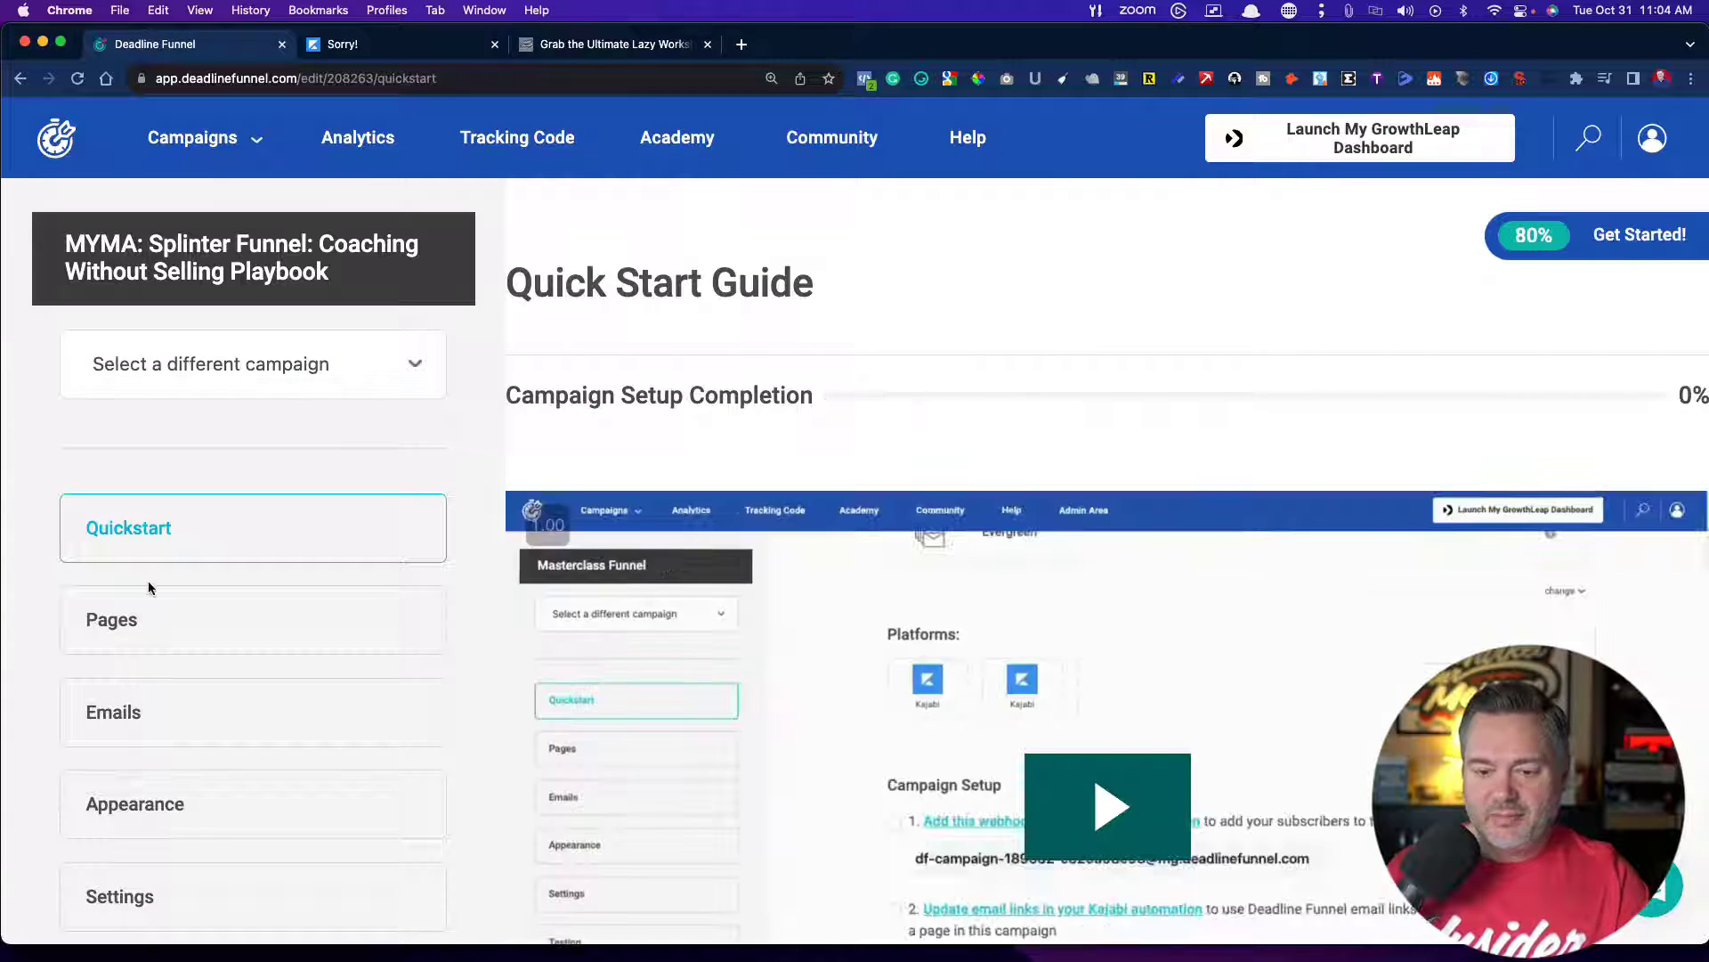
pyautogui.scroll(-10, 581, 744)
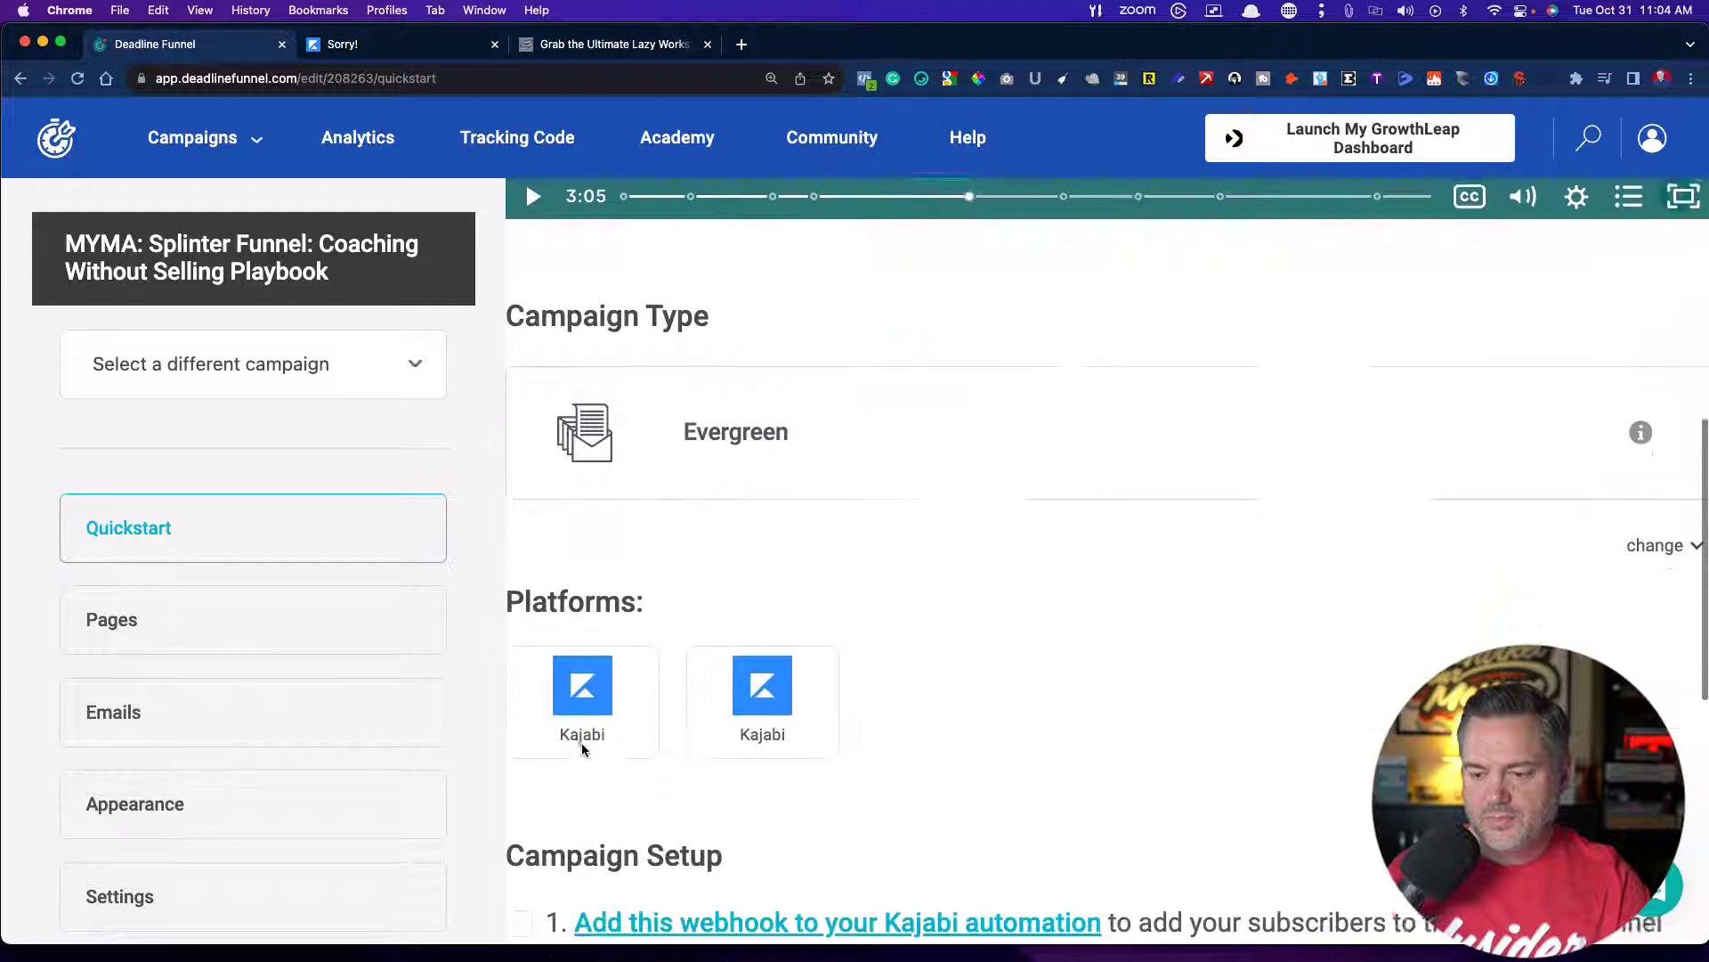
pyautogui.scroll(-8, 580, 744)
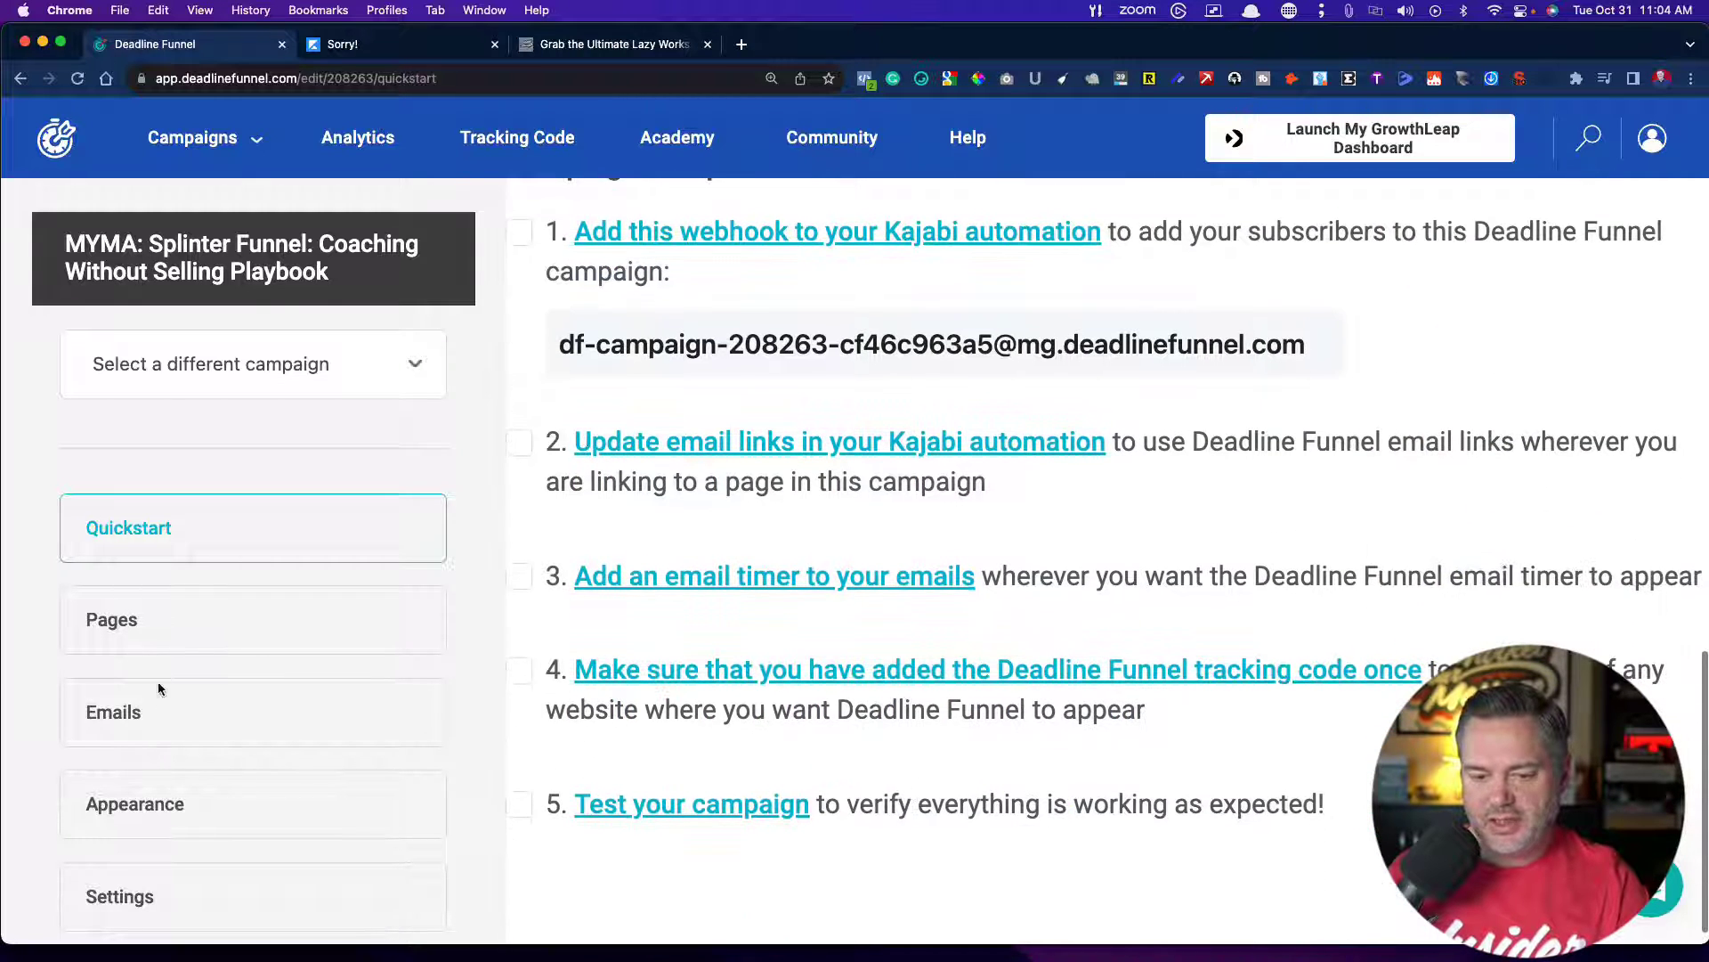
pyautogui.scroll(-5, 159, 699)
# Set the campaign's Evergreen deadline length to 3 days, ending at 11:59 pm
pyautogui.click(116, 669)
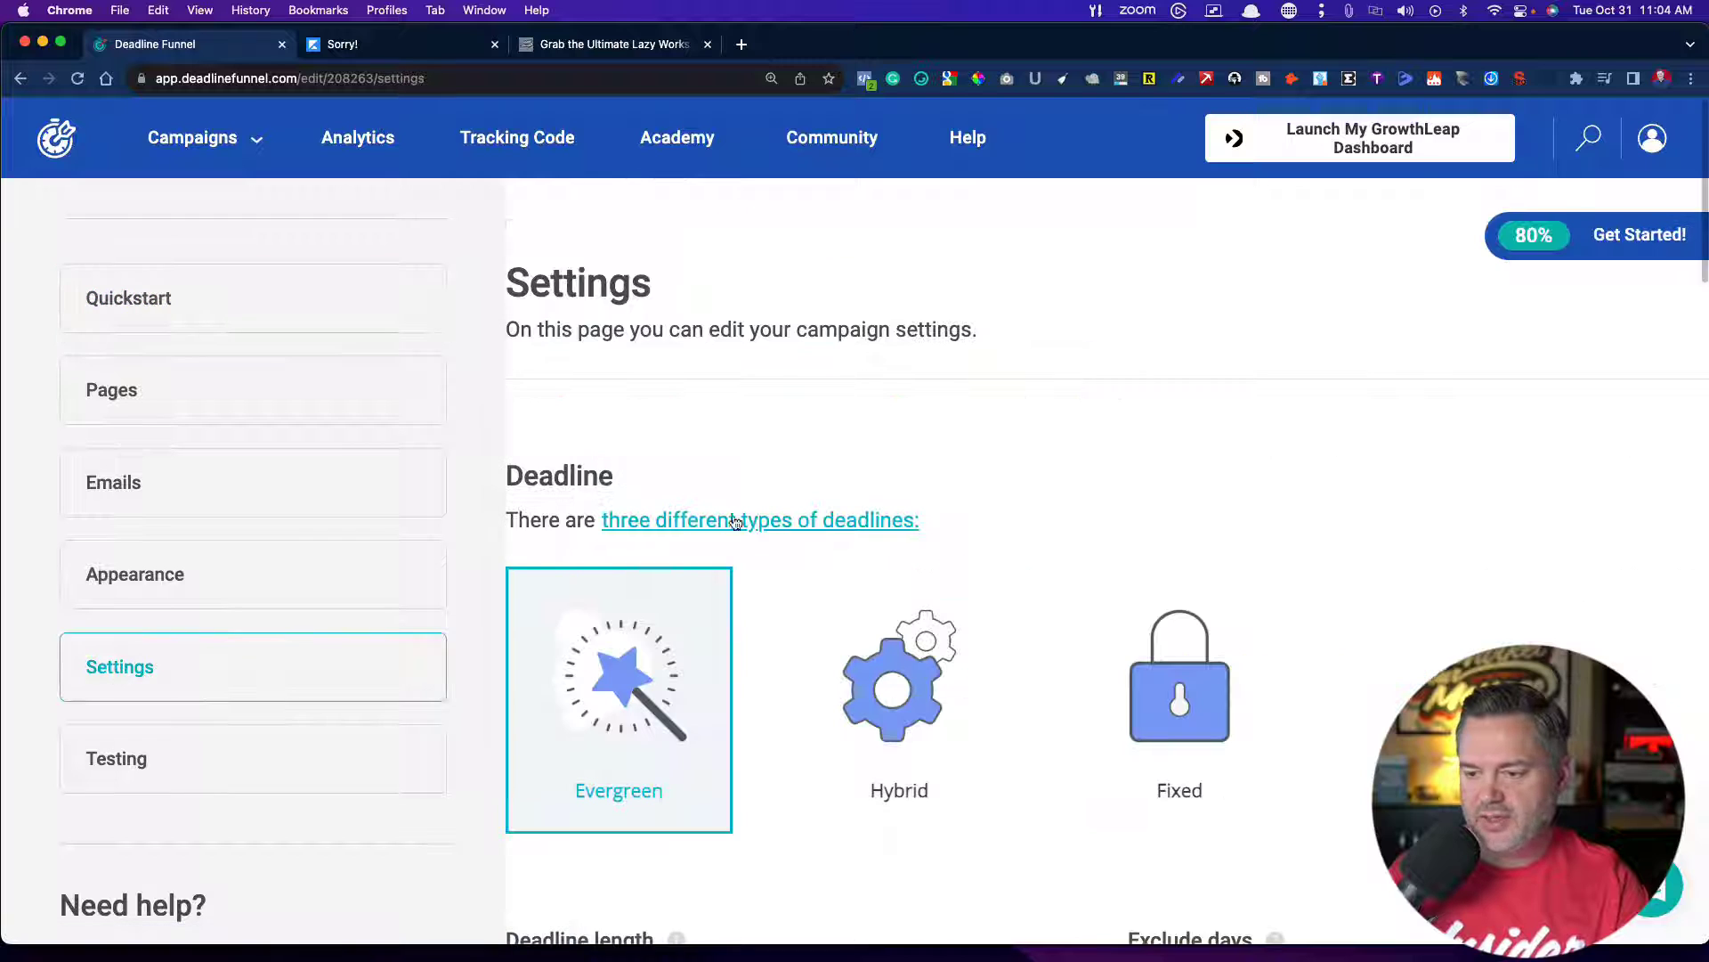
pyautogui.scroll(-3, 898, 558)
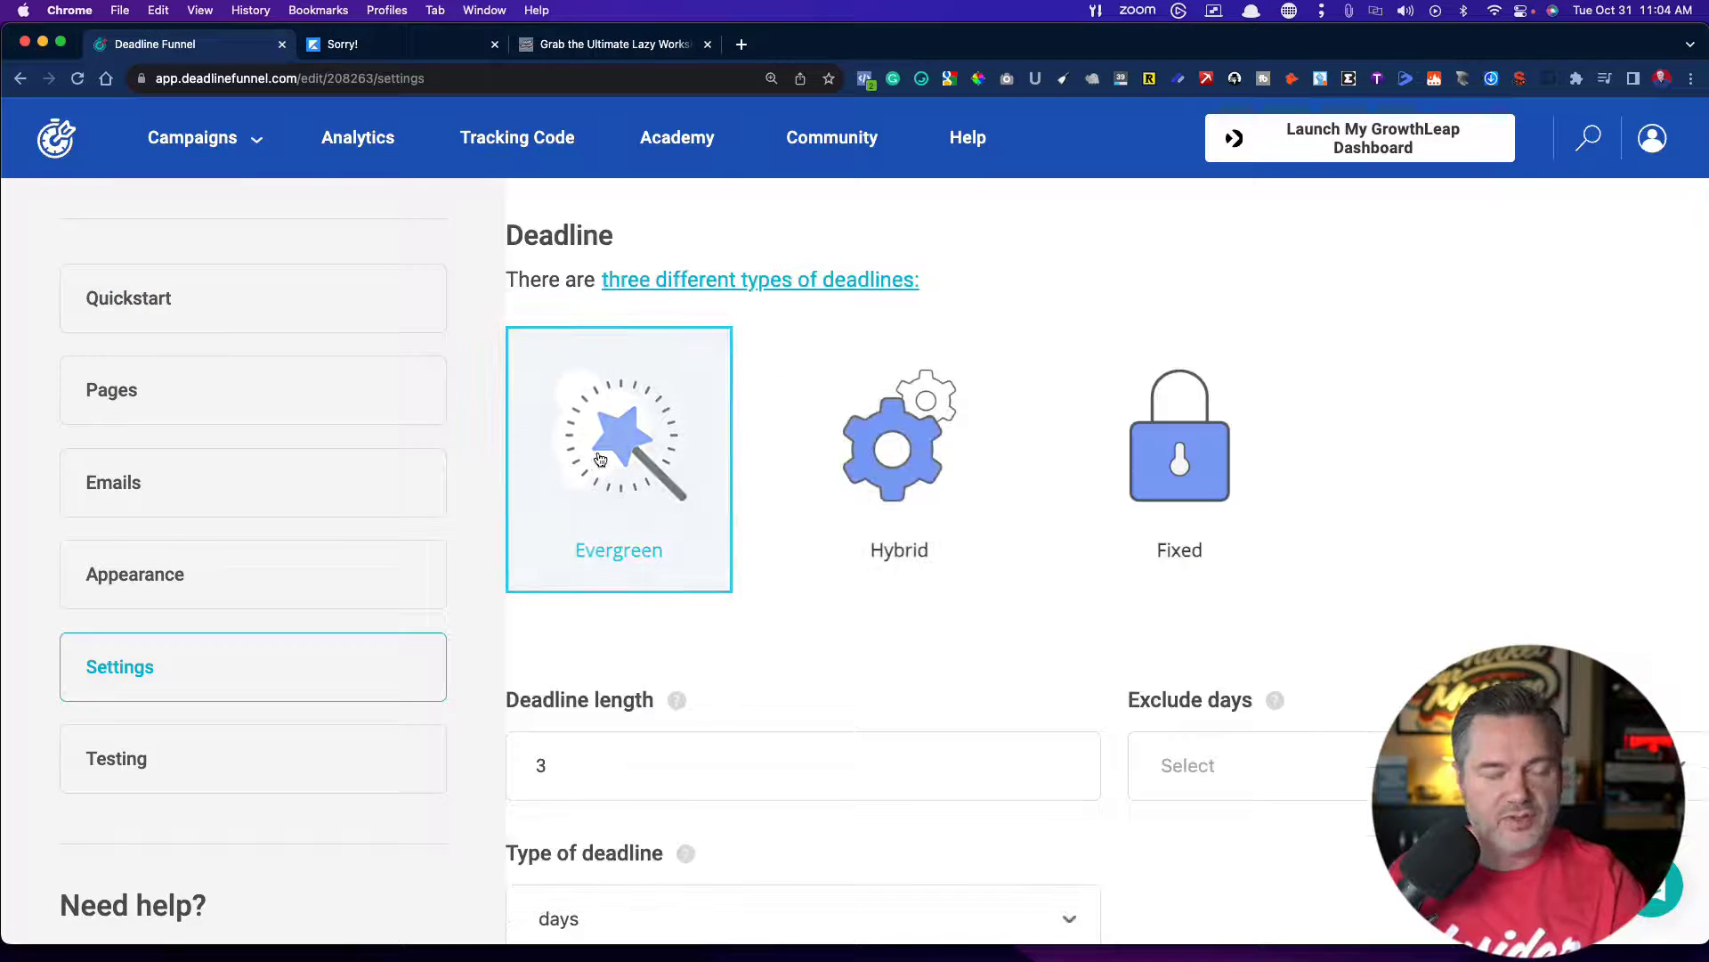
pyautogui.scroll(-3, 600, 459)
pyautogui.moveTo(569, 489); pyautogui.dragTo(531, 485)
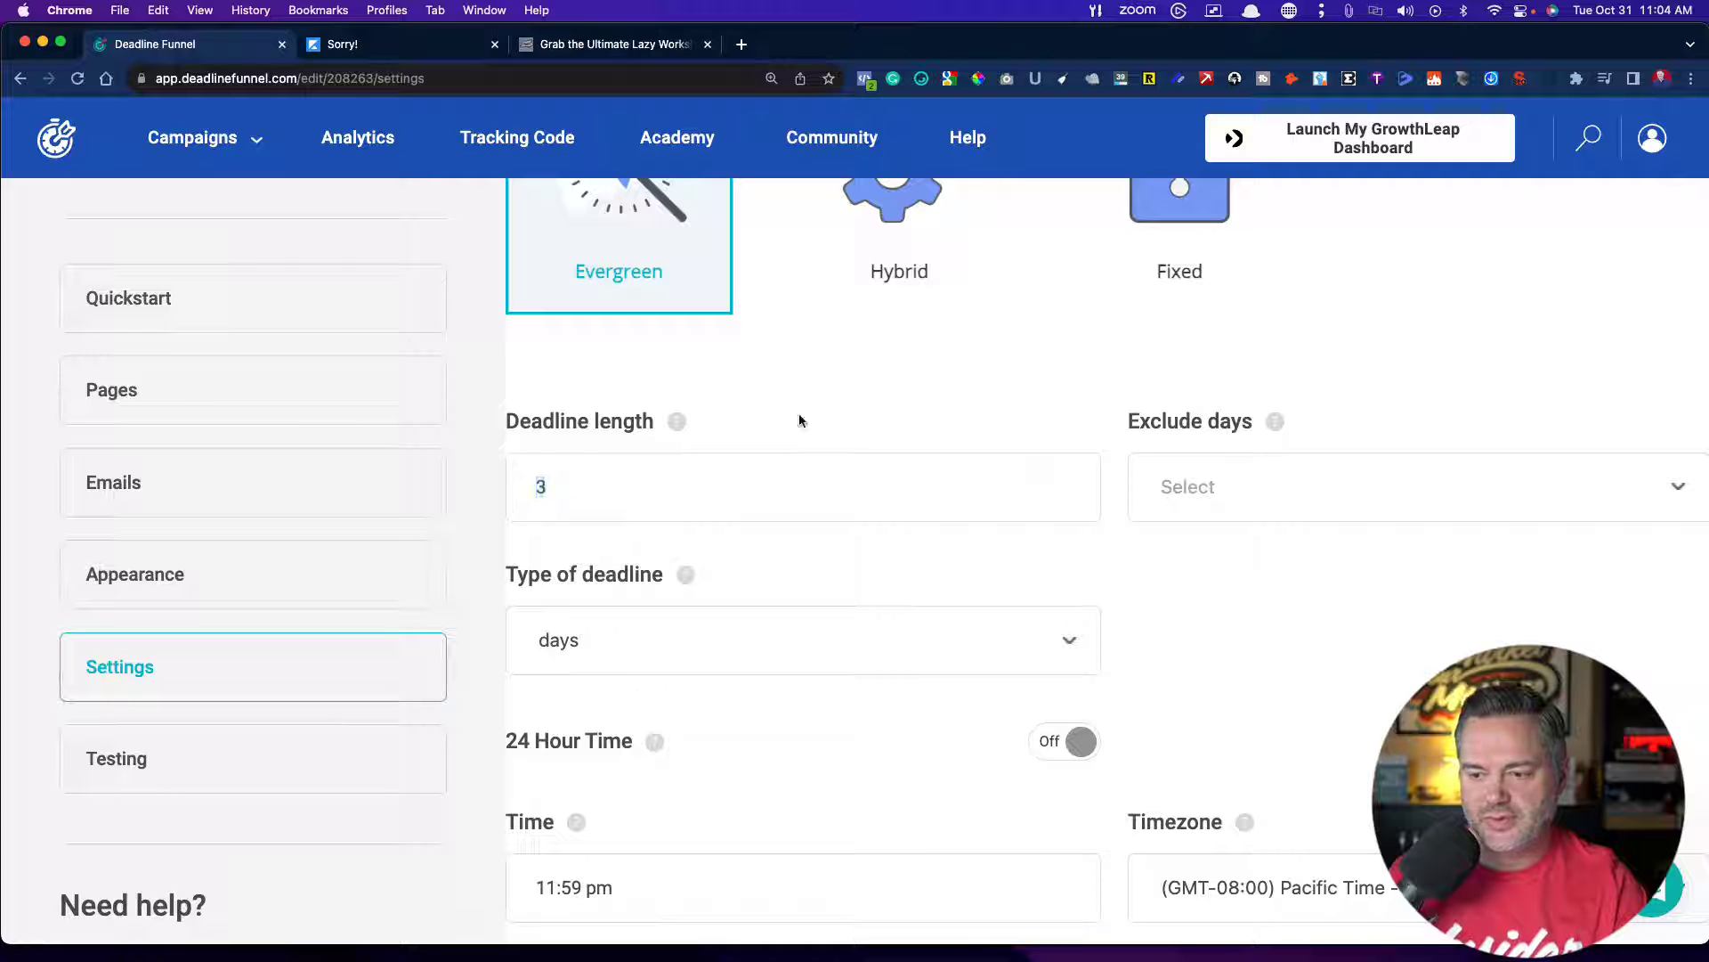
pyautogui.scroll(-1, 799, 421)
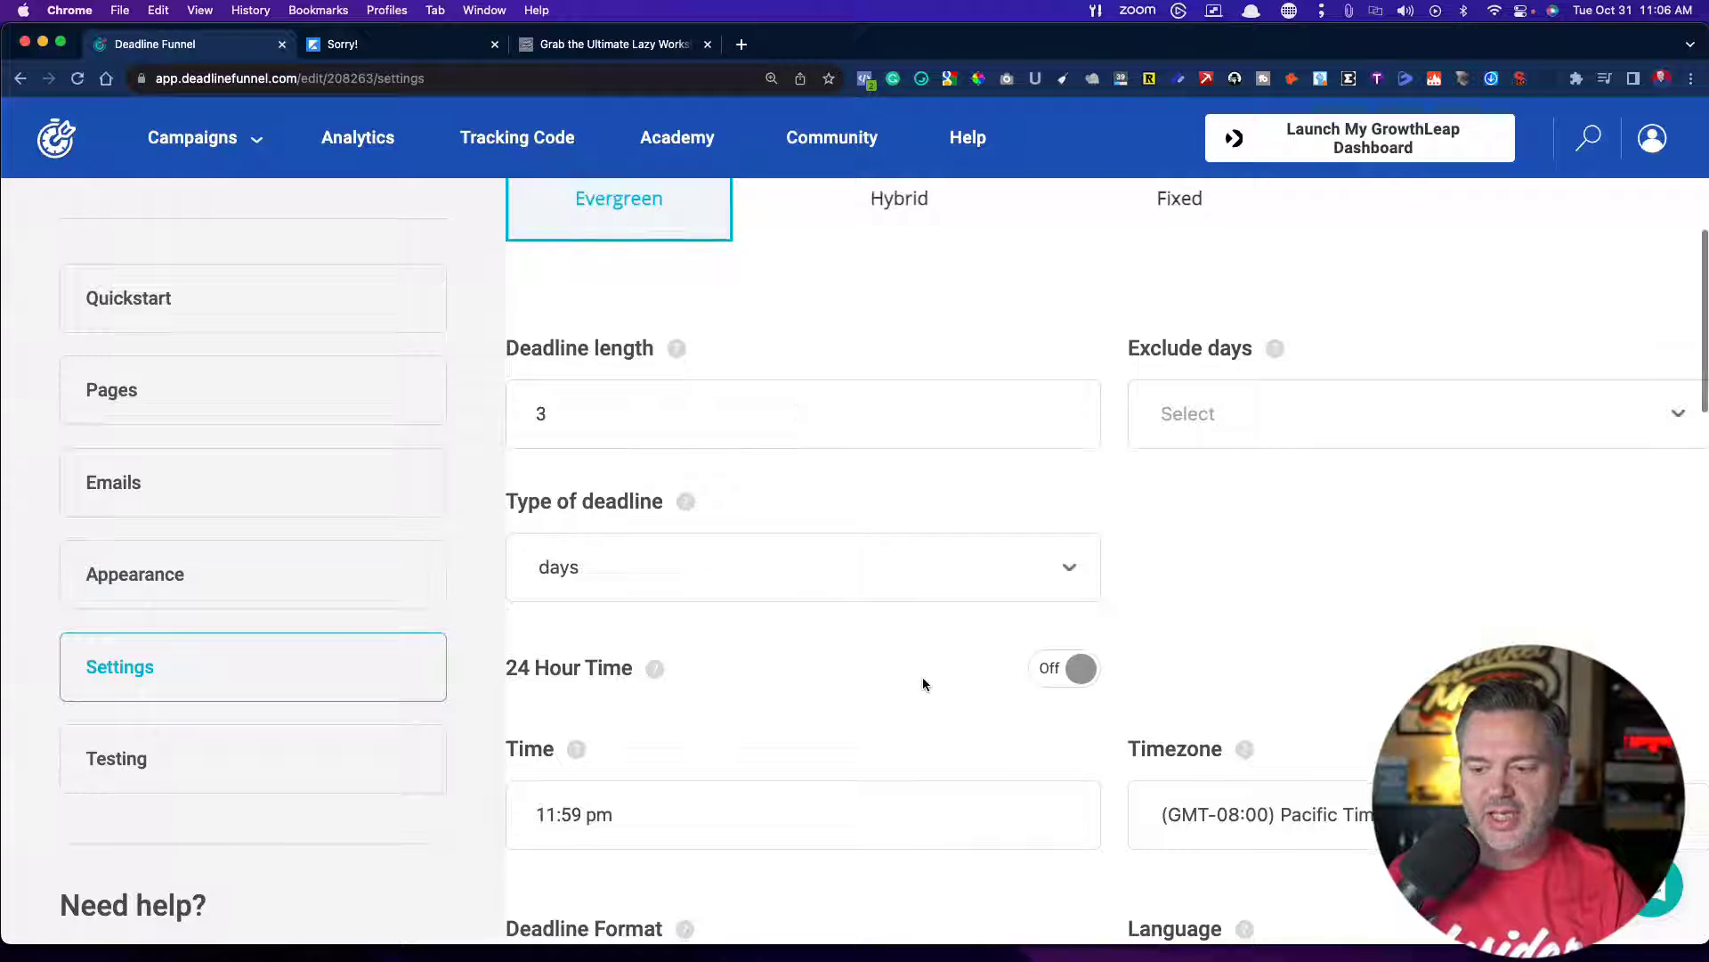
pyautogui.scroll(-3, 923, 676)
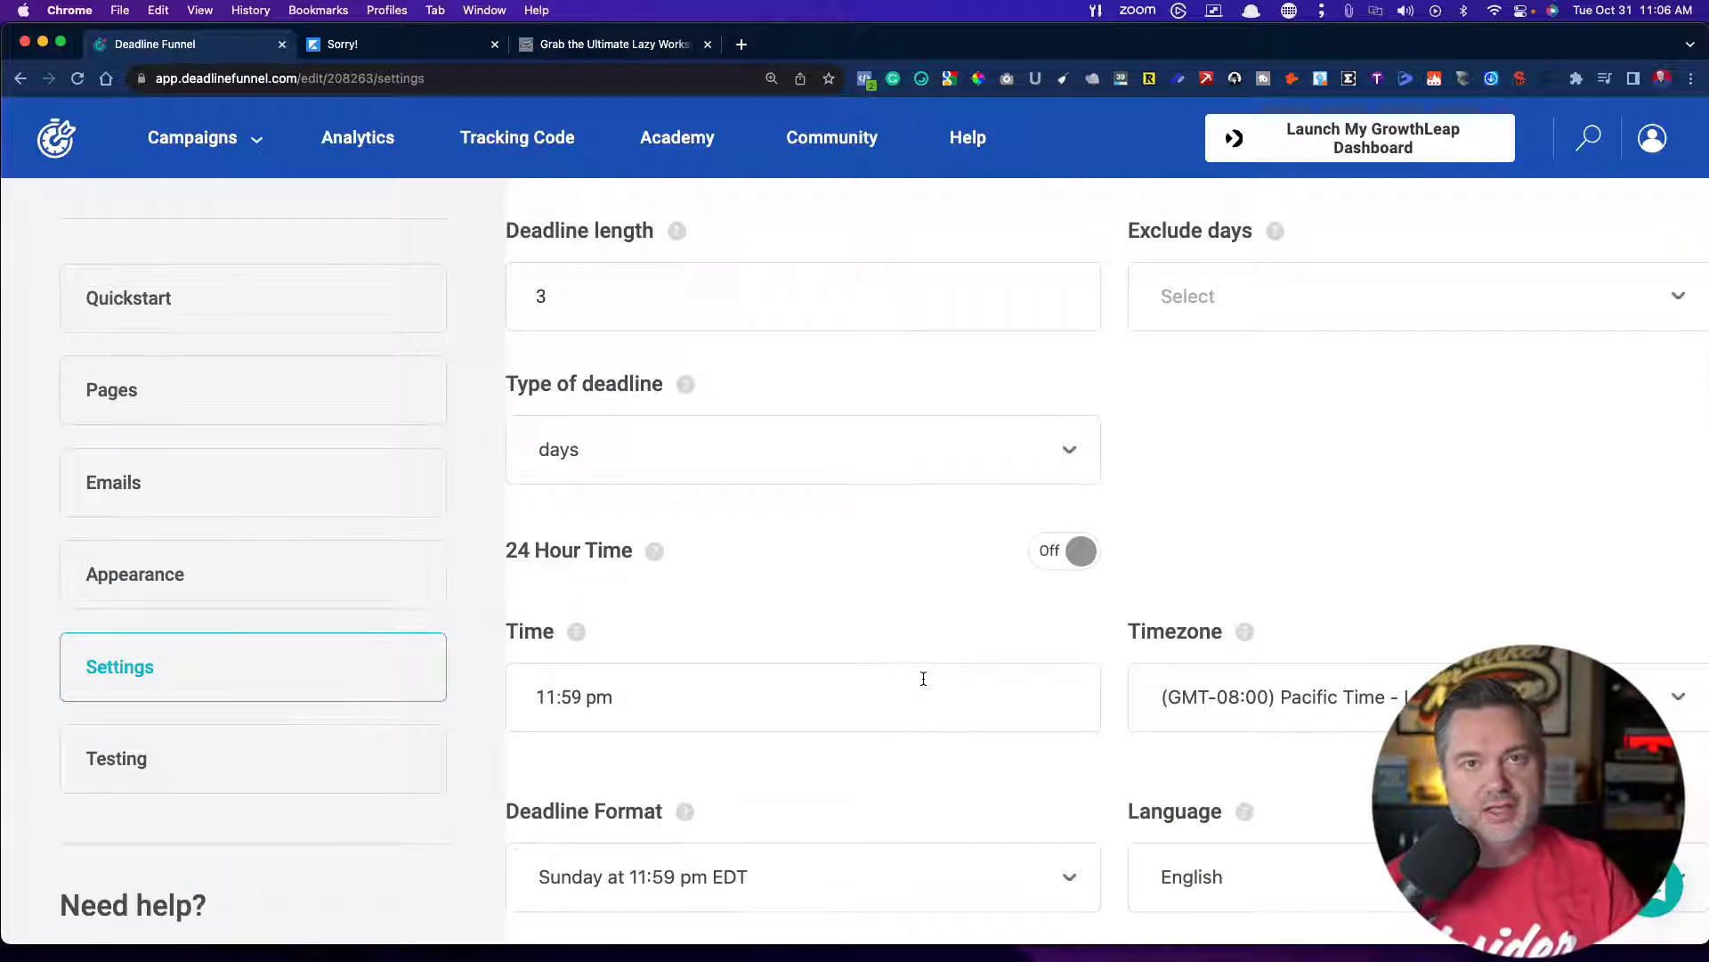